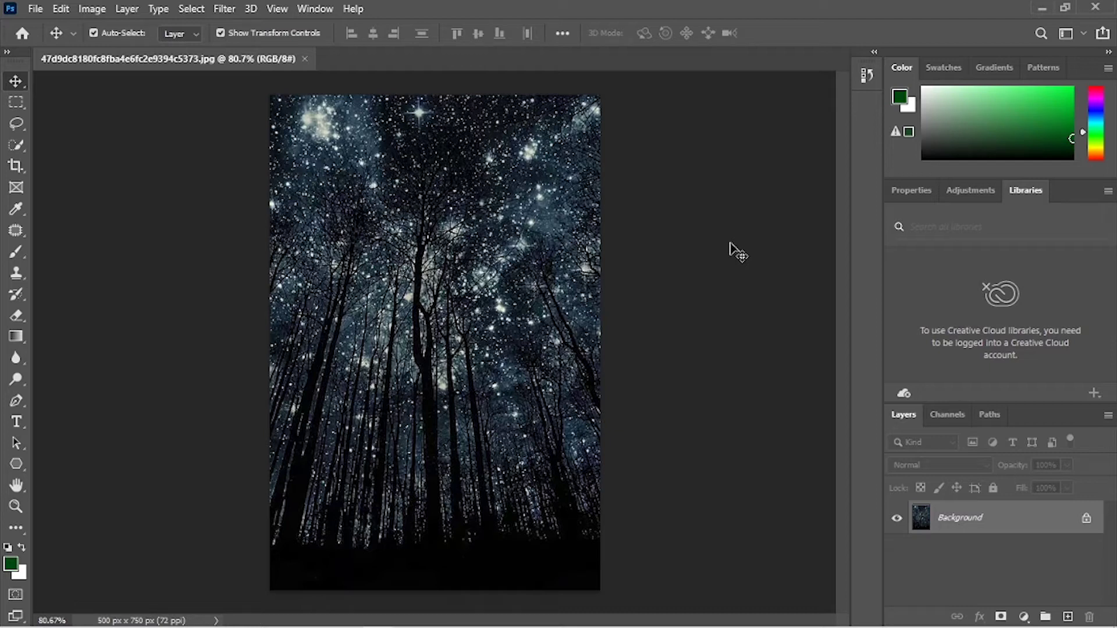
# Step: Place the image d2152dc5af1b5ad389448a9a20316da7 from File Explorer's Beginner Photoshop folder into the starry forest document in Photoshop
pyautogui.hotkey('alt', 'Tab')
pyautogui.scroll(-2, 1112, 382)
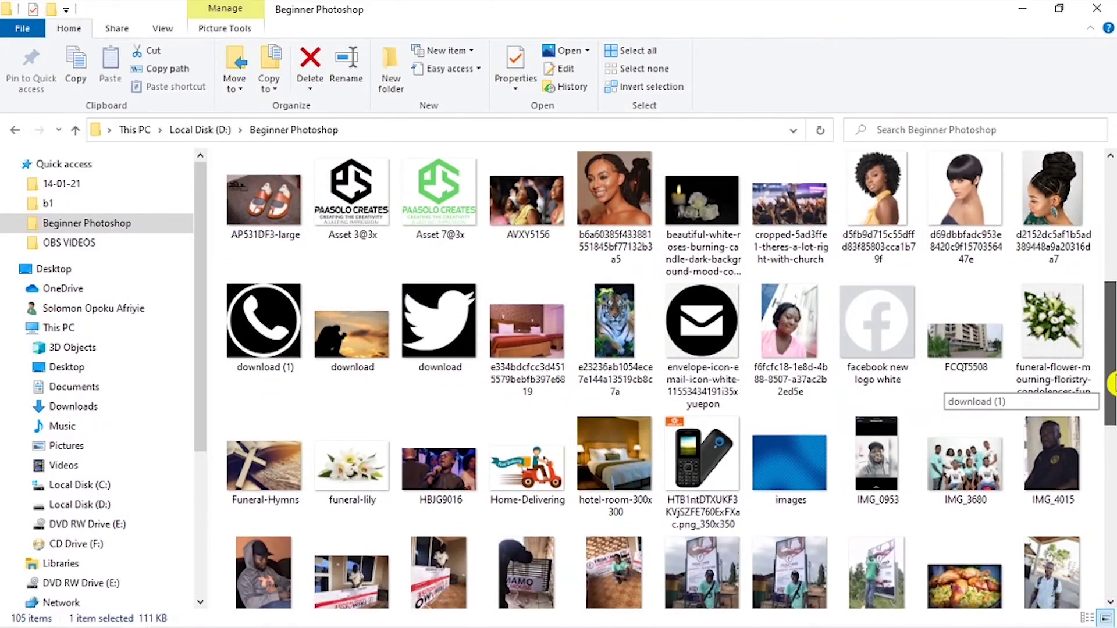
pyautogui.moveTo(1113, 381)
pyautogui.mouseDown()
pyautogui.moveTo(1112, 483)
pyautogui.moveTo(1112, 245)
pyautogui.moveTo(1113, 362)
pyautogui.mouseUp()
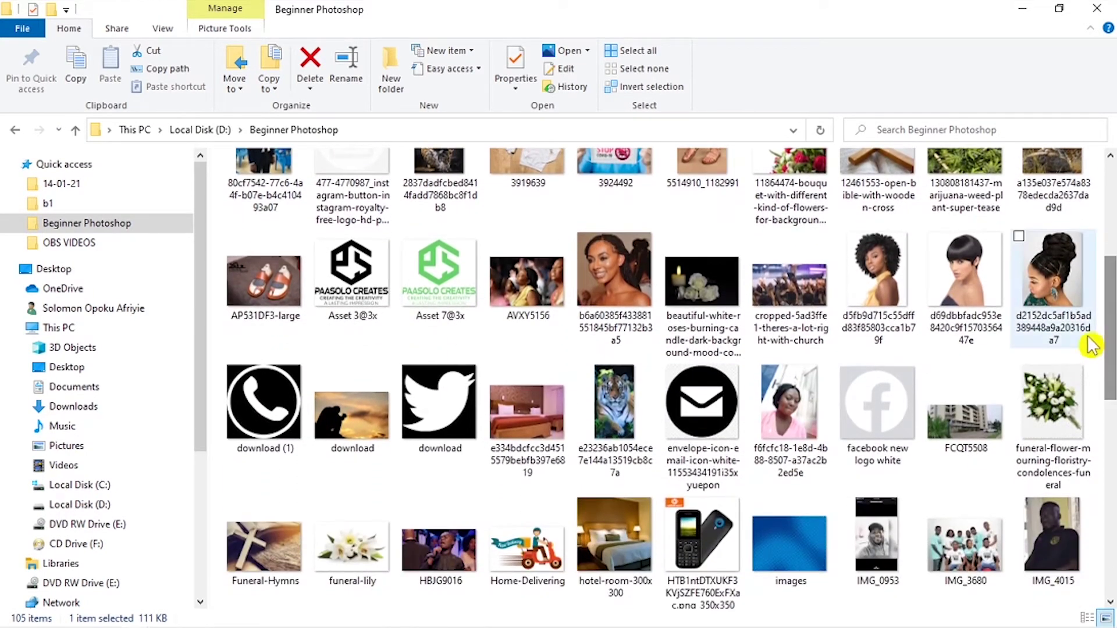
pyautogui.click(1041, 280)
pyautogui.moveTo(1042, 280); pyautogui.dragTo(456, 240)
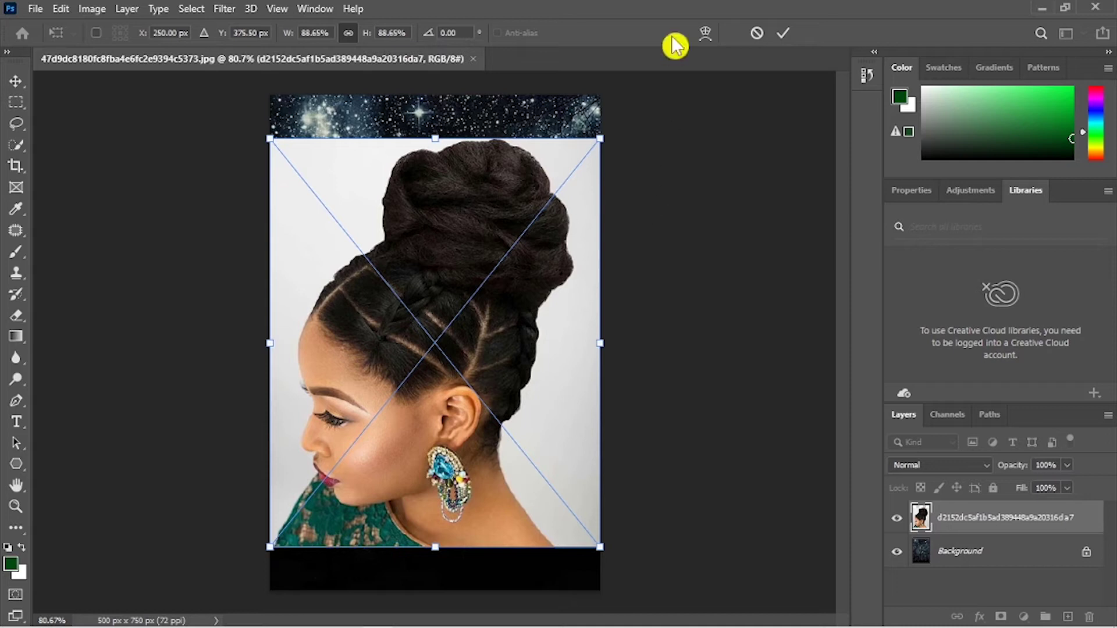
pyautogui.click(783, 34)
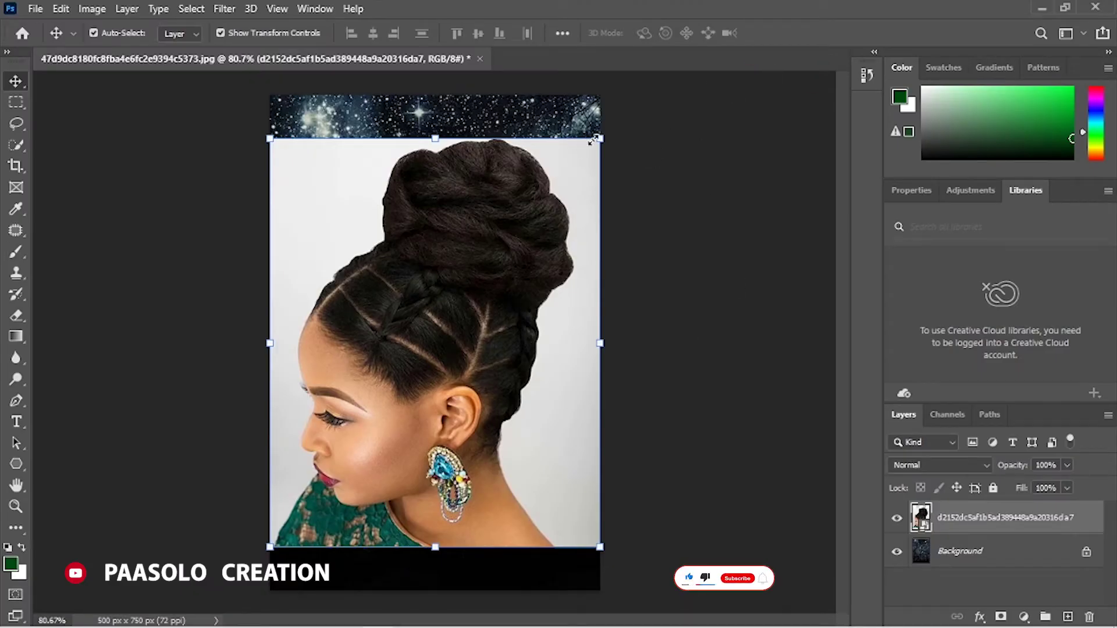
# Step: Scale the placed portrait down to about 8% and back up to slightly wider than the canvas
pyautogui.moveTo(599, 137); pyautogui.dragTo(305, 513)
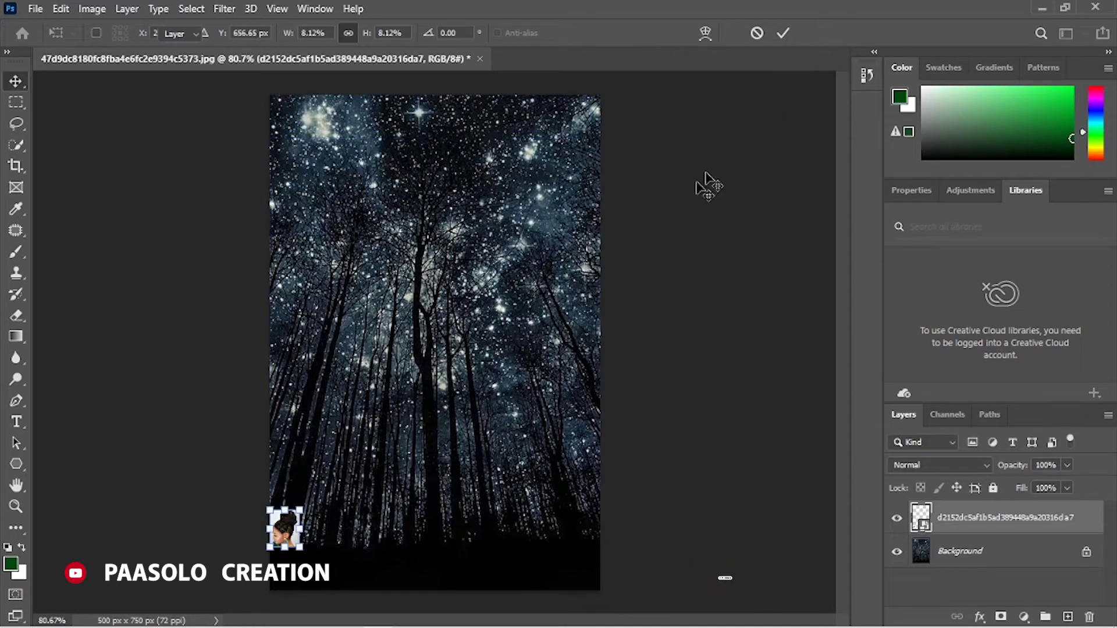
pyautogui.press('Return')
pyautogui.hotkey('ctrl', 't')
pyautogui.moveTo(301, 507); pyautogui.dragTo(609, 125)
pyautogui.press('Return')
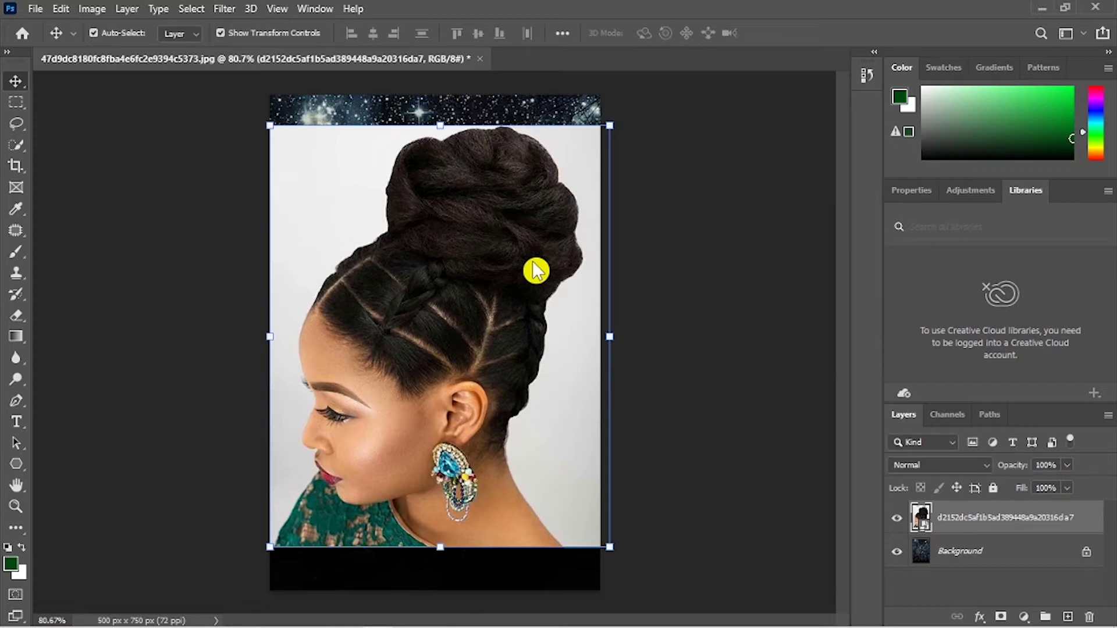
pyautogui.click(407, 62)
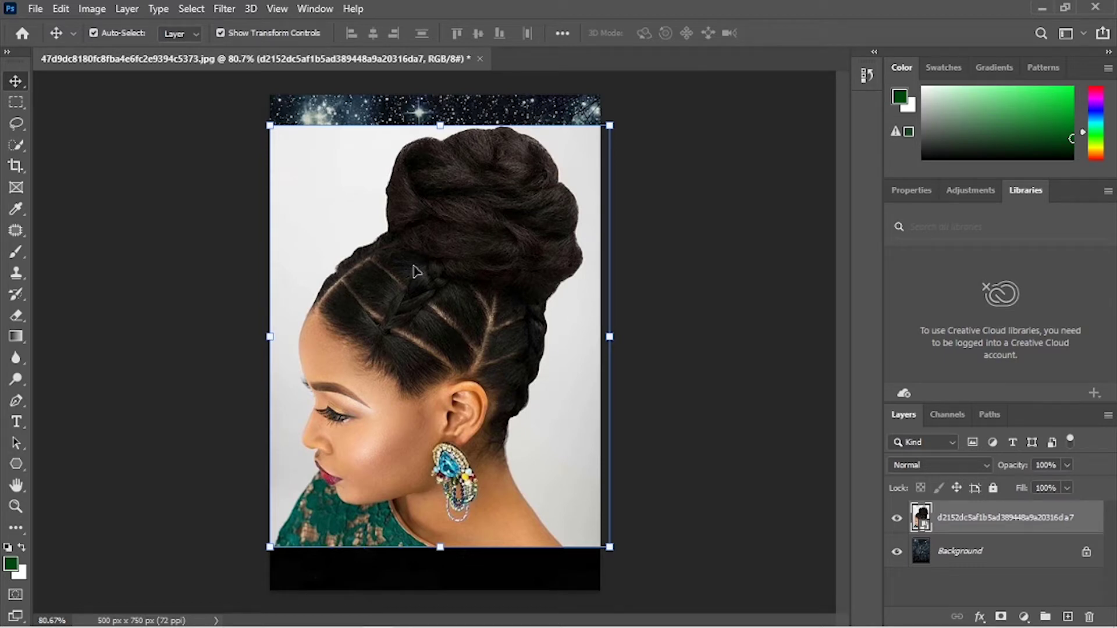
# Step: Duplicate the portrait smart object layer with its default copy name and rasterize the copy
pyautogui.rightClick(1000, 520)
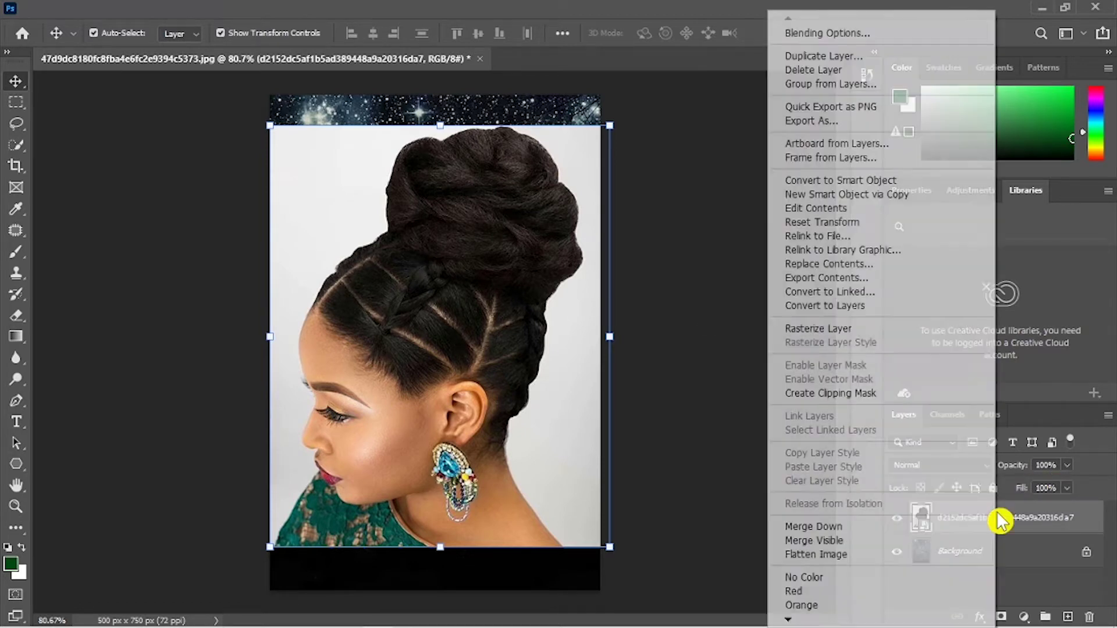
pyautogui.click(858, 59)
pyautogui.click(707, 170)
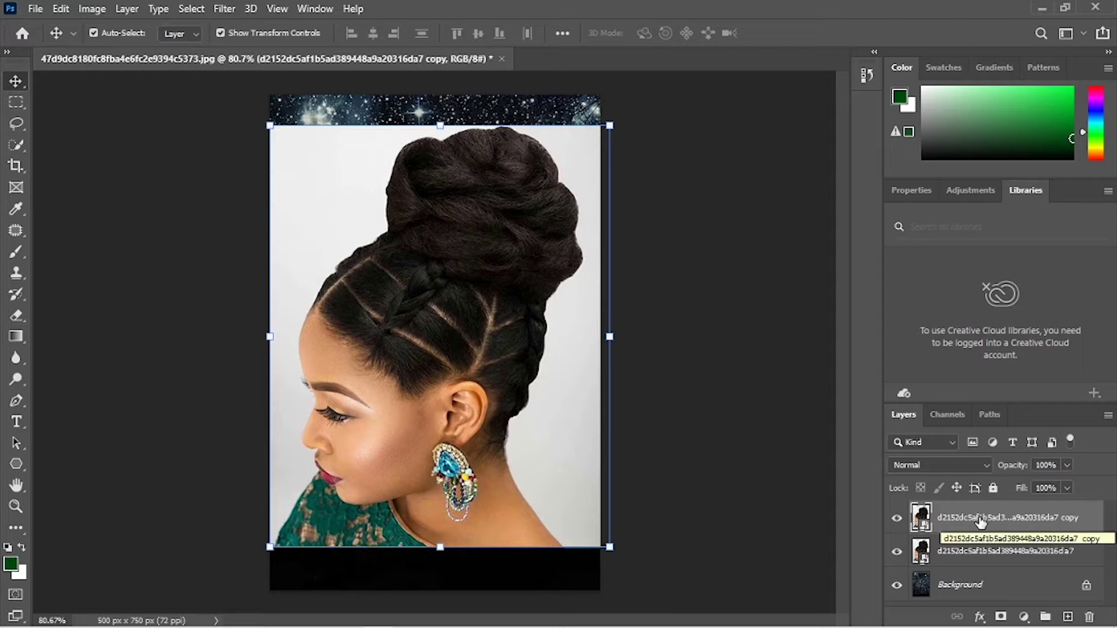
pyautogui.rightClick(960, 524)
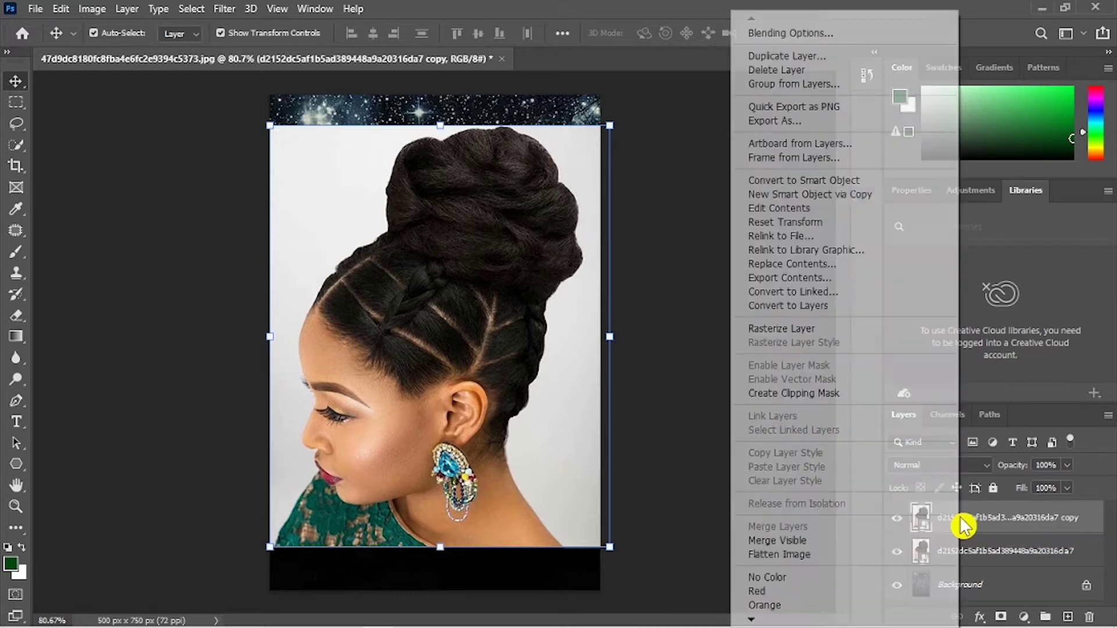
pyautogui.click(813, 329)
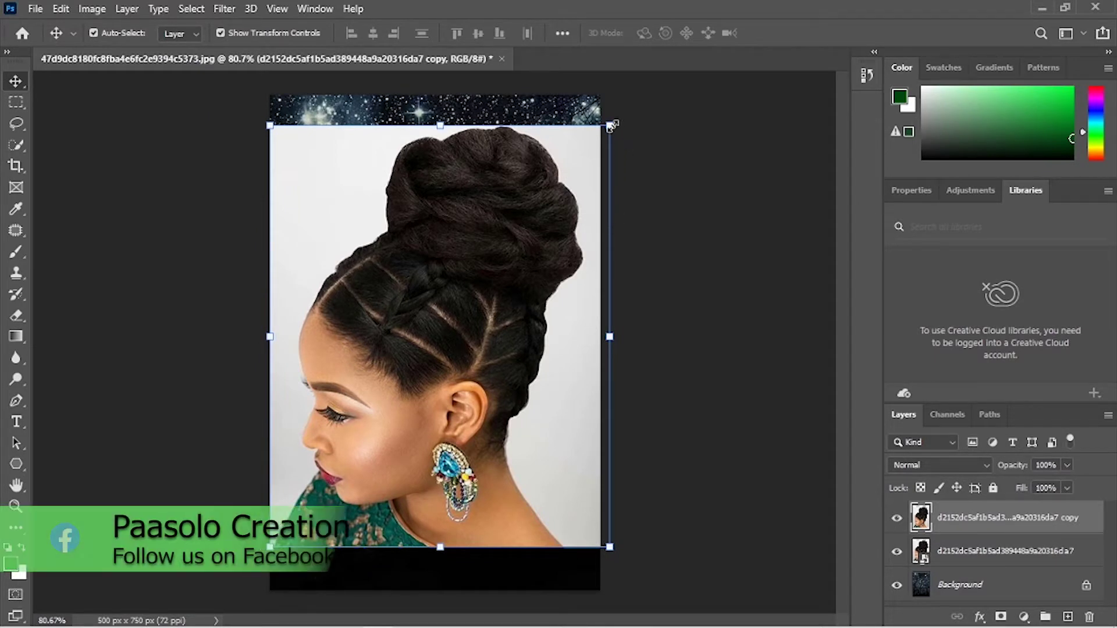
# Step: Scale the smart object and its rasterized copy together down to 7.83% and back up to about 1280%
pyautogui.keyDown('shift'); pyautogui.click(964, 560); pyautogui.keyUp('shift')
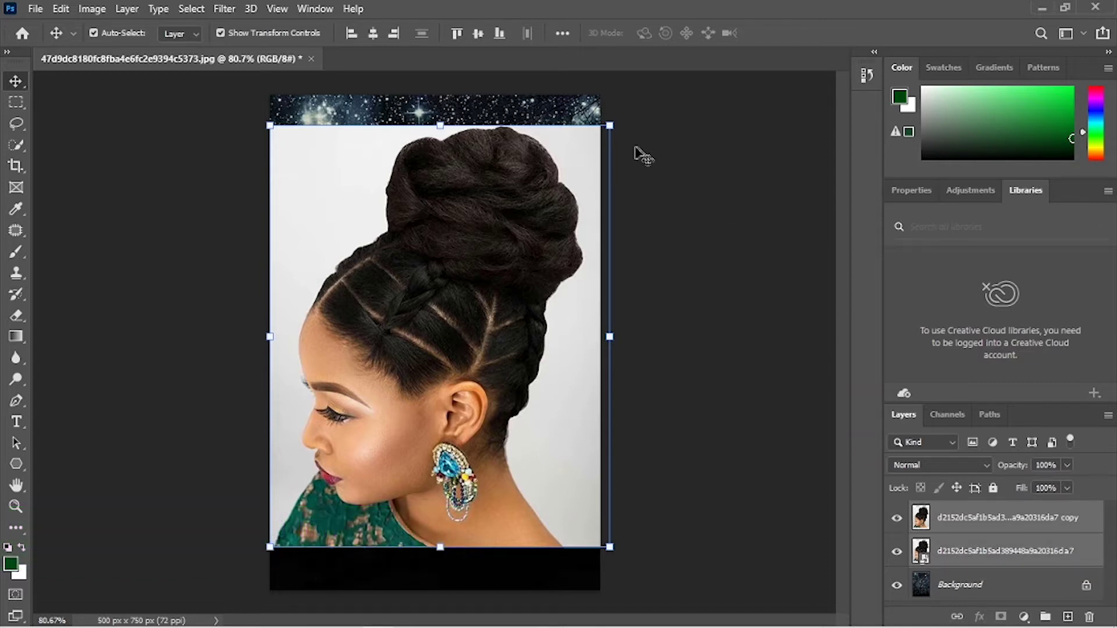
pyautogui.moveTo(612, 128); pyautogui.dragTo(285, 532)
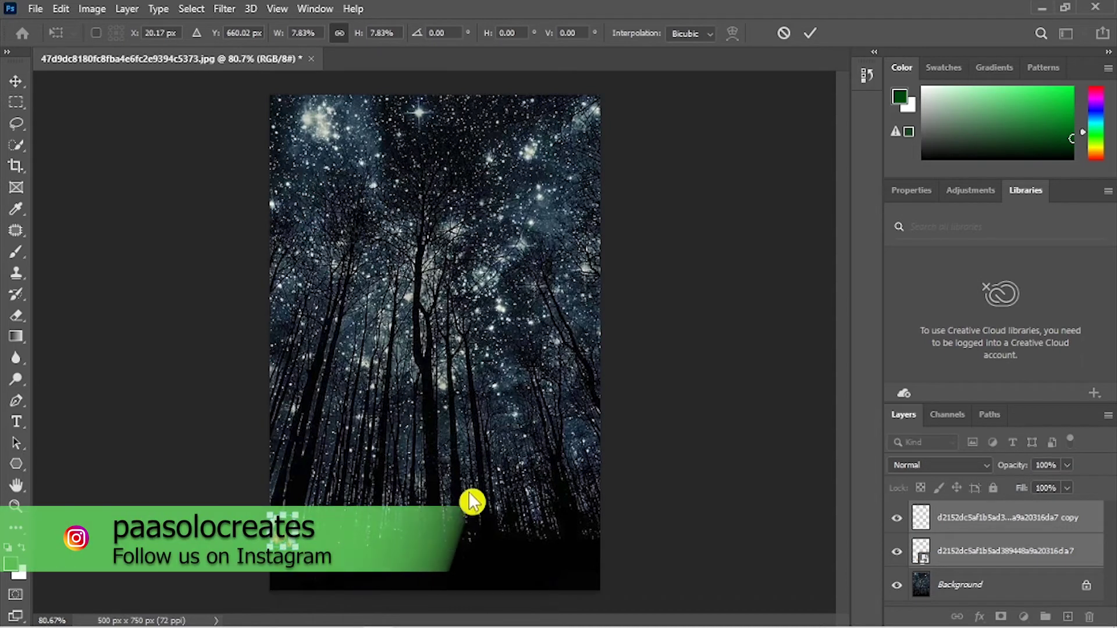
pyautogui.press('Return')
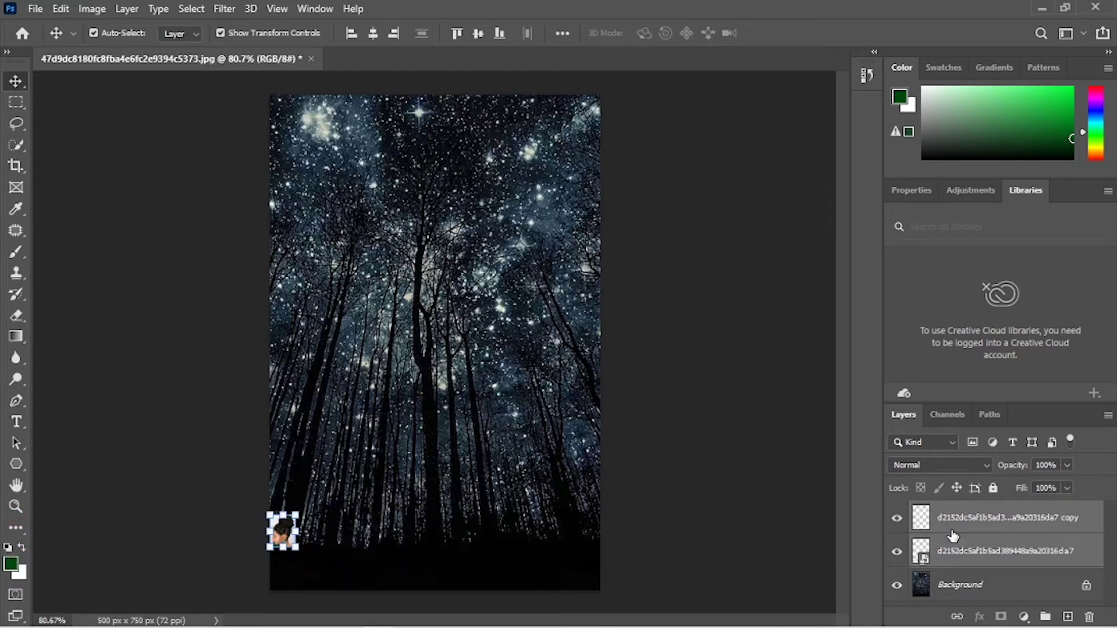
pyautogui.moveTo(300, 512); pyautogui.dragTo(681, 179)
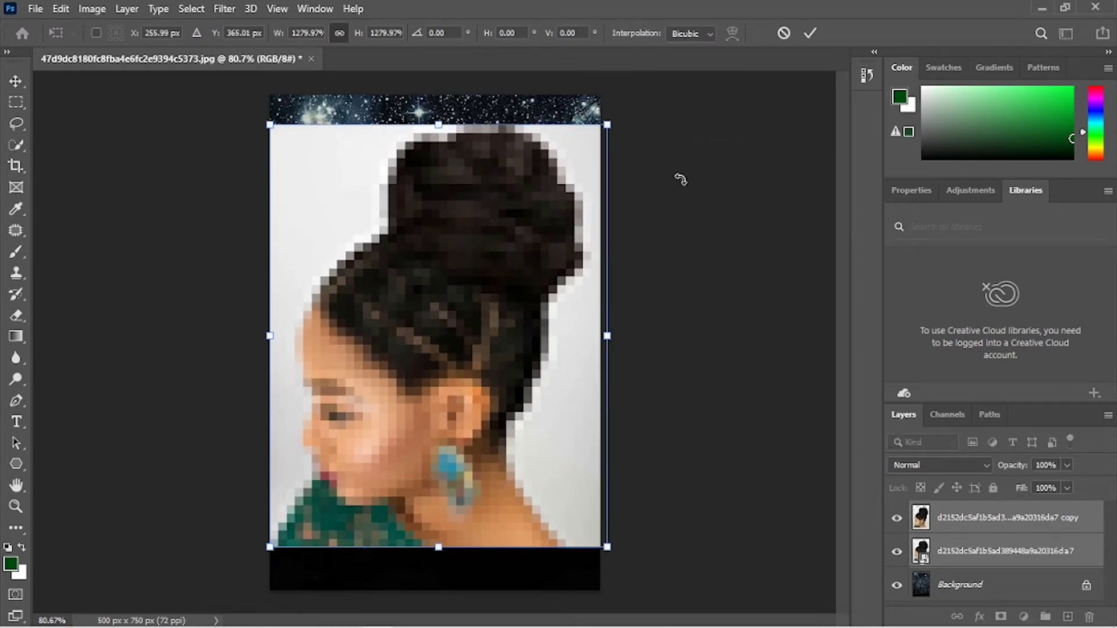
pyautogui.press('Return')
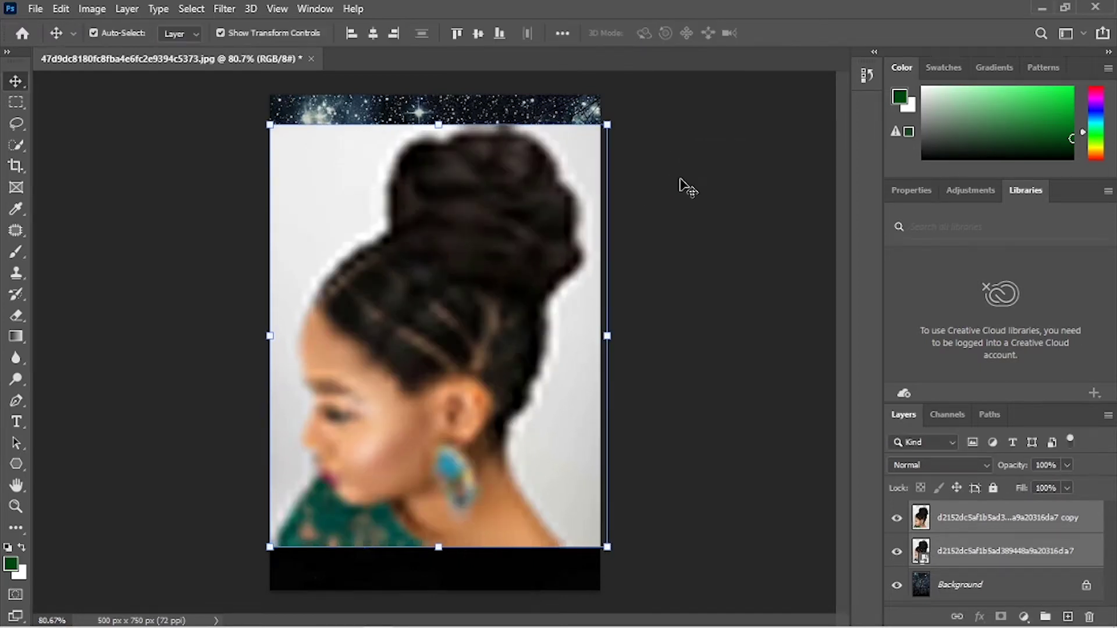
# Step: Move the rasterized copy toward the canvas's lower right and the smart object portrait to the left for side-by-side comparison
pyautogui.click(721, 332)
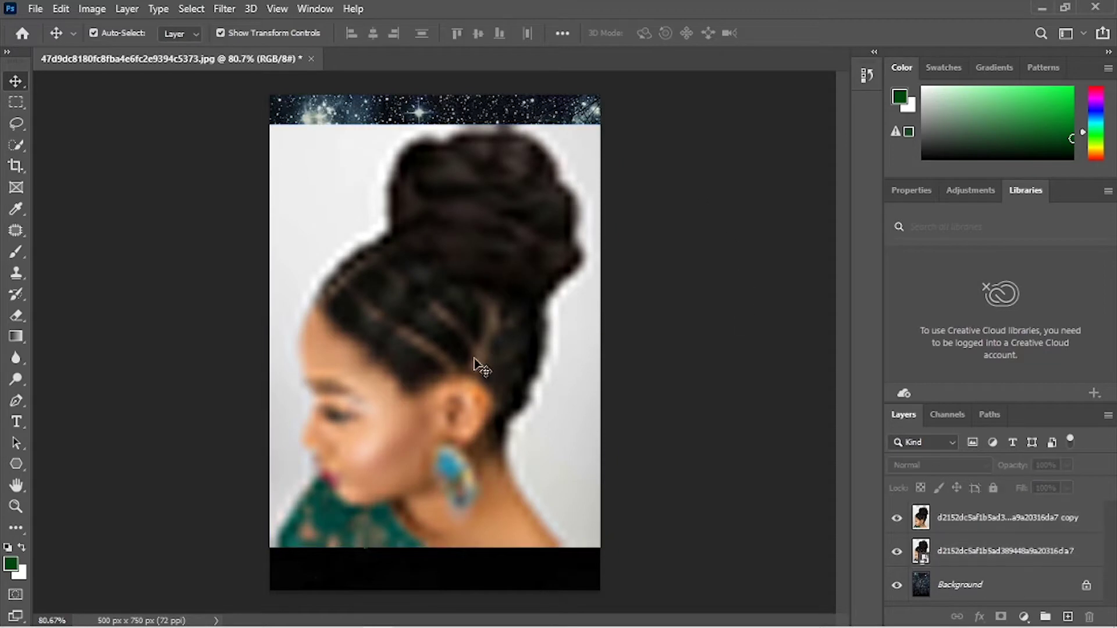
pyautogui.moveTo(445, 255); pyautogui.dragTo(578, 380)
pyautogui.moveTo(449, 386); pyautogui.dragTo(388, 384)
pyautogui.hotkey('ctrl', 't')
pyautogui.moveTo(569, 340); pyautogui.dragTo(529, 343)
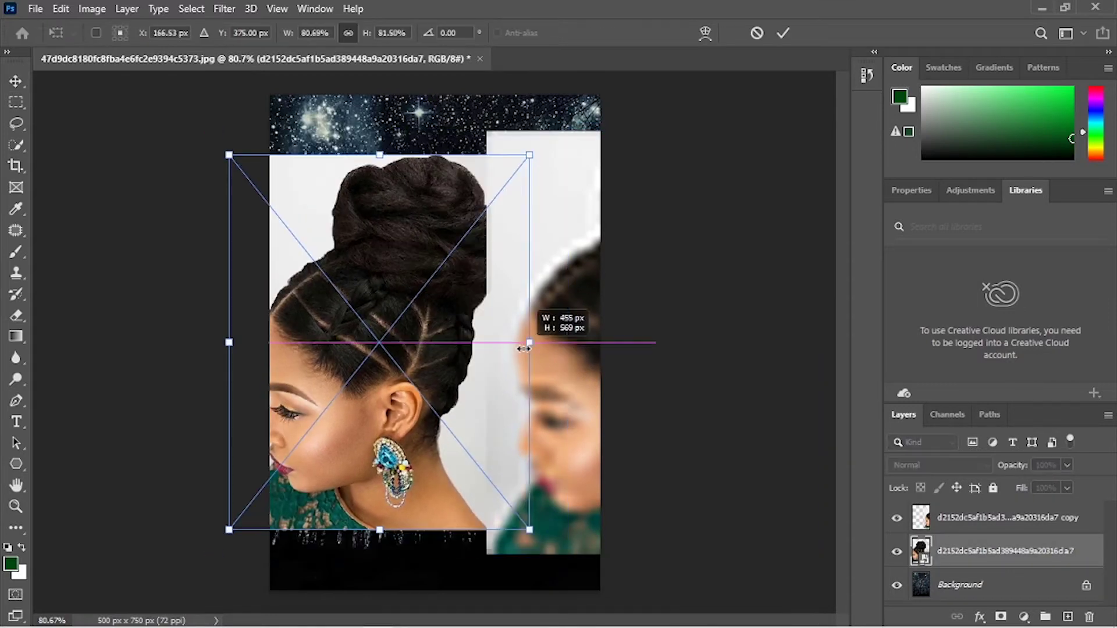
pyautogui.hotkey('ctrl', 'z')
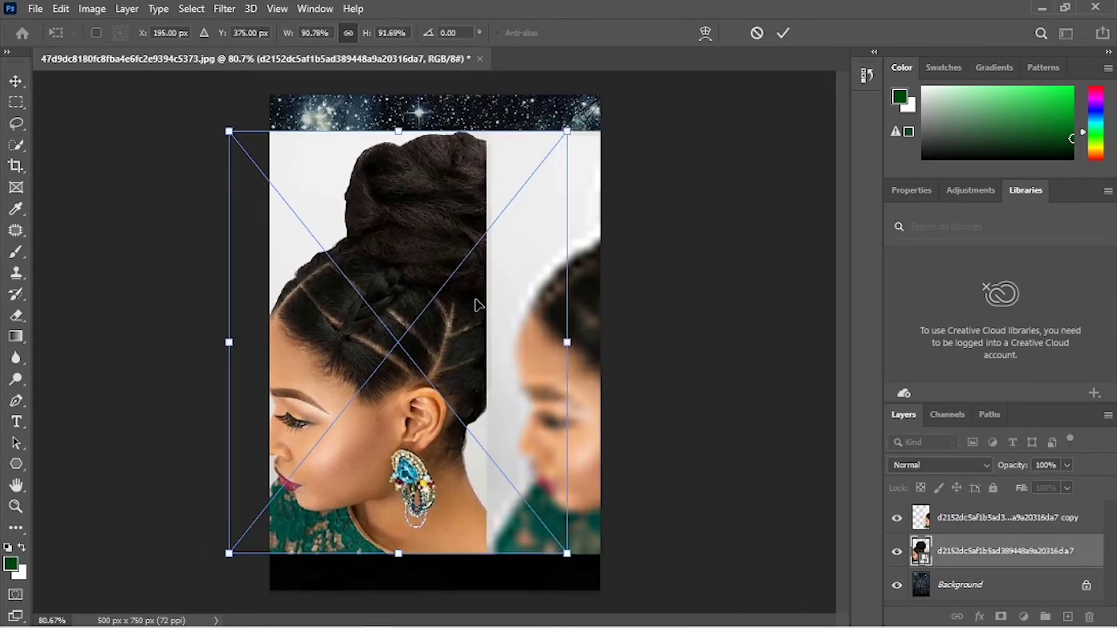
pyautogui.press('Return')
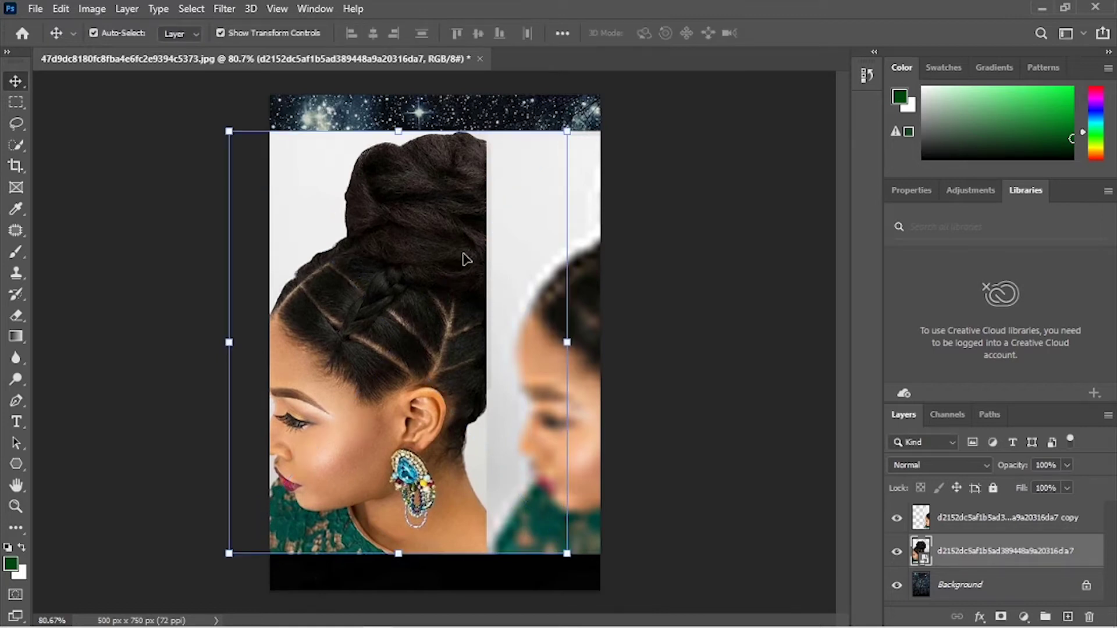
# Step: Move the rasterized copy left so it overlaps more of the smart object portrait
pyautogui.moveTo(581, 307); pyautogui.dragTo(525, 295)
pyautogui.click(848, 481)
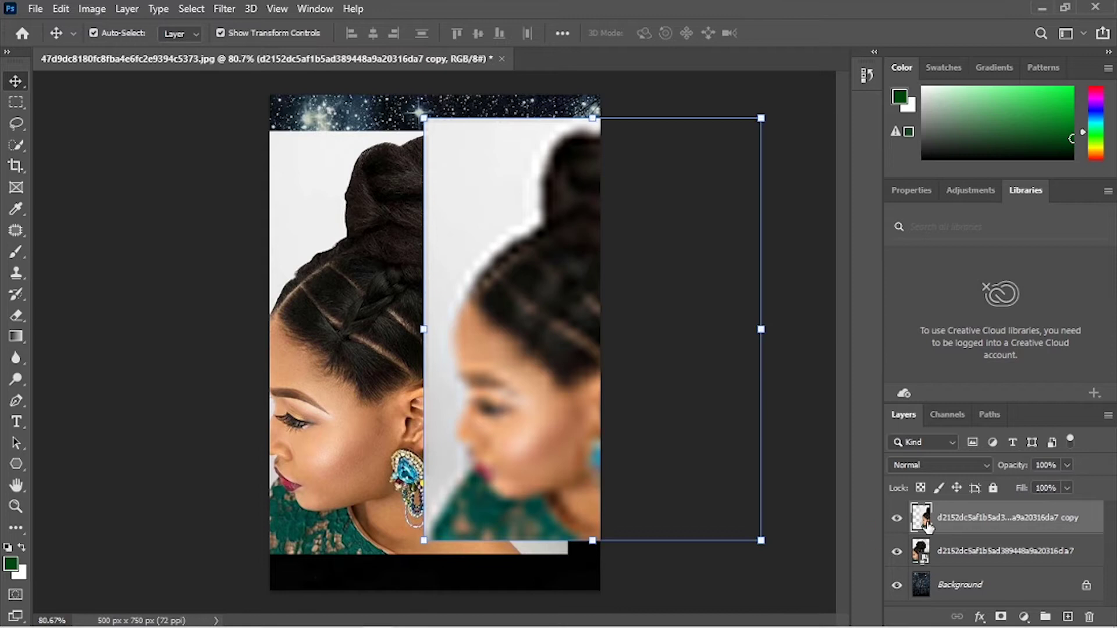
# Step: Compare the rasterized copy with the smart object by switching each layer's visibility off and on
pyautogui.click(895, 520)
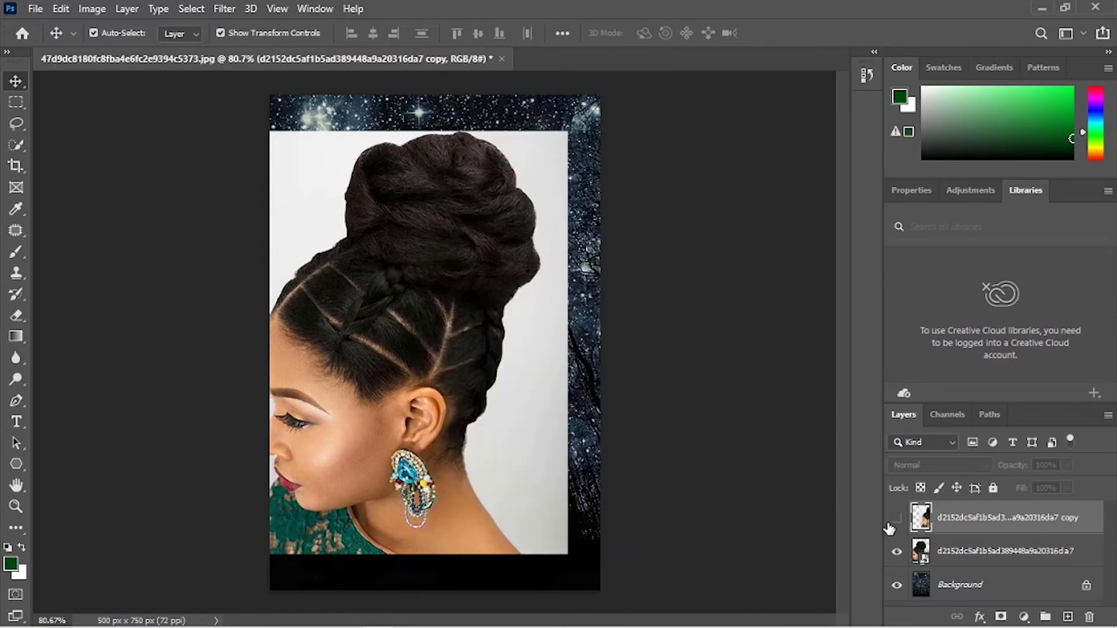
pyautogui.click(895, 516)
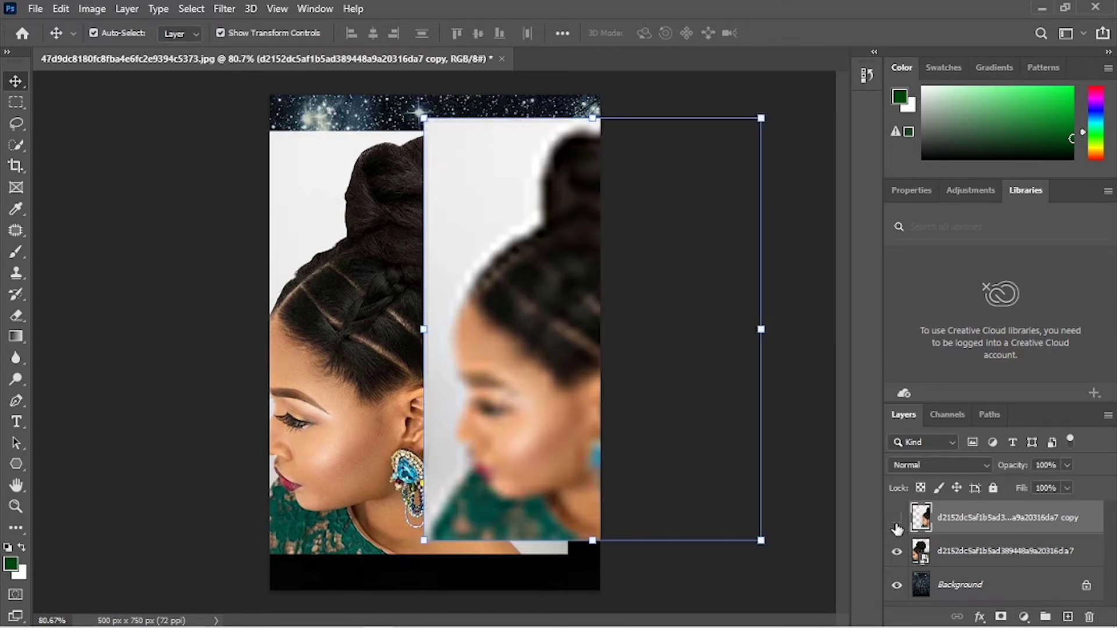
pyautogui.click(895, 516)
pyautogui.click(897, 551)
pyautogui.click(897, 551)
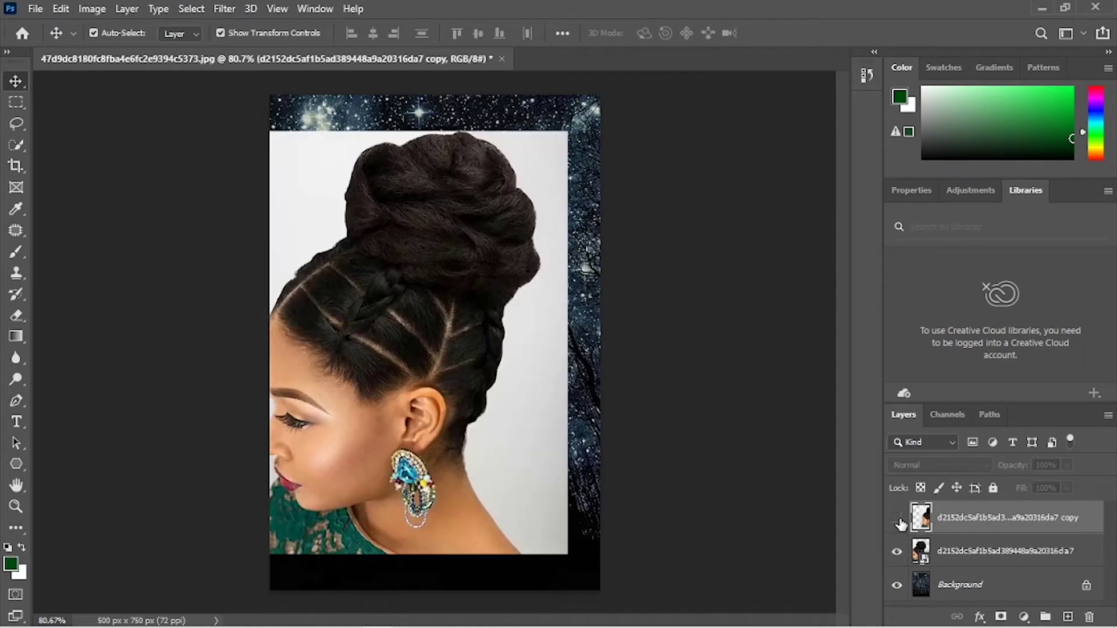
pyautogui.click(896, 518)
pyautogui.click(897, 552)
pyautogui.click(896, 552)
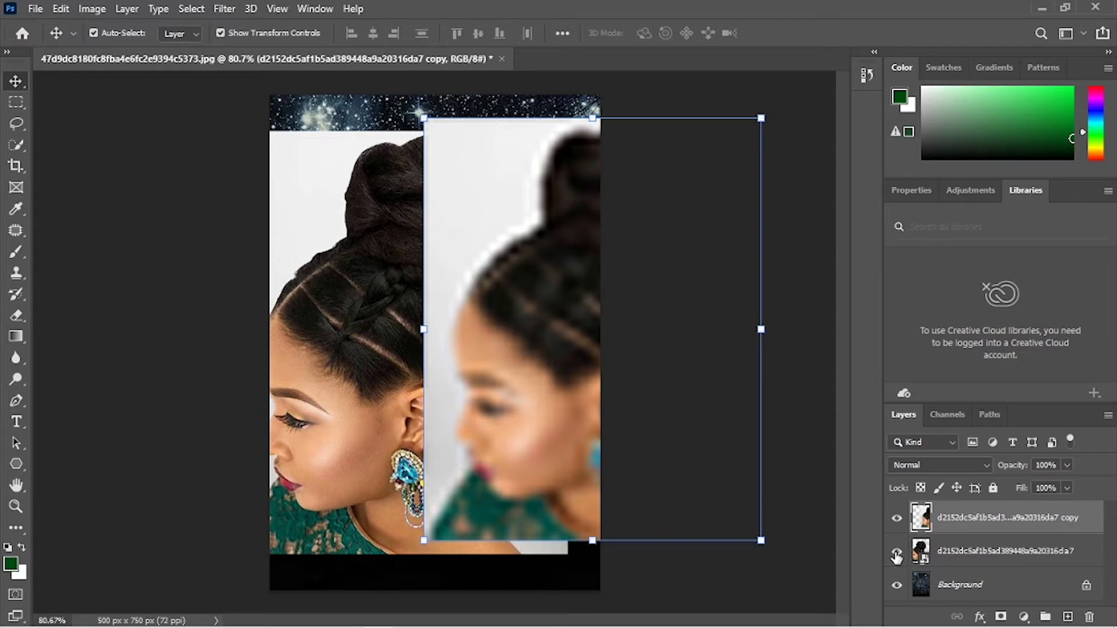
# Step: Delete the rasterized copy layer, keeping the original smart object portrait
pyautogui.rightClick(960, 552)
pyautogui.press('Escape')
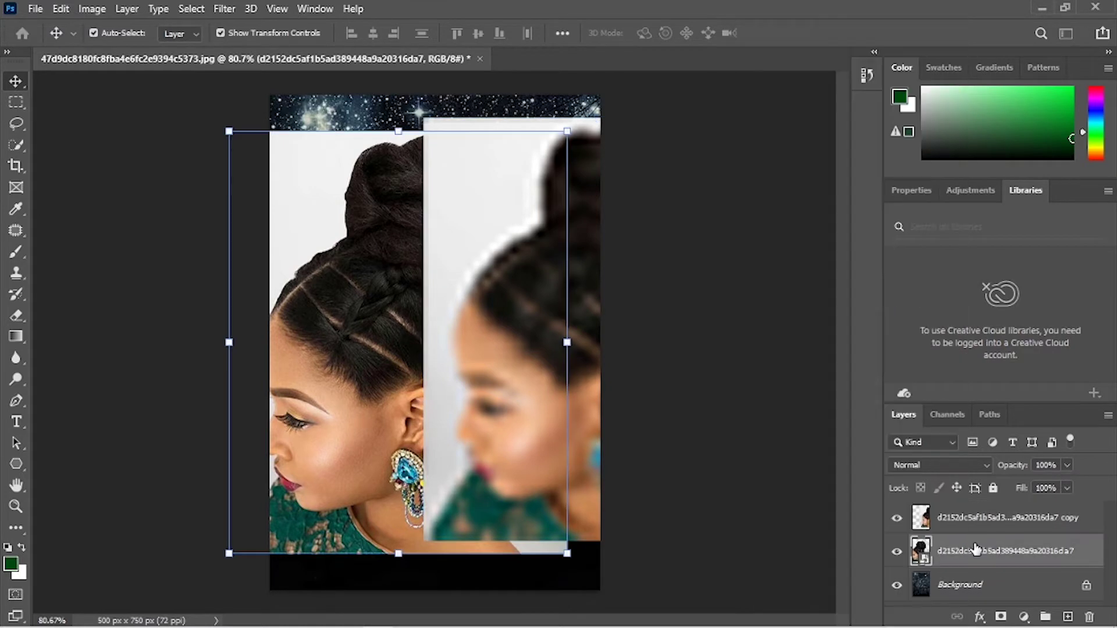
pyautogui.click(990, 517)
pyautogui.press('Delete')
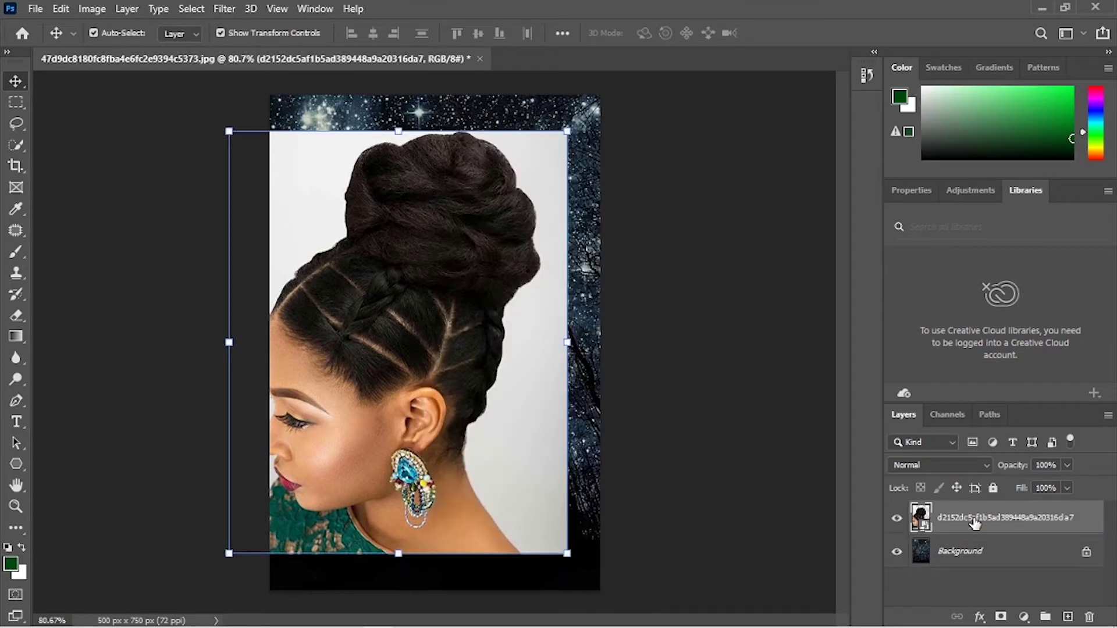
# Step: Rasterize the remaining portrait layer and move it slightly to the right on the canvas
pyautogui.rightClick(975, 522)
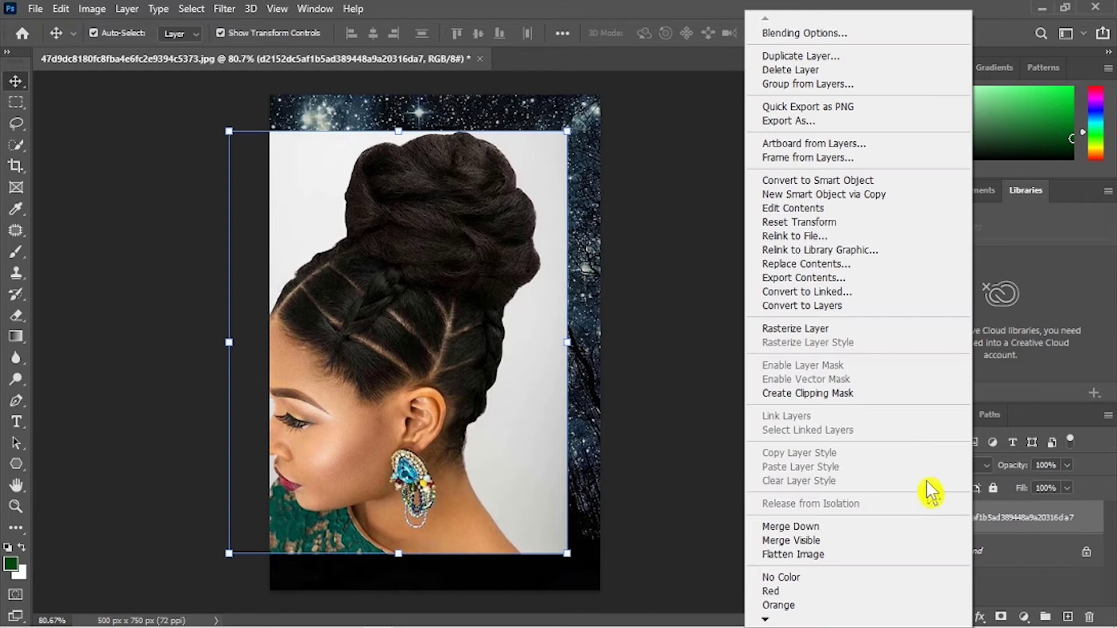
pyautogui.click(857, 337)
pyautogui.moveTo(497, 369); pyautogui.dragTo(518, 370)
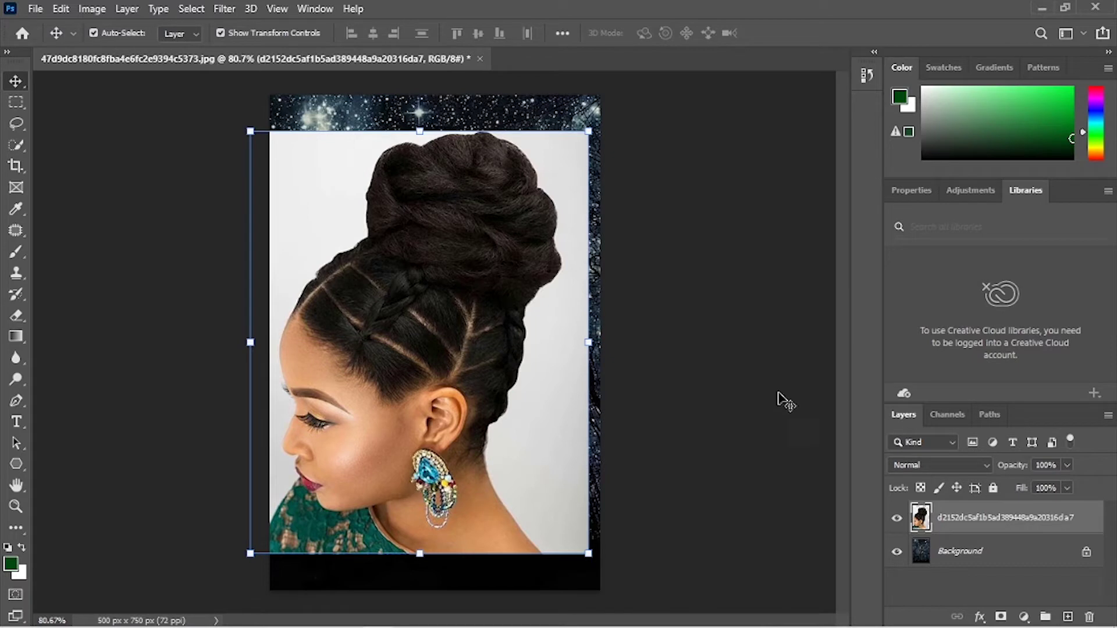
# Step: Scale the rasterized portrait down to 20.64% and enlarge it until its upper edge meets the canvas top
pyautogui.moveTo(587, 133); pyautogui.dragTo(319, 467)
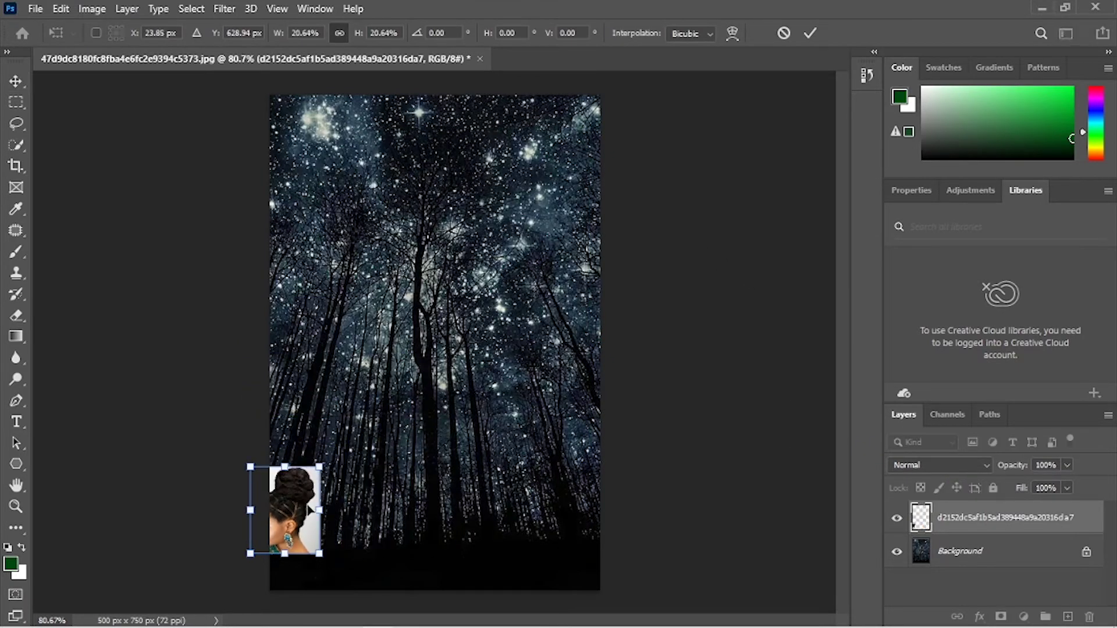
pyautogui.doubleClick(308, 510)
pyautogui.moveTo(336, 449); pyautogui.dragTo(666, 125)
pyautogui.doubleClick(480, 247)
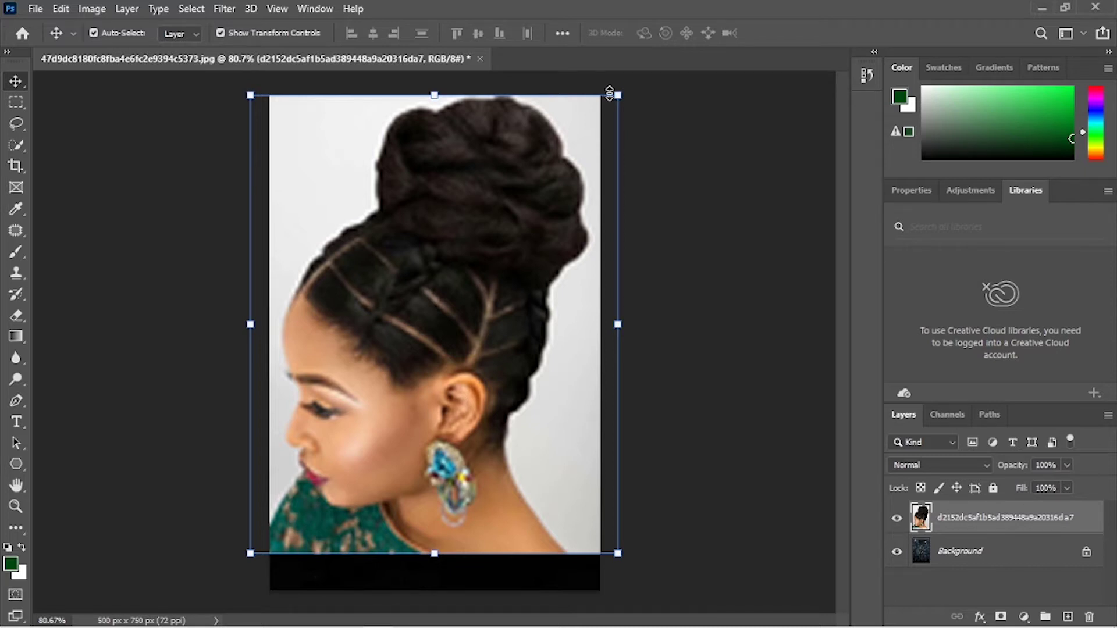
# Step: Shrink the rasterized portrait a second time to about 20% and enlarge it slightly past the canvas top
pyautogui.moveTo(596, 124); pyautogui.dragTo(433, 398)
pyautogui.moveTo(378, 465); pyautogui.dragTo(349, 503)
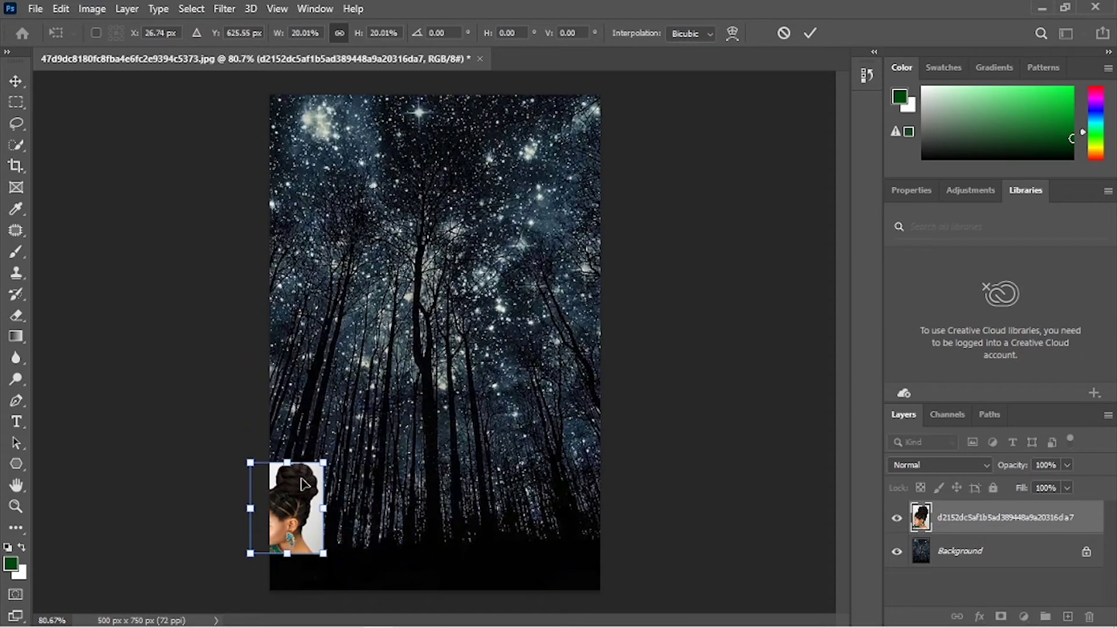
pyautogui.press('Return')
pyautogui.moveTo(336, 454); pyautogui.dragTo(695, 138)
pyautogui.press('Return')
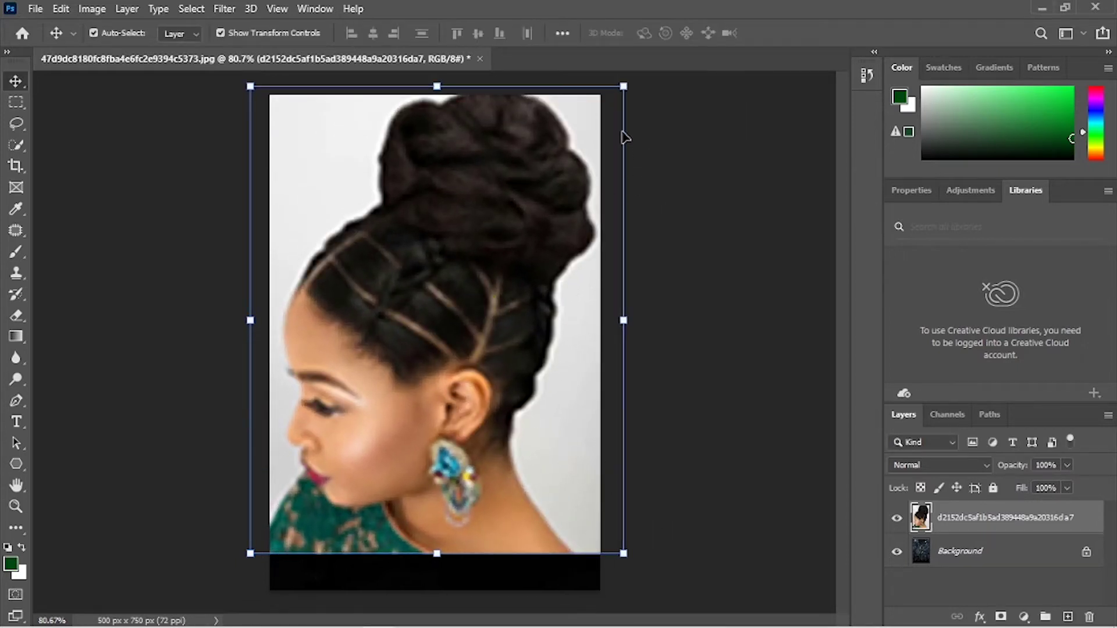
# Step: Repeat the shrinking and enlarging of the rasterized portrait a third time, ending at roughly full canvas width
pyautogui.moveTo(624, 87); pyautogui.dragTo(371, 555)
pyautogui.press('Return')
pyautogui.hotkey('ctrl', 't')
pyautogui.moveTo(298, 495); pyautogui.dragTo(755, 204)
pyautogui.press('Return')
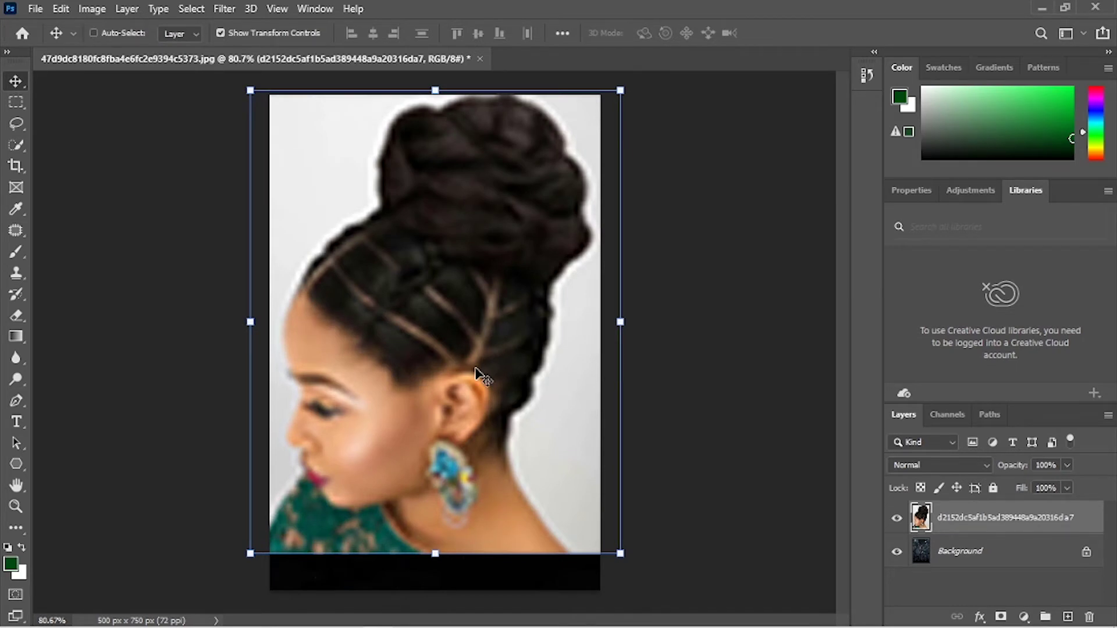
# Step: Undo the repeated scalings of the rasterized portrait, stepping back and forth through the history to compare quality
pyautogui.hotkey('ctrl', 'z')
pyautogui.hotkey('ctrl', 'shift', 'z')
pyautogui.hotkey('ctrl', 'z')
pyautogui.hotkey('ctrl', 'shift', 'z')
pyautogui.hotkey('ctrl', 'z')
pyautogui.hotkey('ctrl', 'shift', 'z')
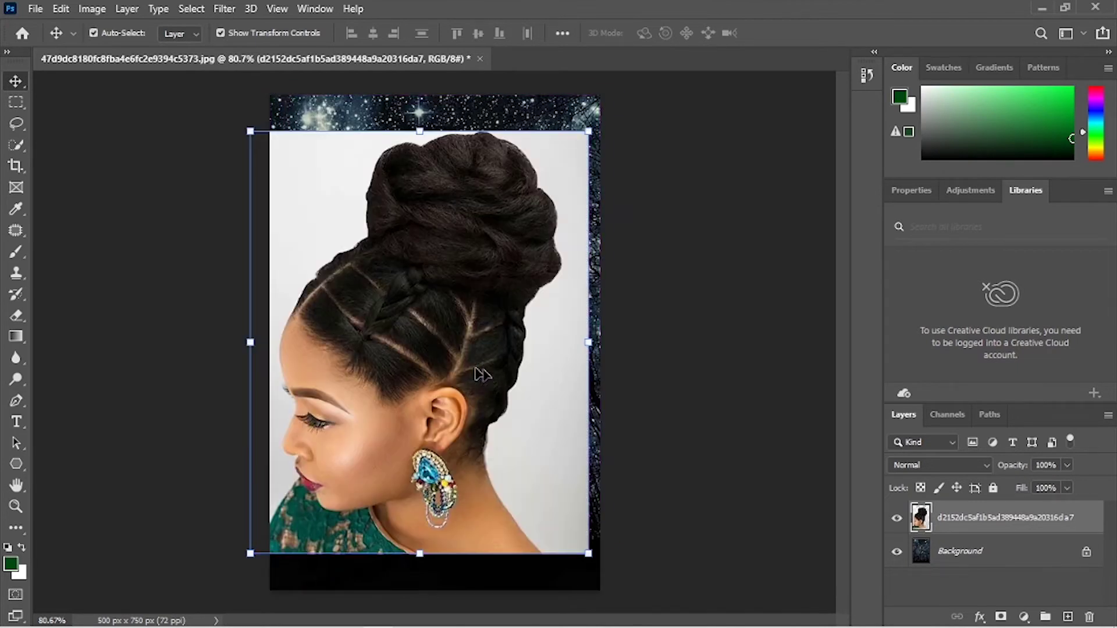
# Step: Convert the rasterized portrait layer to a smart object
pyautogui.rightClick(1020, 526)
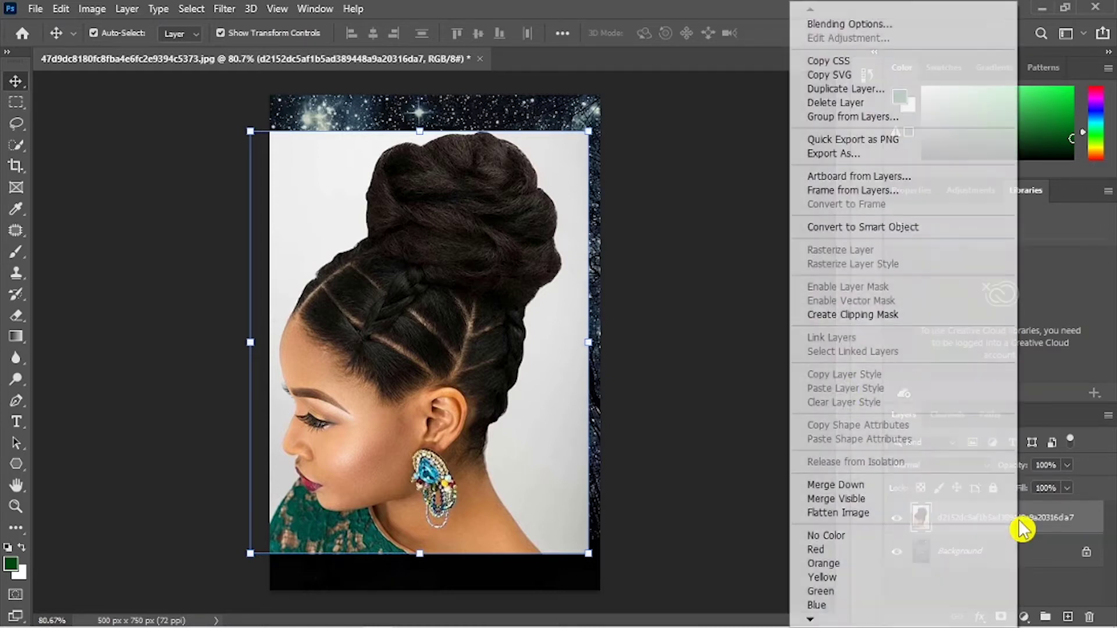
pyautogui.click(1030, 516)
pyautogui.rightClick(1030, 516)
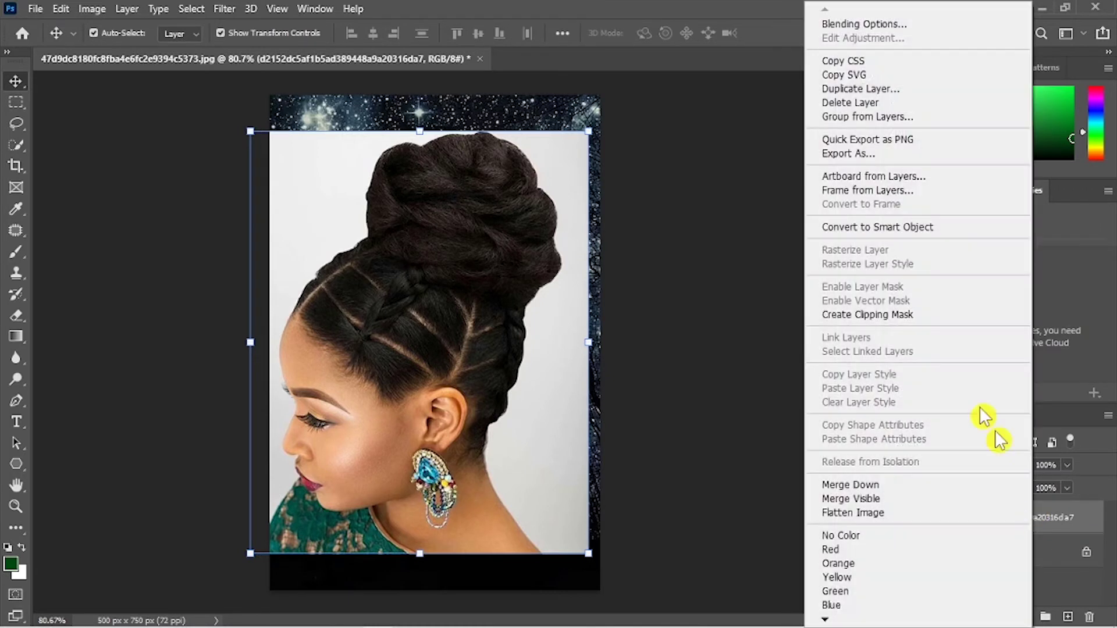
pyautogui.click(855, 232)
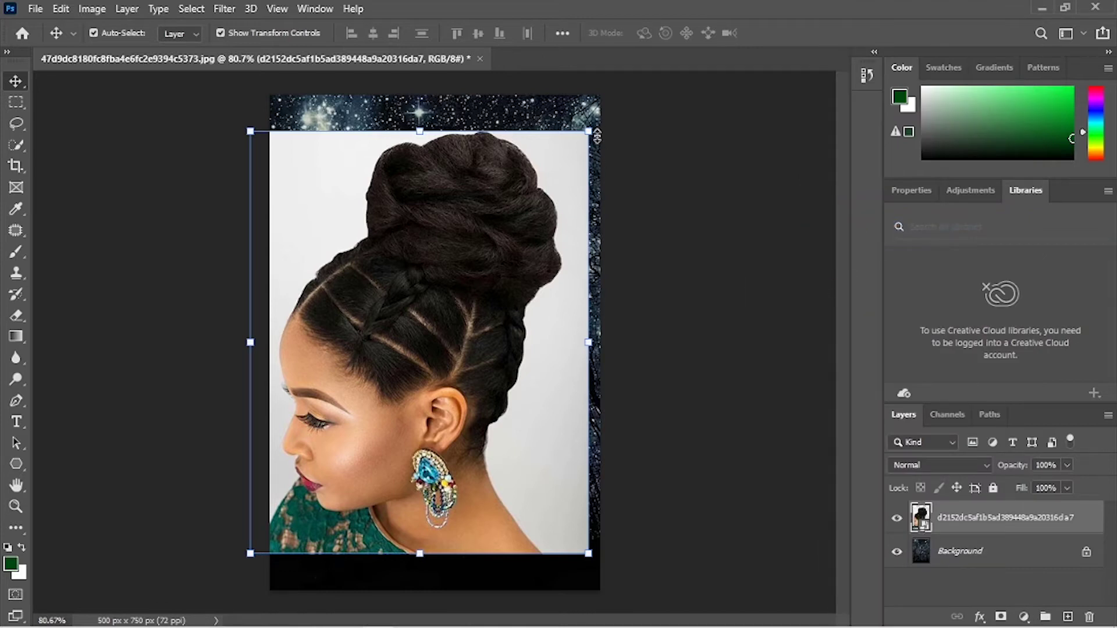
# Step: Shrink the smart object portrait to 11%, enlarge it past the canvas width, and shift it down to meet the canvas top
pyautogui.moveTo(594, 135); pyautogui.dragTo(312, 527)
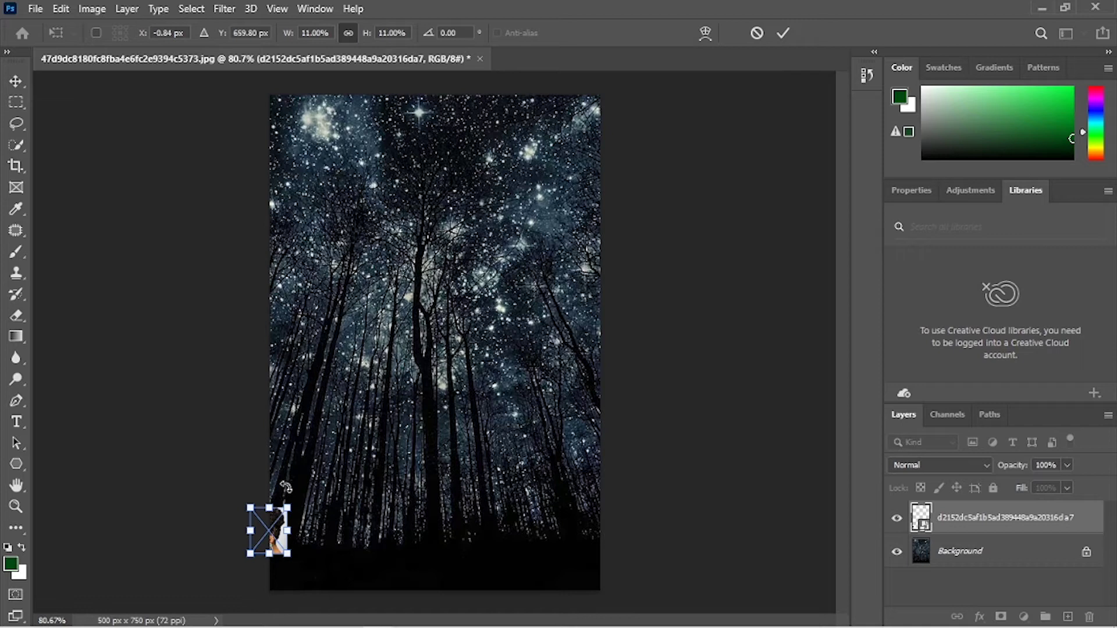
pyautogui.press('Return')
pyautogui.moveTo(286, 504); pyautogui.dragTo(728, 155)
pyautogui.press('Return')
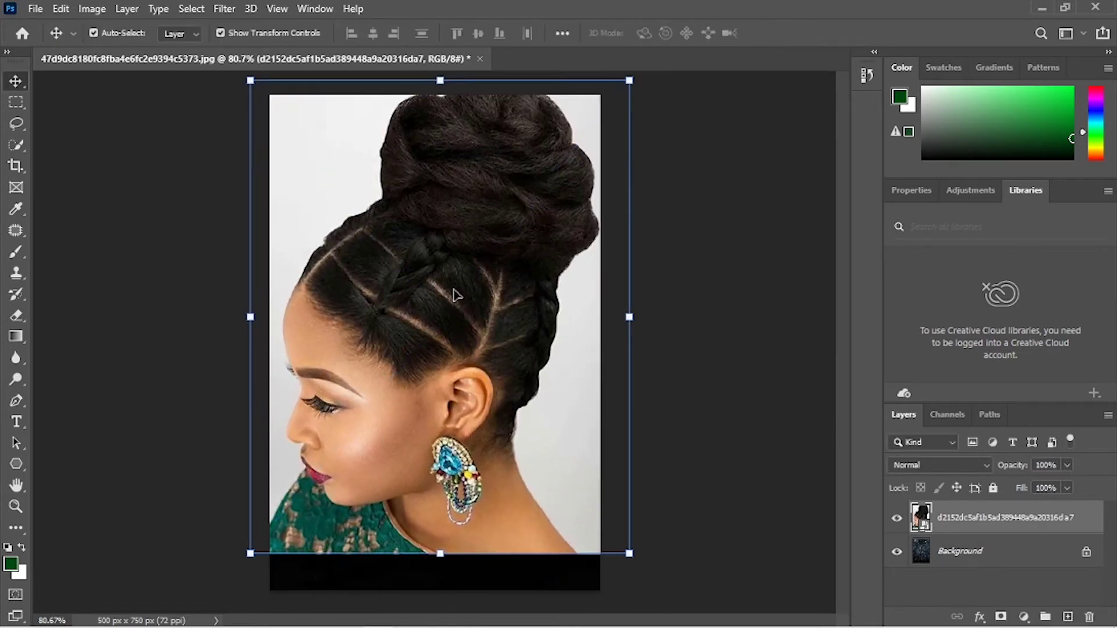
pyautogui.moveTo(498, 260); pyautogui.dragTo(493, 279)
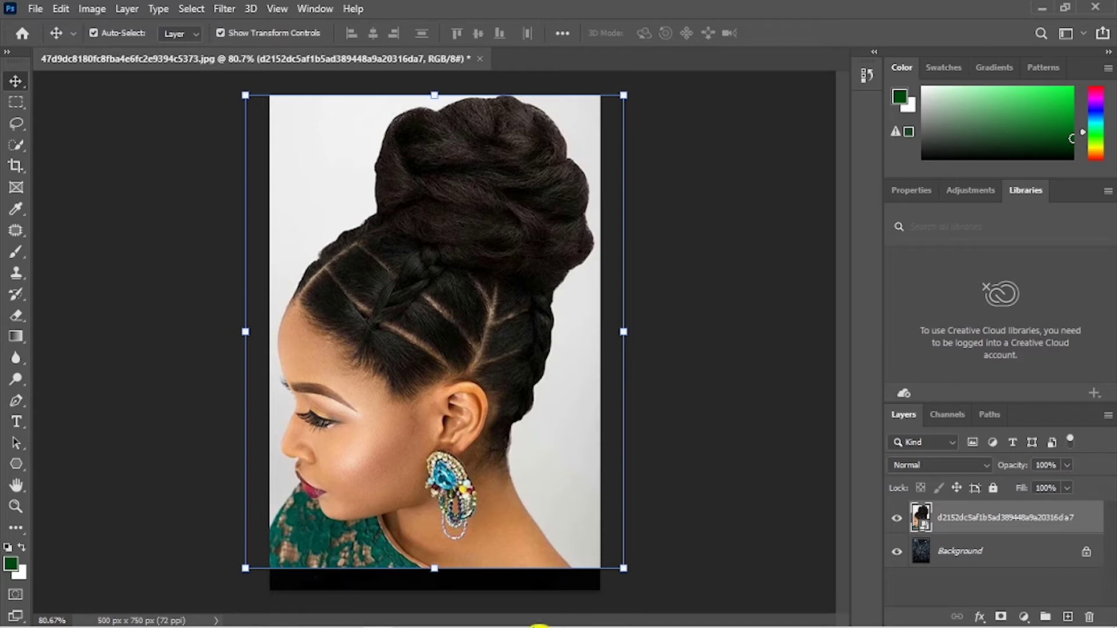
# Step: Open the IMG_4082 photo as a separate document and place the Asset 7@3x logo from the Beginner Photoshop folder on it
pyautogui.click(539, 626)
pyautogui.moveTo(725, 334); pyautogui.dragTo(804, 9)
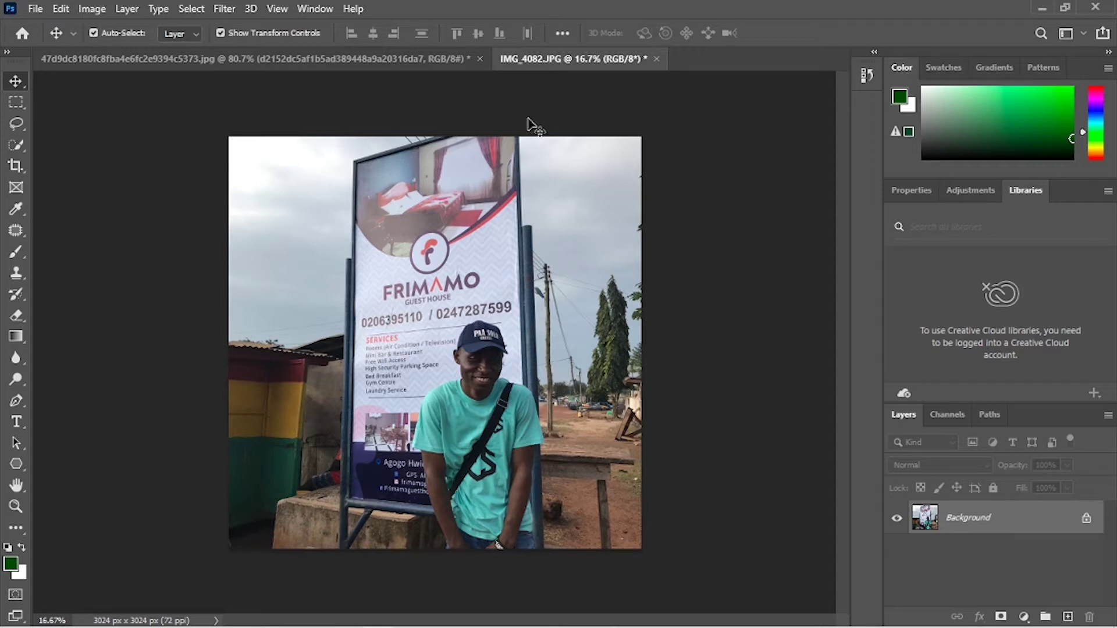
pyautogui.click(135, 616)
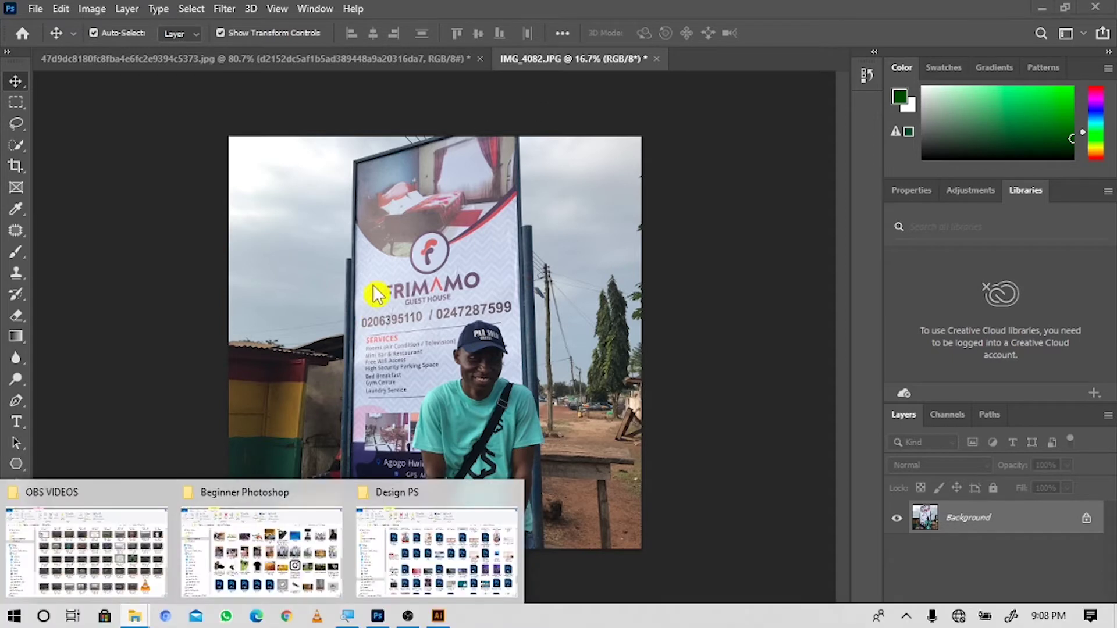
pyautogui.click(270, 541)
pyautogui.scroll(-3, 931, 317)
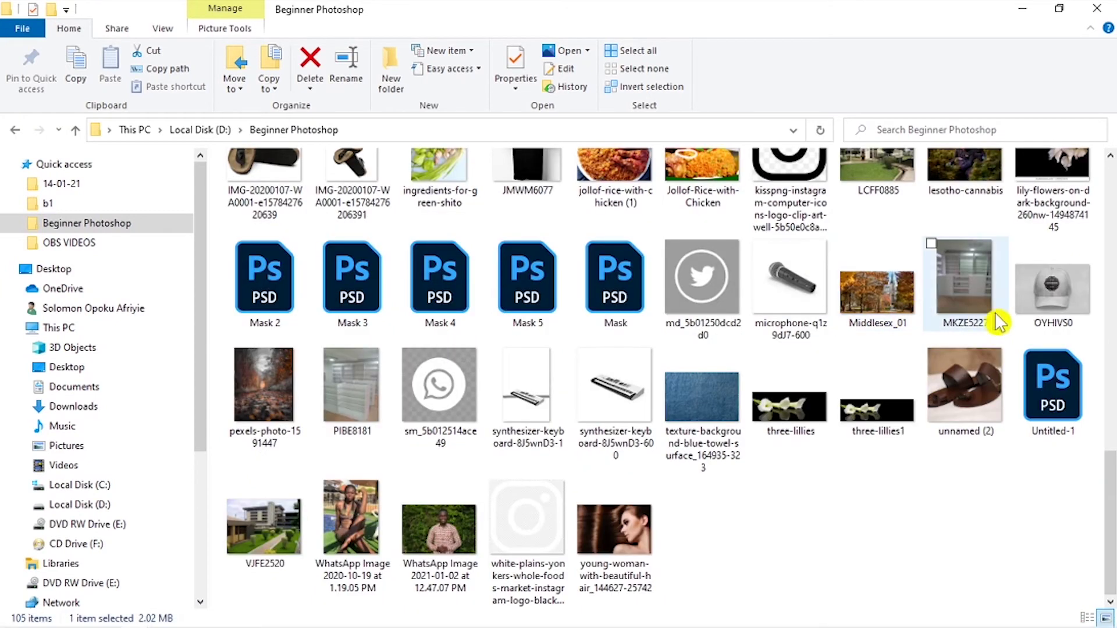
pyautogui.scroll(9, 621, 404)
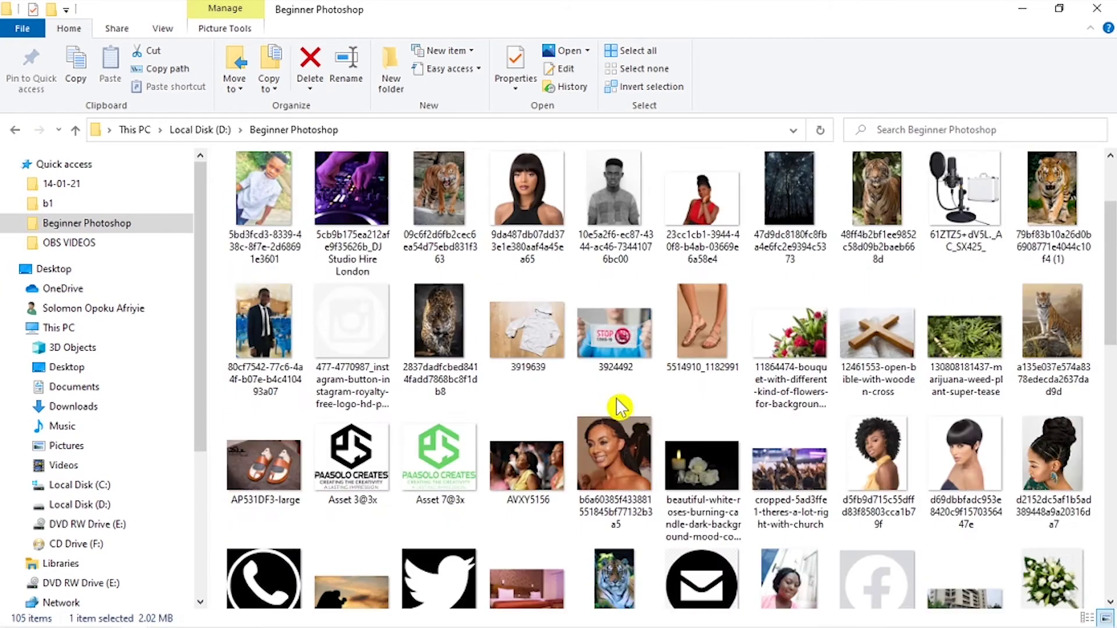
pyautogui.click(448, 466)
pyautogui.moveTo(492, 480); pyautogui.dragTo(384, 331)
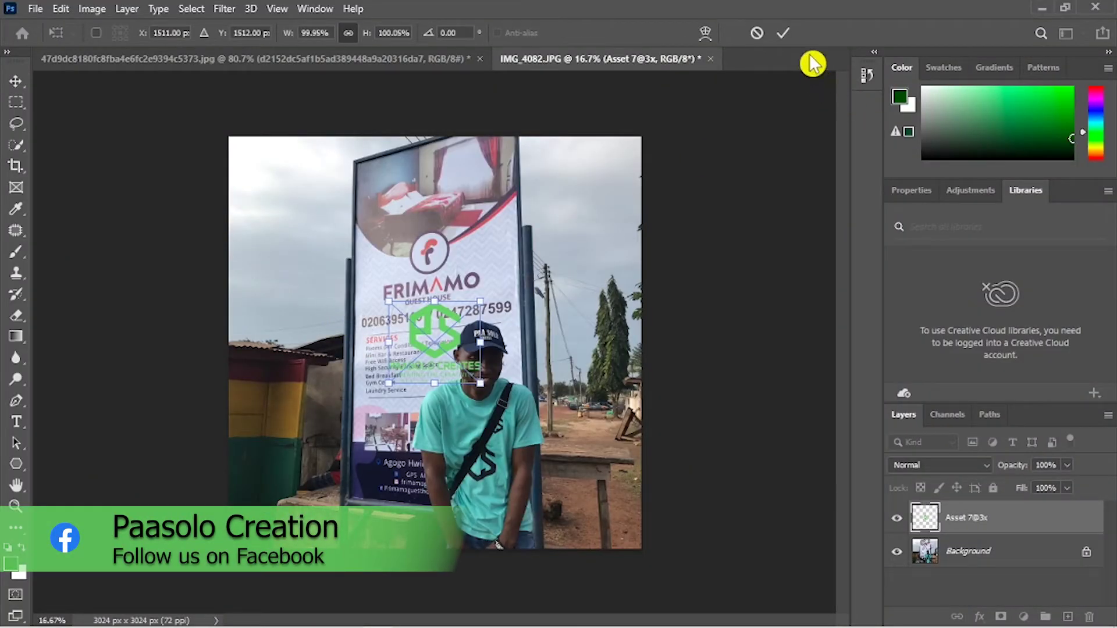
pyautogui.press('Return')
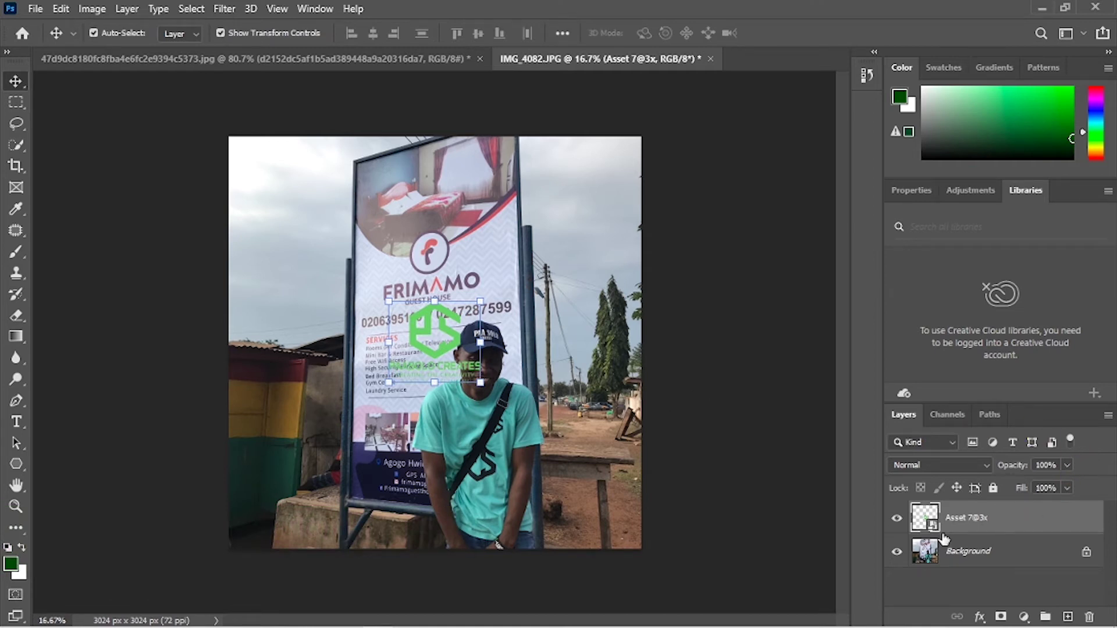
# Step: Enlarge the placed green logo to nearly the full canvas width and position it over the middle of the photo
pyautogui.click(431, 343)
pyautogui.moveTo(432, 343); pyautogui.dragTo(349, 245)
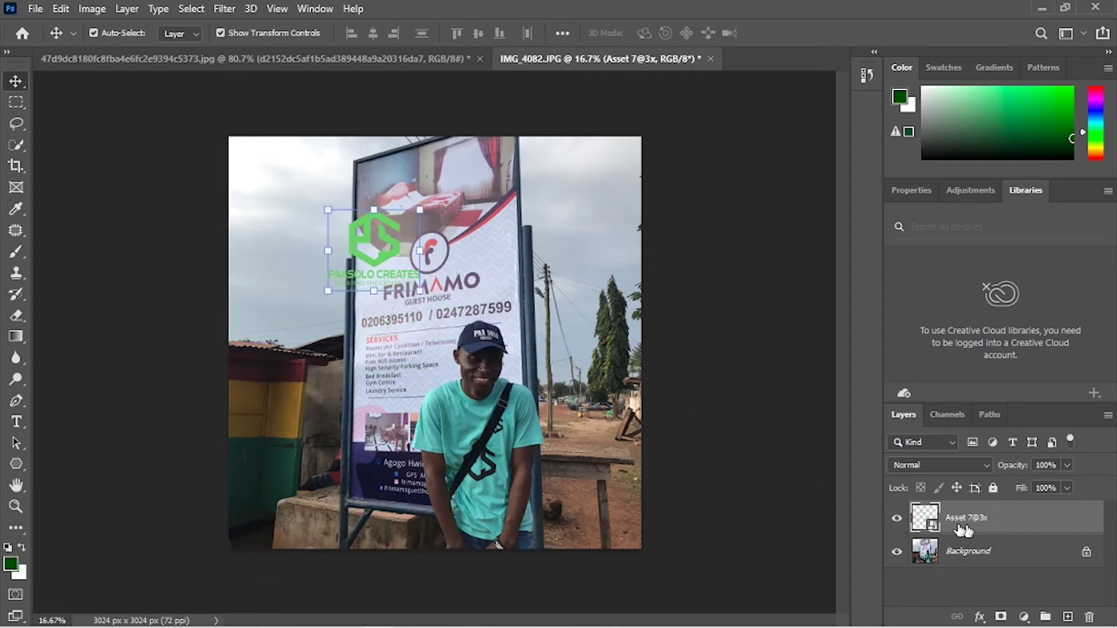
pyautogui.moveTo(421, 287); pyautogui.dragTo(757, 518)
pyautogui.moveTo(549, 400); pyautogui.dragTo(467, 349)
pyautogui.press('Return')
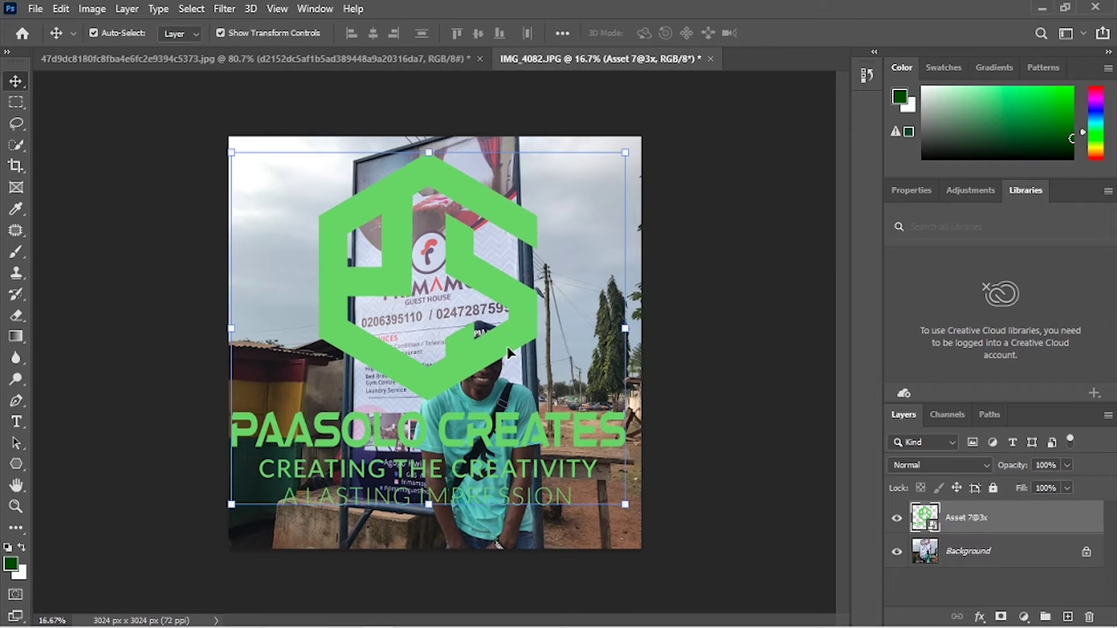
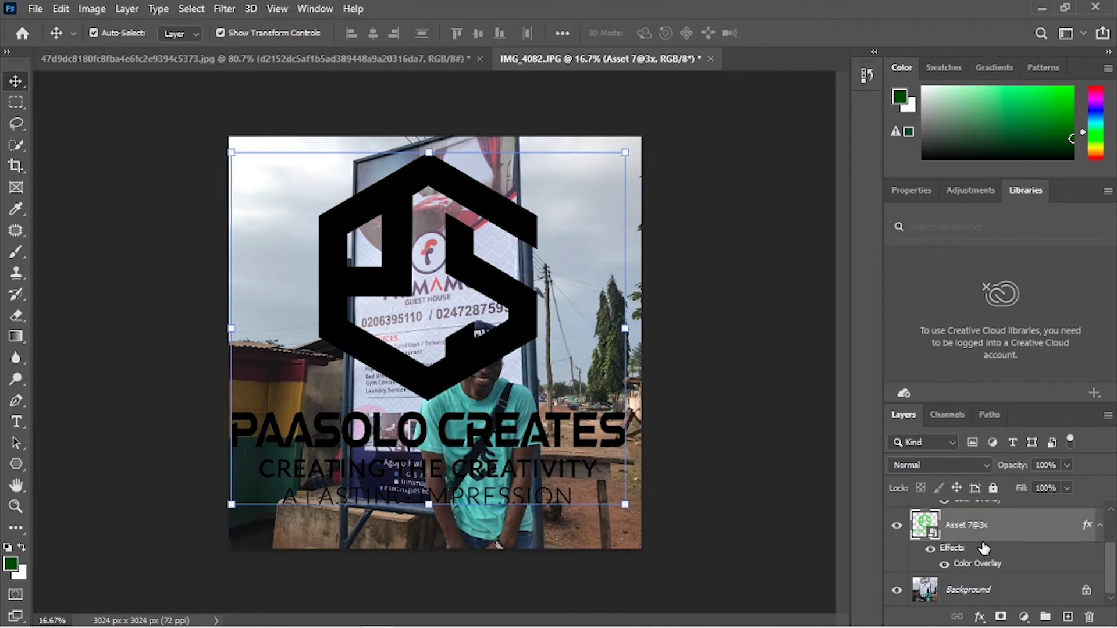
# Step: Rasterize the layer style of the original Asset 7@3x layer, leaving its copy as a smart object
pyautogui.rightClick(965, 532)
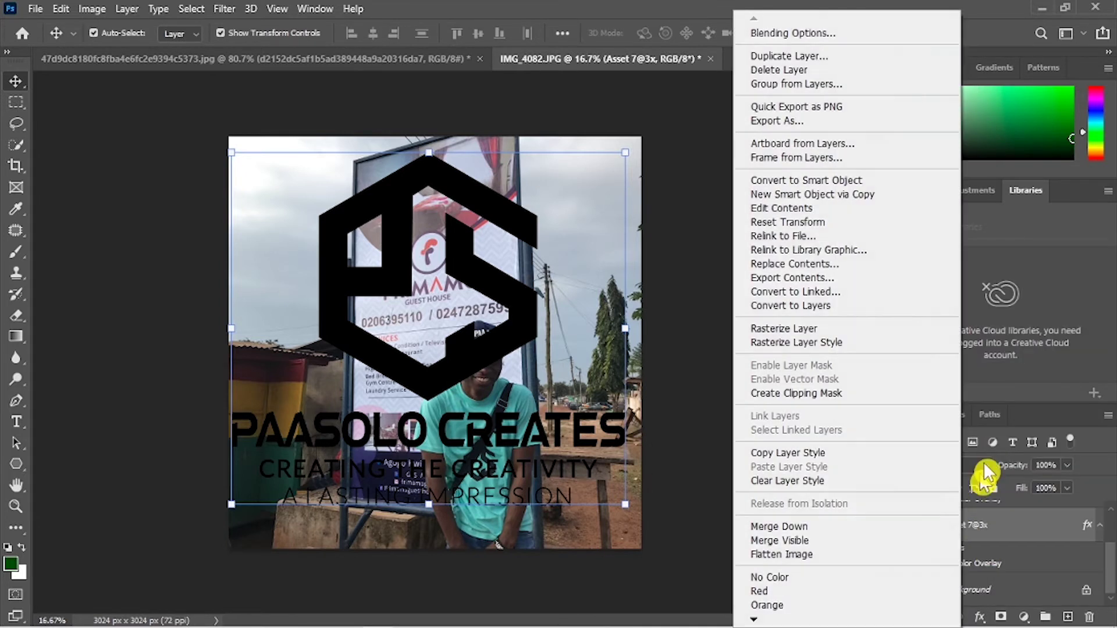
pyautogui.click(844, 344)
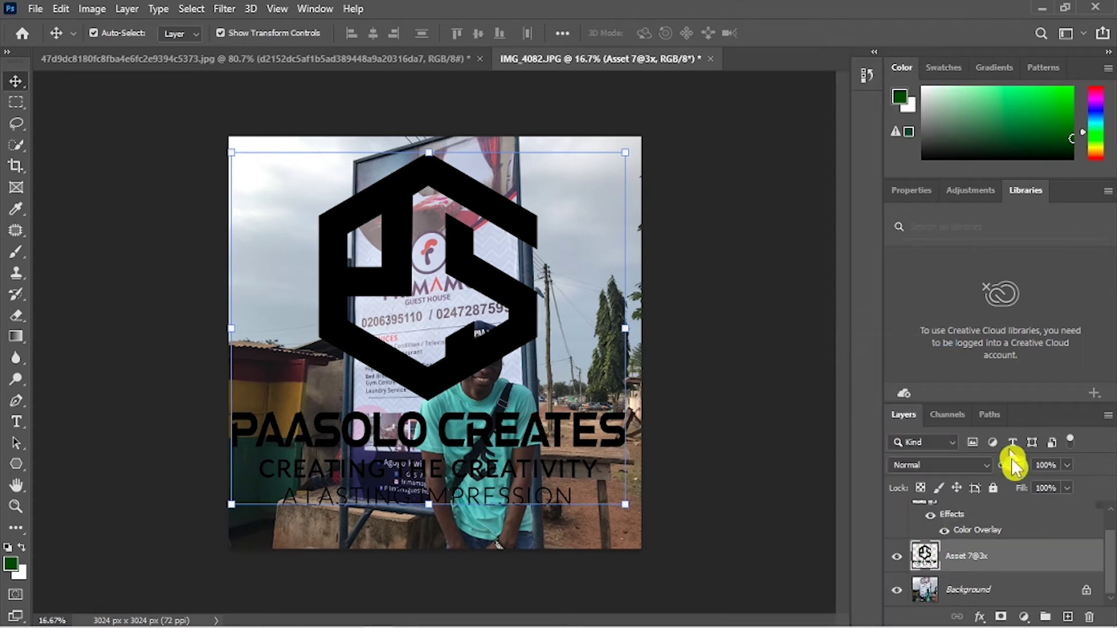
# Step: Scale both logo layers together down to 1.83%, commit, and enlarge them to about 6197%
pyautogui.scroll(1, 1008, 541)
pyautogui.keyDown('shift'); pyautogui.click(988, 518); pyautogui.keyUp('shift')
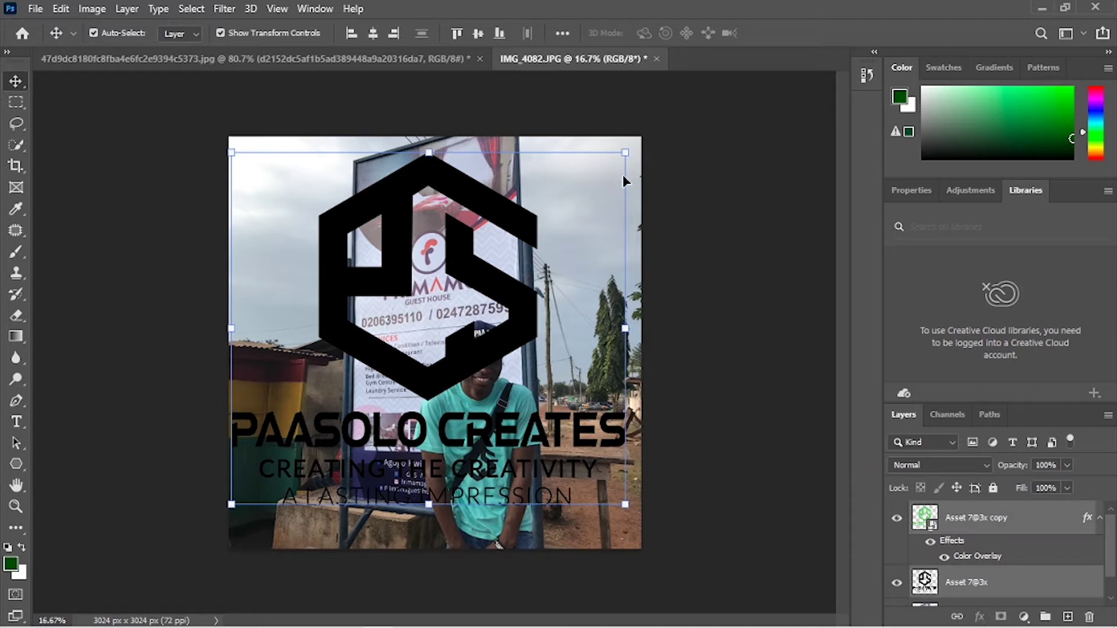
pyautogui.moveTo(632, 148); pyautogui.dragTo(281, 536)
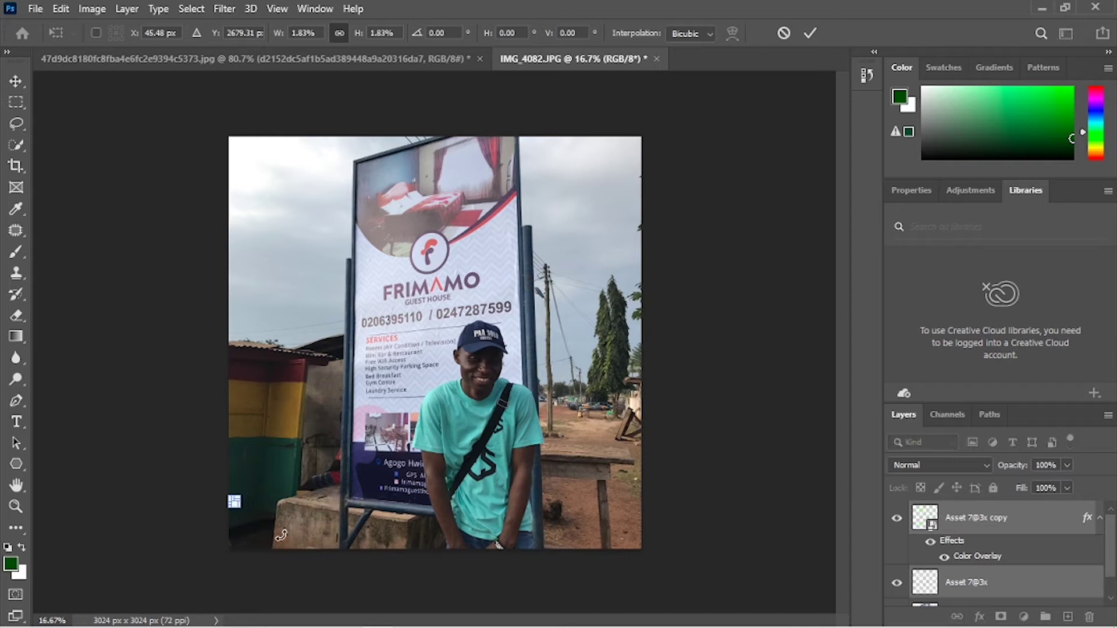
pyautogui.press('Return')
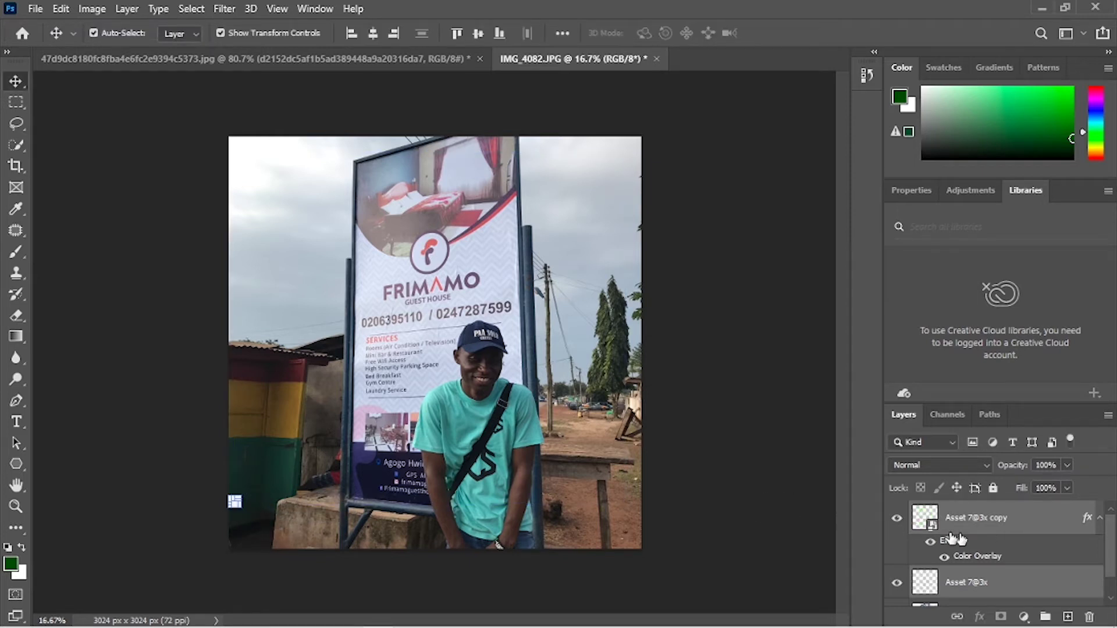
pyautogui.moveTo(248, 495); pyautogui.dragTo(783, 201)
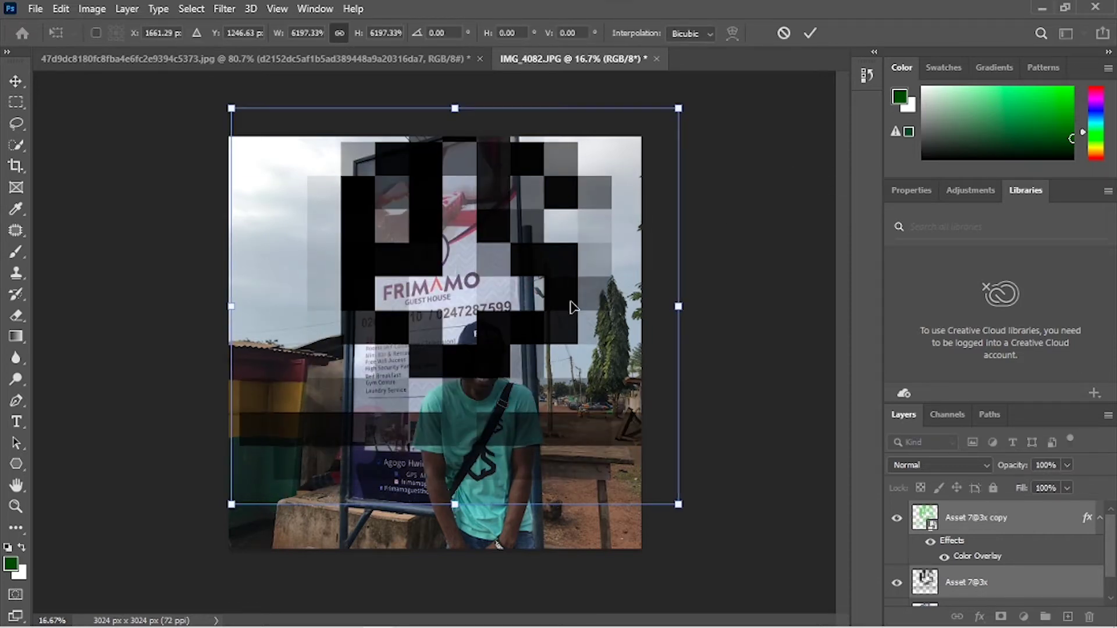
pyautogui.press('Return')
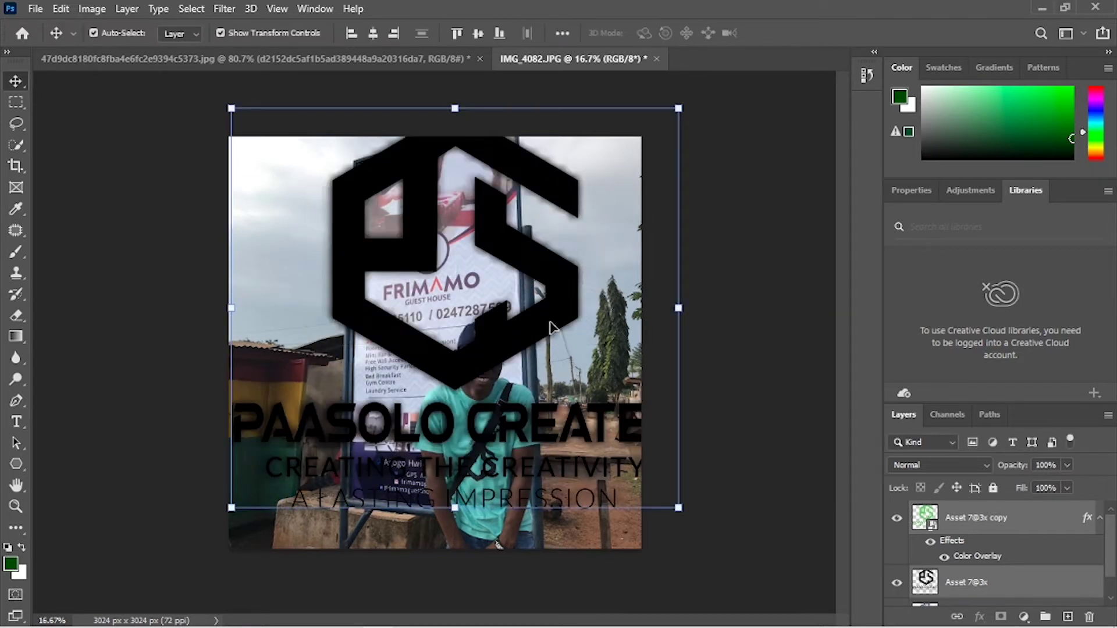
# Step: Move the smart object copy of the logo to the left of the rasterized one and compare their edges up close
pyautogui.moveTo(640, 308); pyautogui.dragTo(638, 340)
pyautogui.moveTo(552, 314); pyautogui.dragTo(381, 347)
pyautogui.scroll(6, 364, 197)
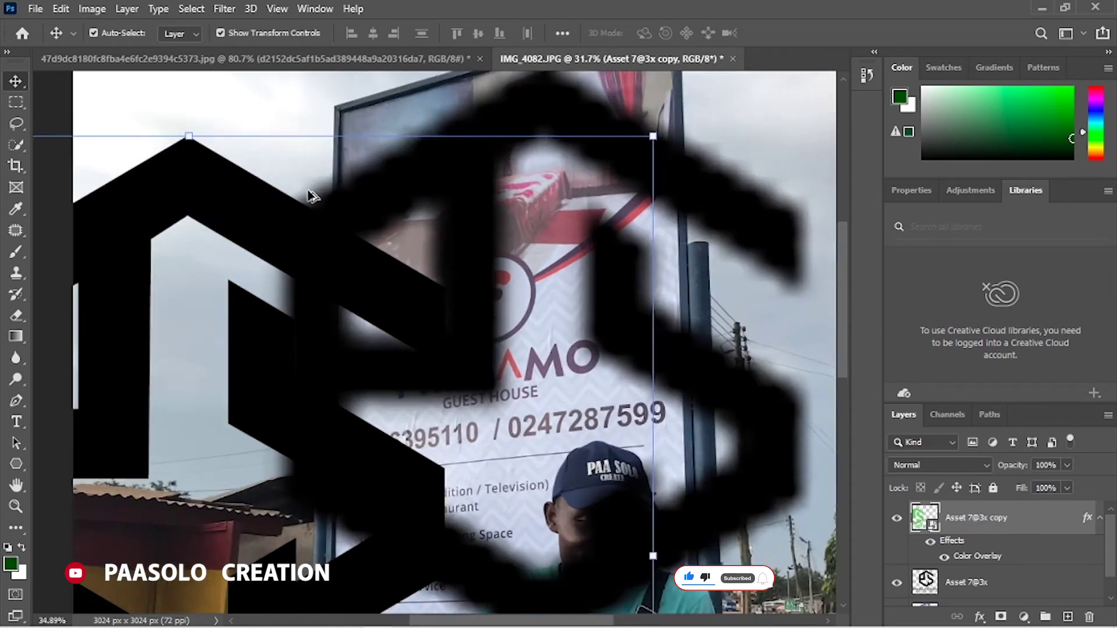
pyautogui.scroll(2, 271, 196)
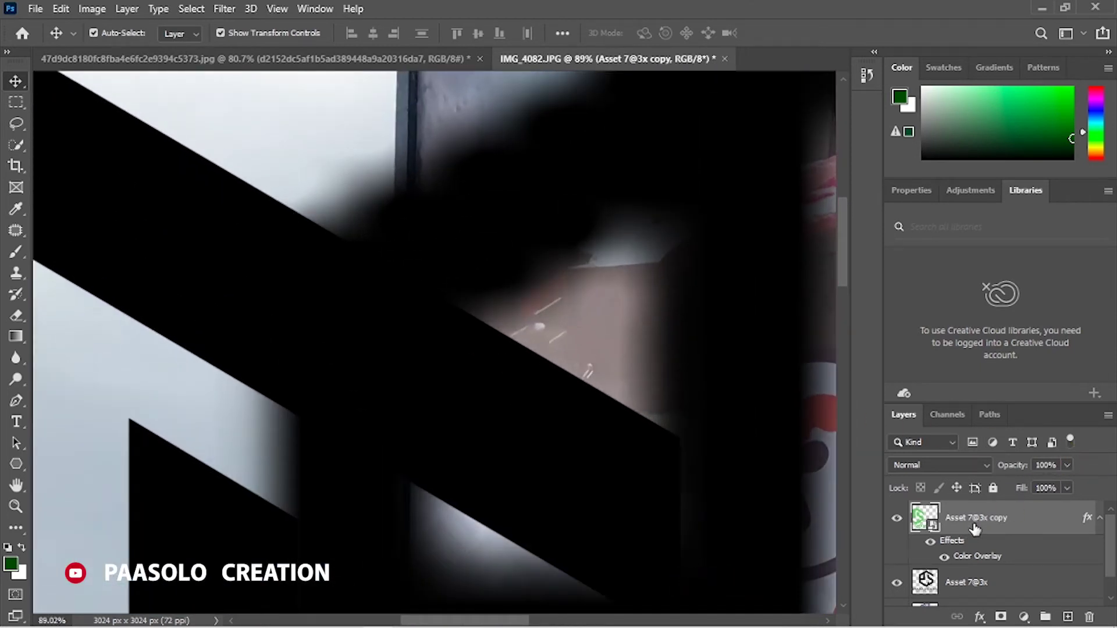
pyautogui.scroll(-2, 246, 298)
# Step: Shift the rasterized logo down and to the right, and move the smart object copy right to partly overlap it
pyautogui.moveTo(196, 267)
pyautogui.mouseDown()
pyautogui.moveTo(220, 287)
pyautogui.moveTo(201, 268)
pyautogui.mouseUp()
pyautogui.click(569, 206)
pyautogui.moveTo(591, 195); pyautogui.dragTo(702, 247)
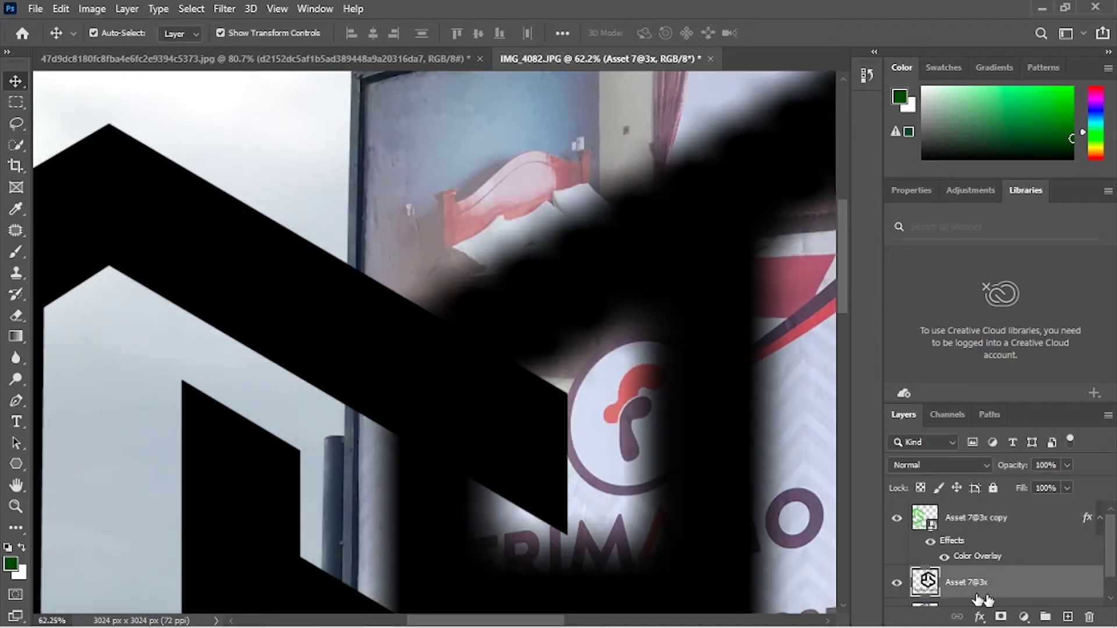
pyautogui.scroll(-5, 719, 318)
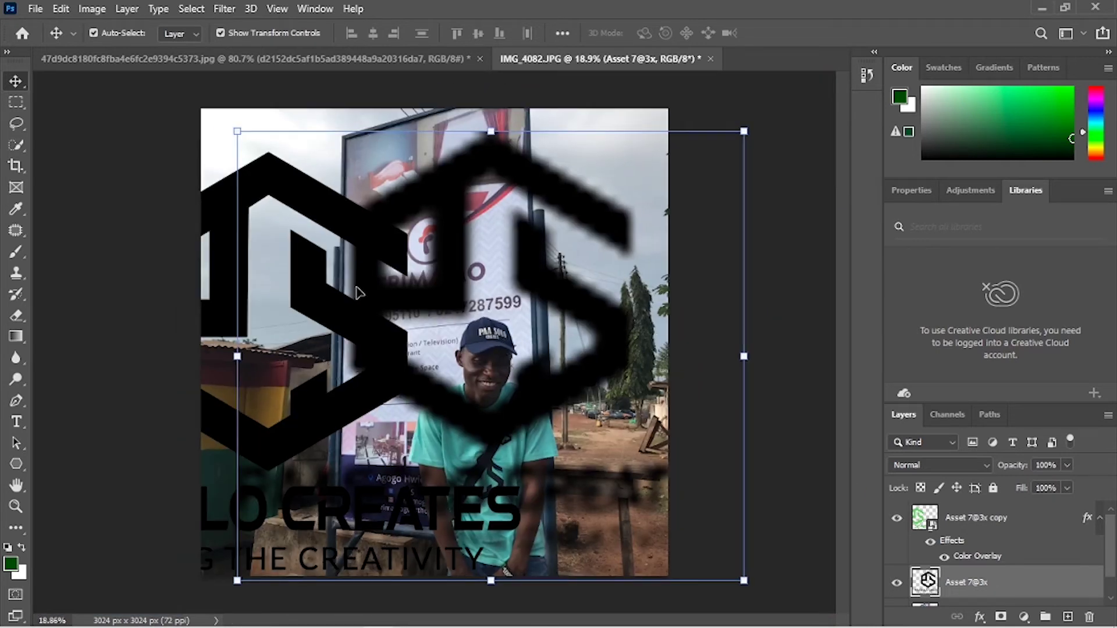
pyautogui.moveTo(391, 249); pyautogui.dragTo(495, 253)
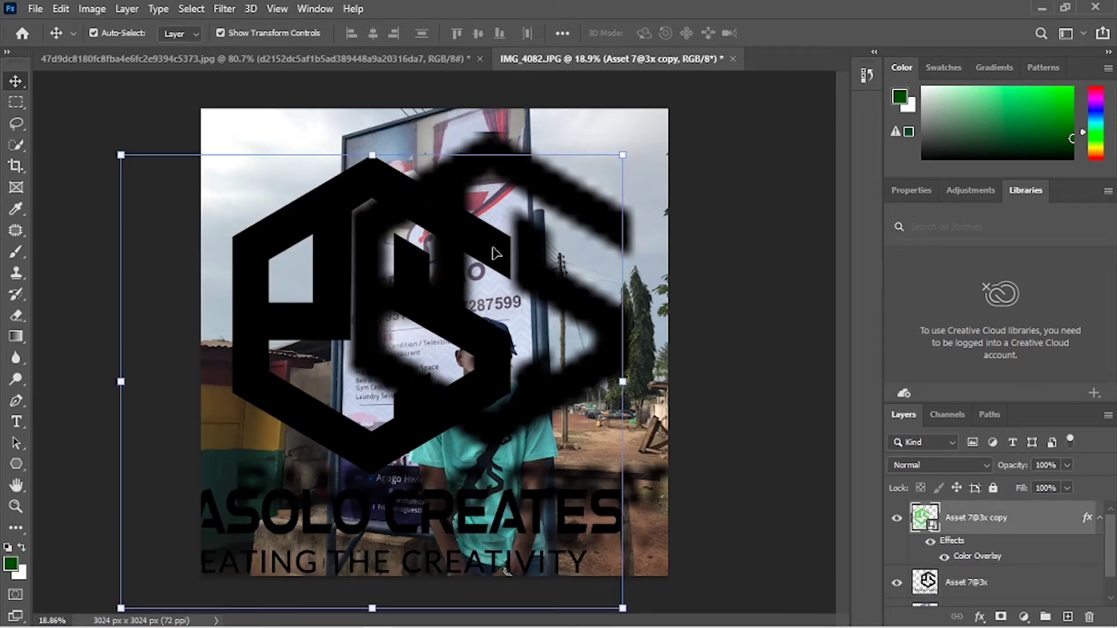
pyautogui.scroll(-1, 506, 260)
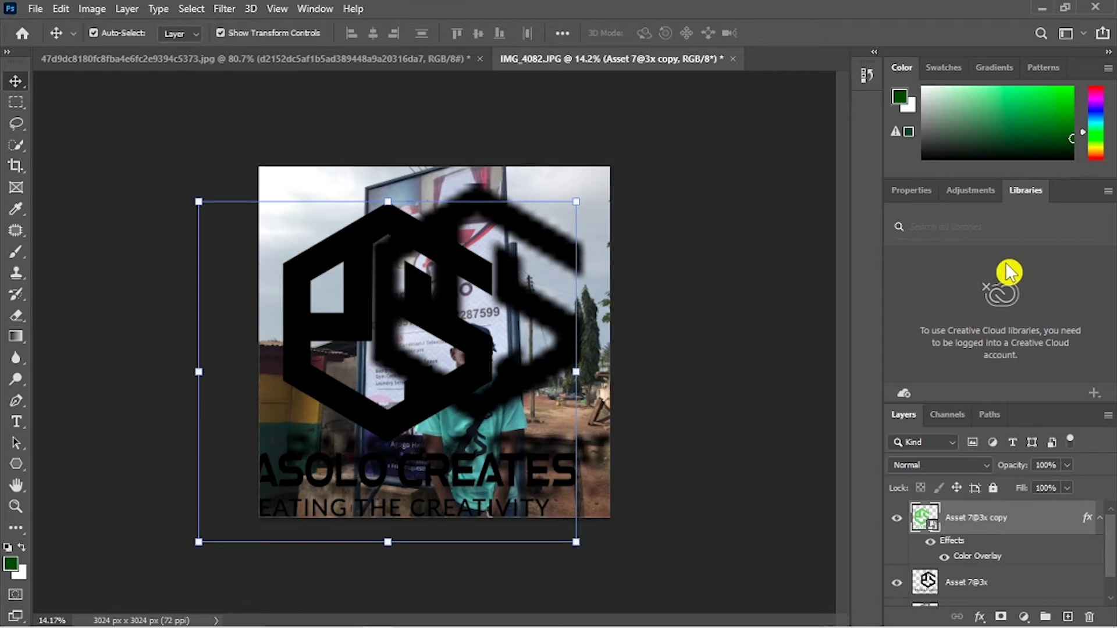
# Step: Open the IMG_4016 photo from the Beginner Photoshop folder as a new document and fit it to the view
pyautogui.click(1042, 8)
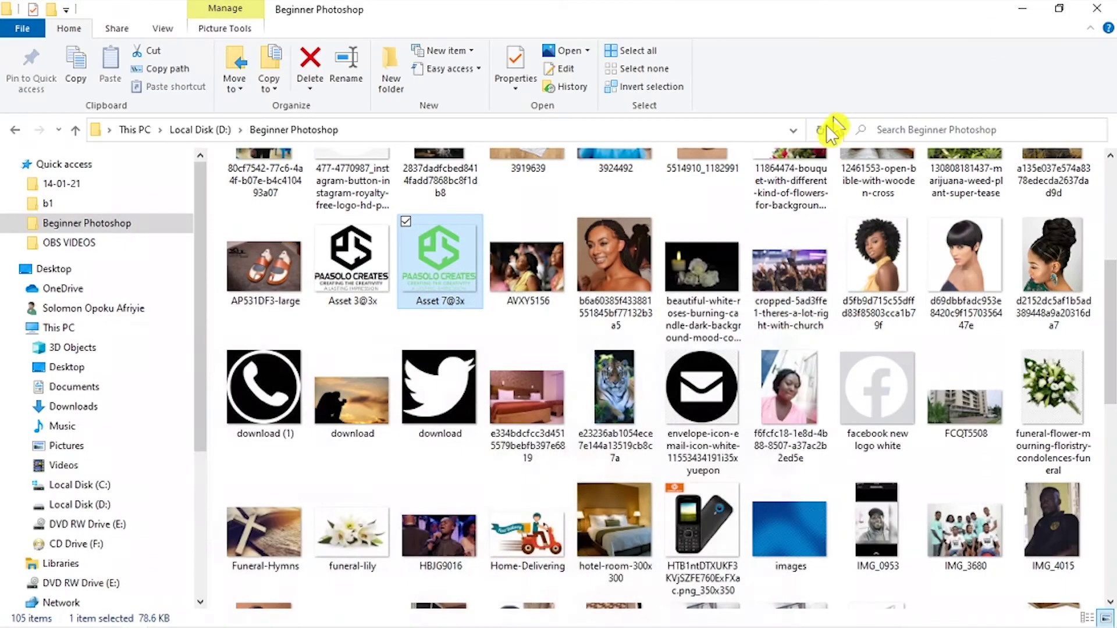
pyautogui.scroll(-3, 349, 444)
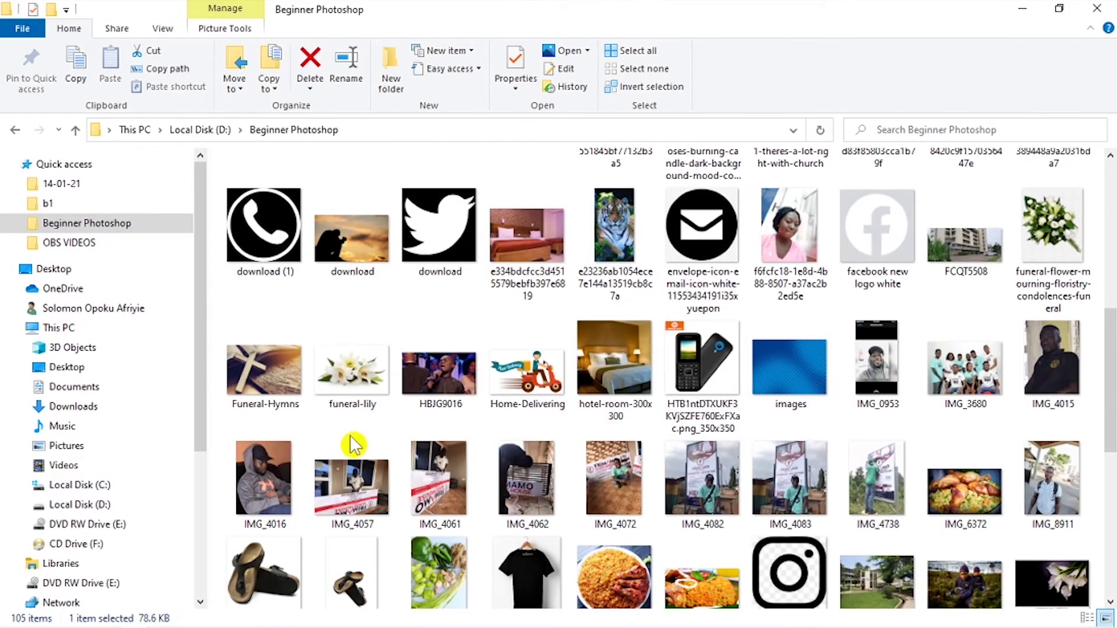
pyautogui.moveTo(273, 496); pyautogui.dragTo(672, 4)
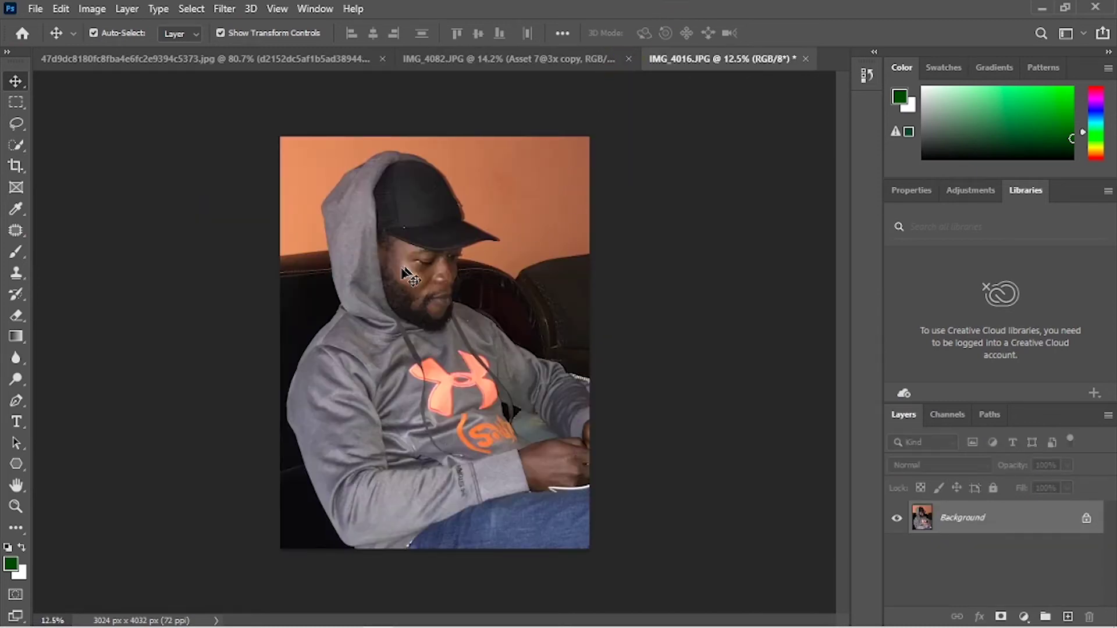
pyautogui.hotkey('ctrl', '0')
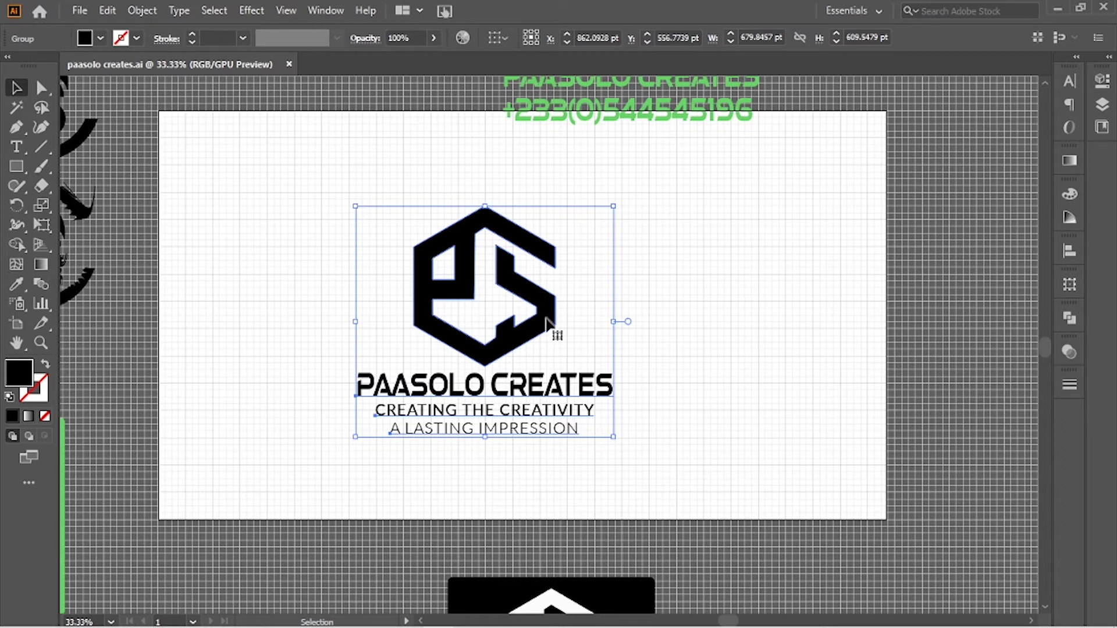
# Step: Shift the black logo group right and slightly up on the Illustrator artboard
pyautogui.moveTo(540, 317); pyautogui.dragTo(576, 314)
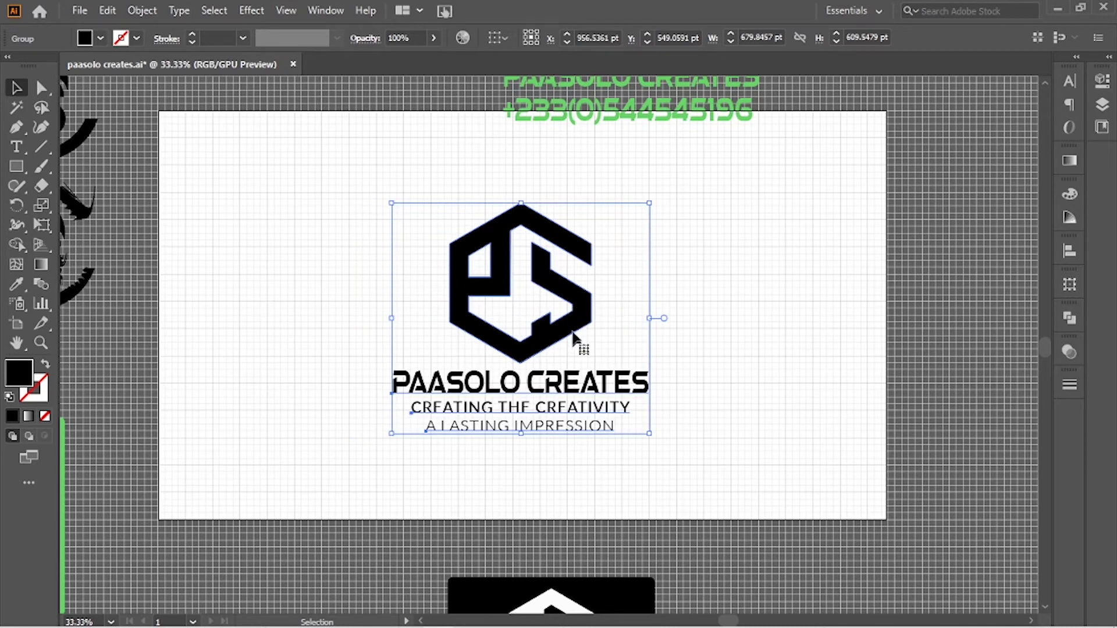
pyautogui.moveTo(577, 310); pyautogui.dragTo(595, 290)
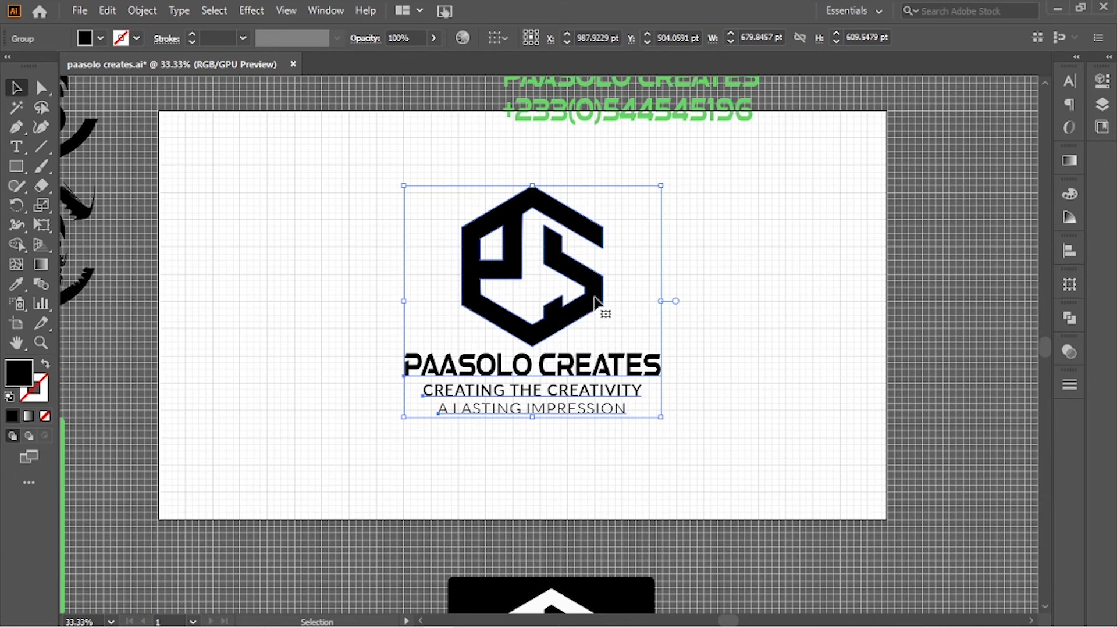
# Step: Bring the logo from Illustrator straight into the IMG_4016 photo as a vector smart object, commit it, and undo the placement
pyautogui.moveTo(594, 300); pyautogui.dragTo(476, 261)
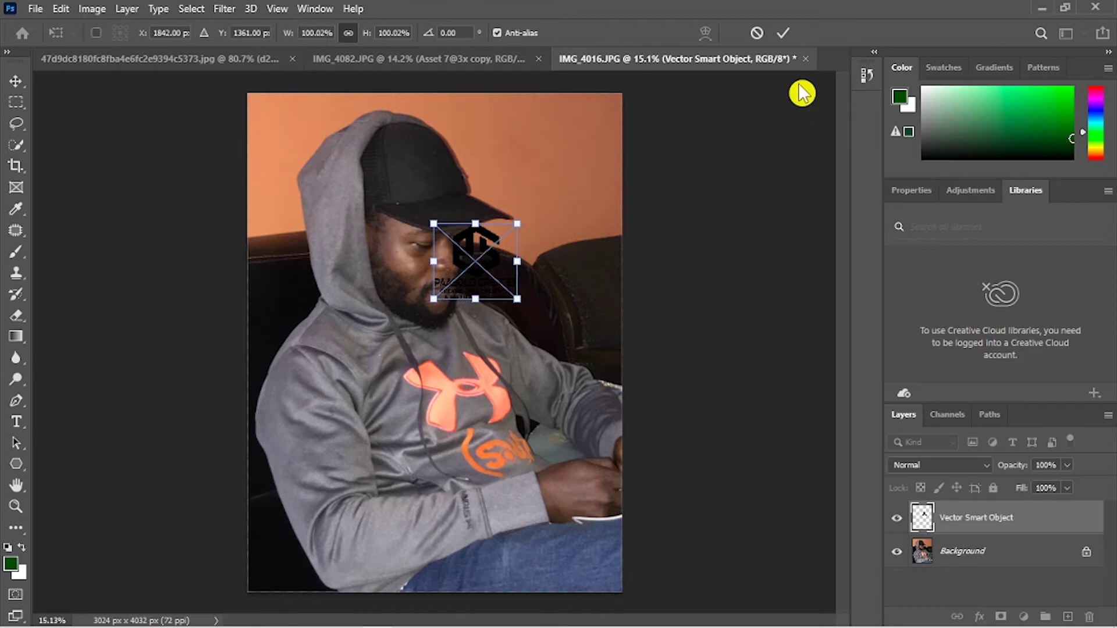
pyautogui.press('Return')
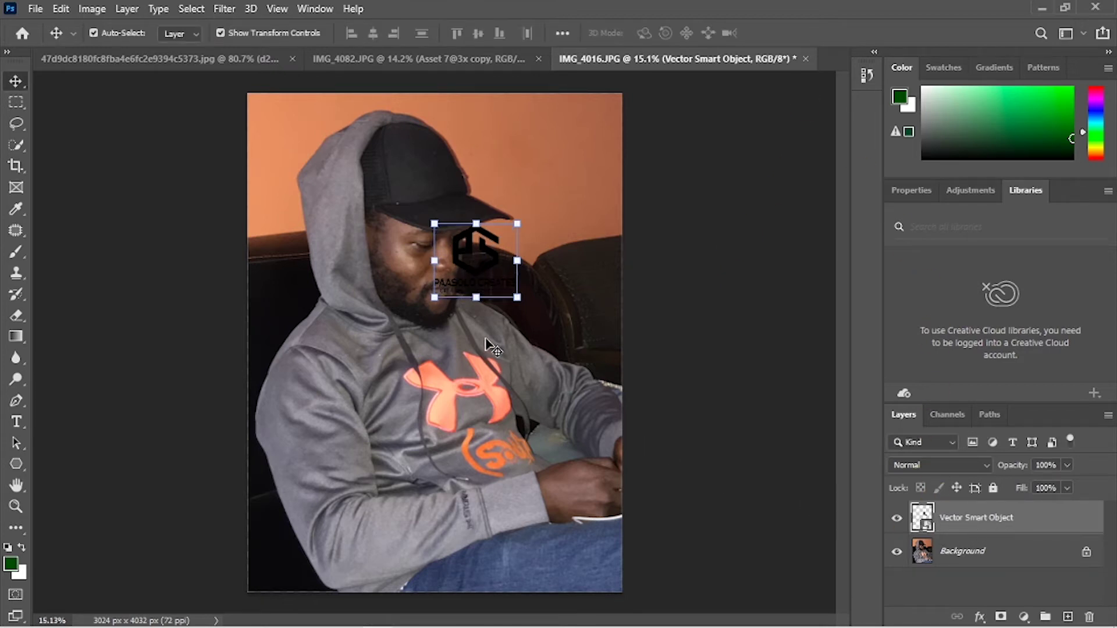
pyautogui.hotkey('ctrl', 'z')
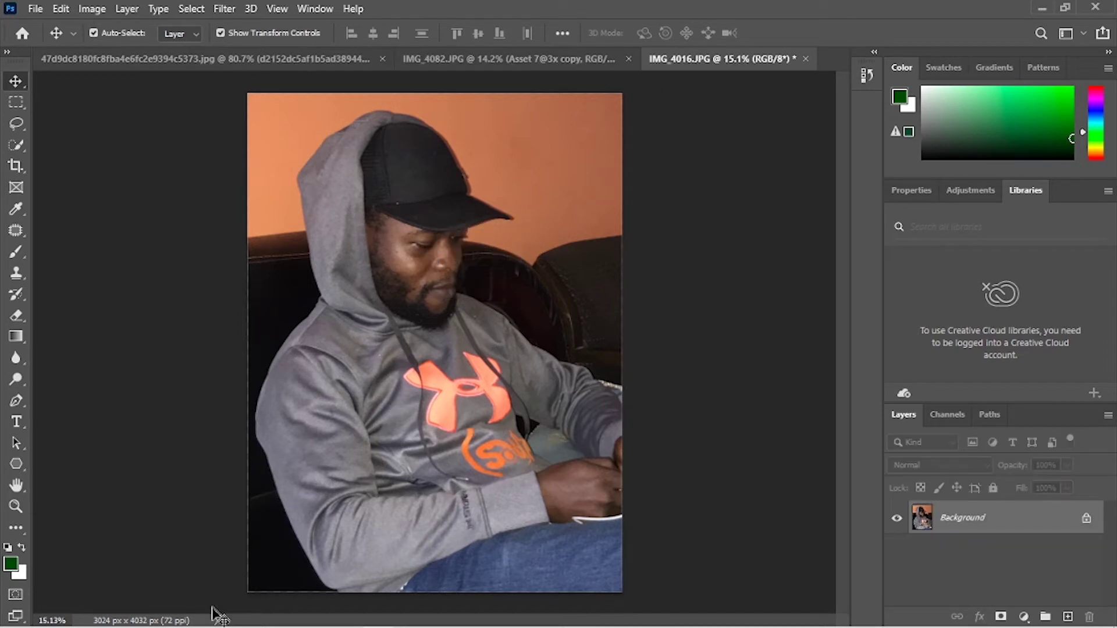
# Step: Switch to Illustrator and copy the selected logo group
pyautogui.moveTo(220, 620)
pyautogui.click(439, 616)
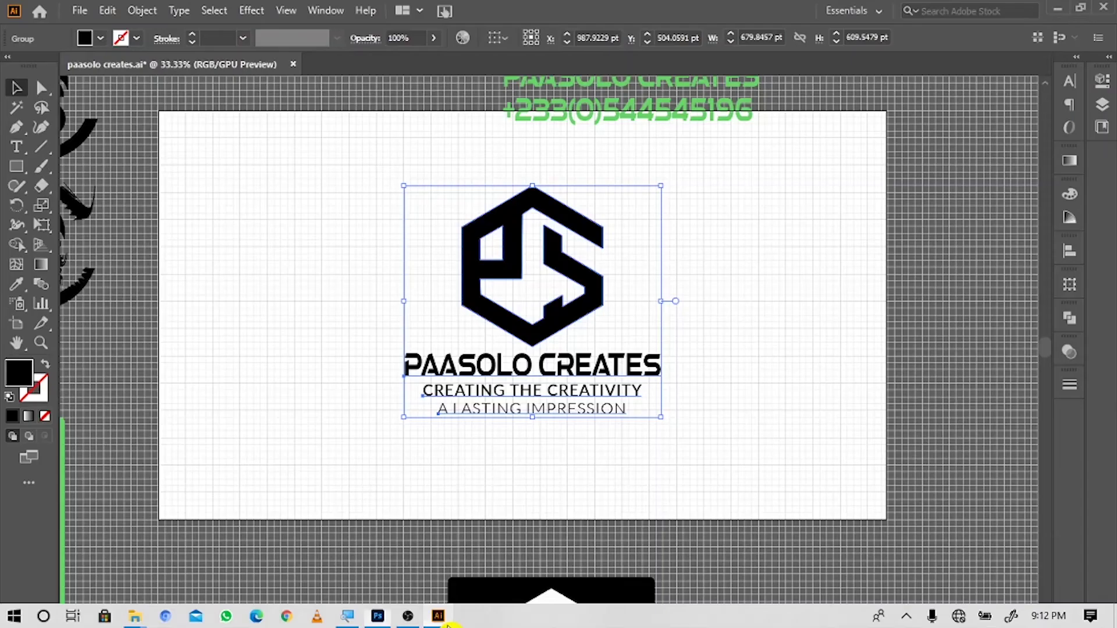
pyautogui.click(107, 10)
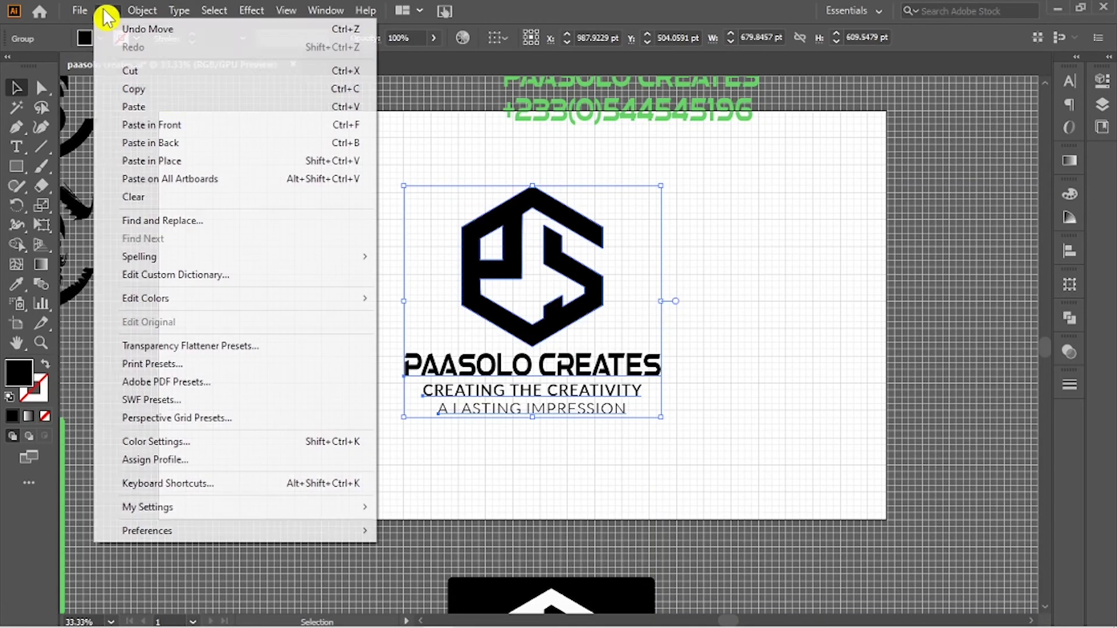
pyautogui.click(172, 89)
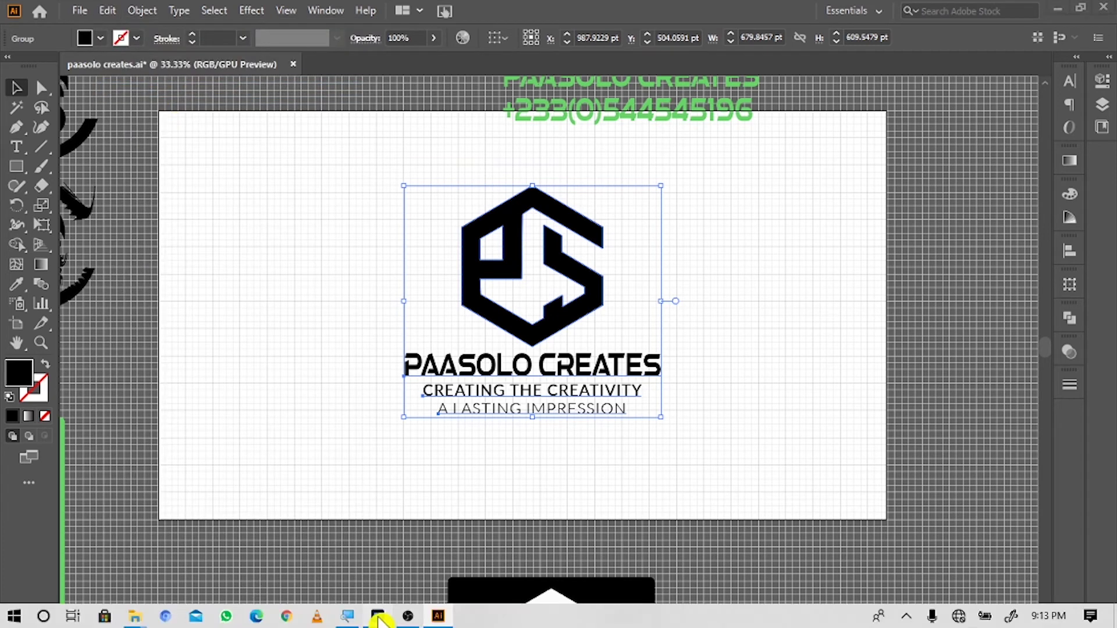
# Step: Switch to Photoshop, paste the copied logo into IMG_4016 as a Smart Object, and commit the placement
pyautogui.click(415, 617)
pyautogui.click(61, 8)
pyautogui.click(93, 149)
pyautogui.moveTo(541, 145); pyautogui.dragTo(698, 157)
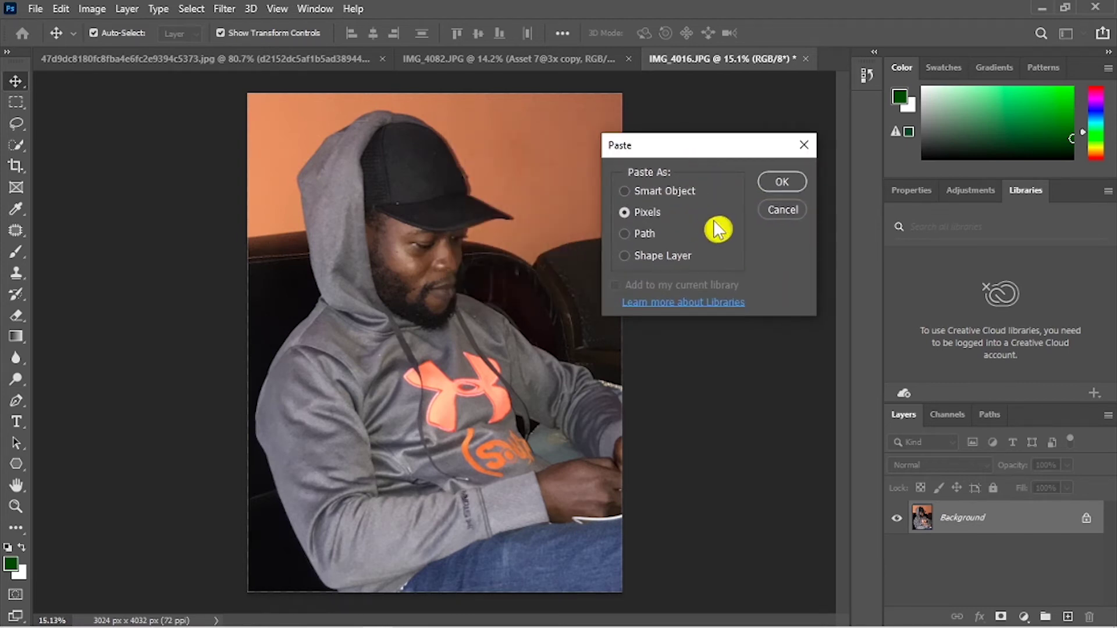
pyautogui.click(657, 193)
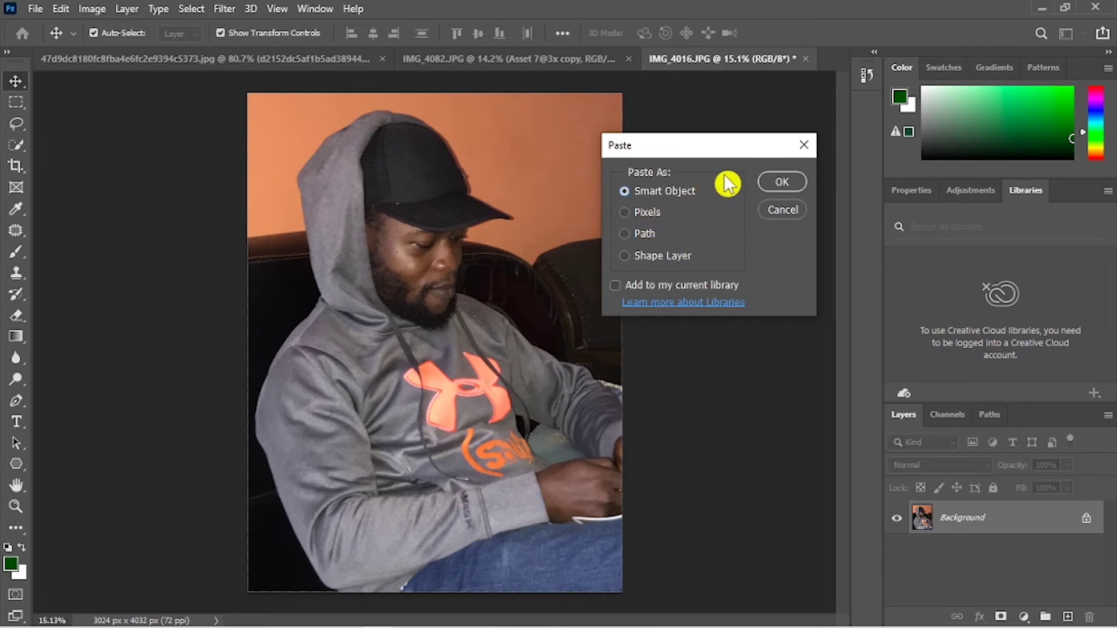
pyautogui.click(769, 182)
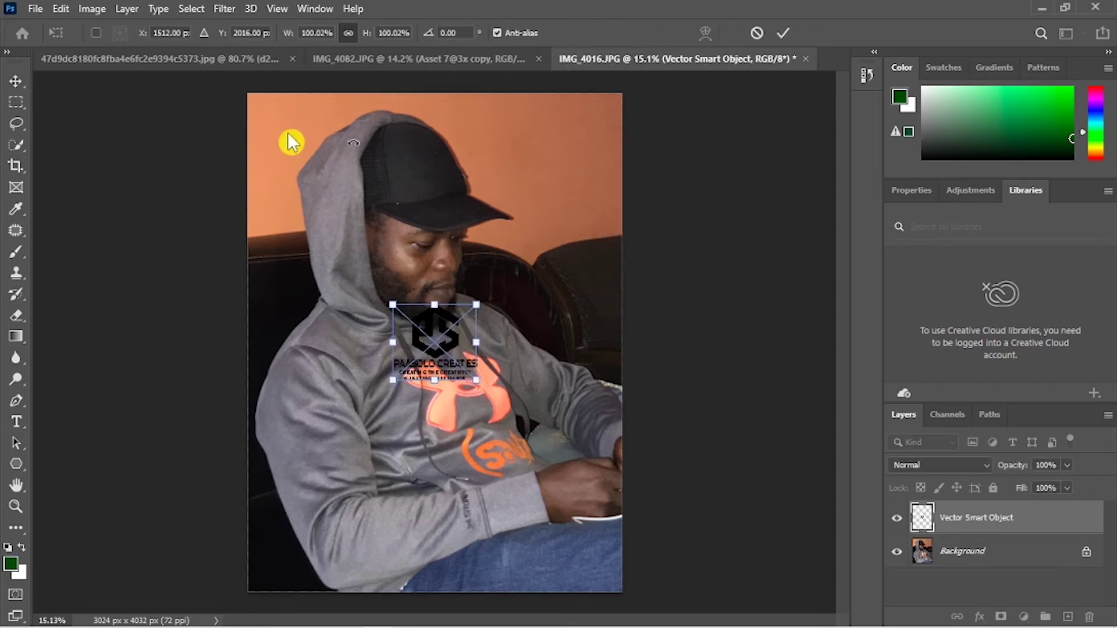
pyautogui.click(63, 9)
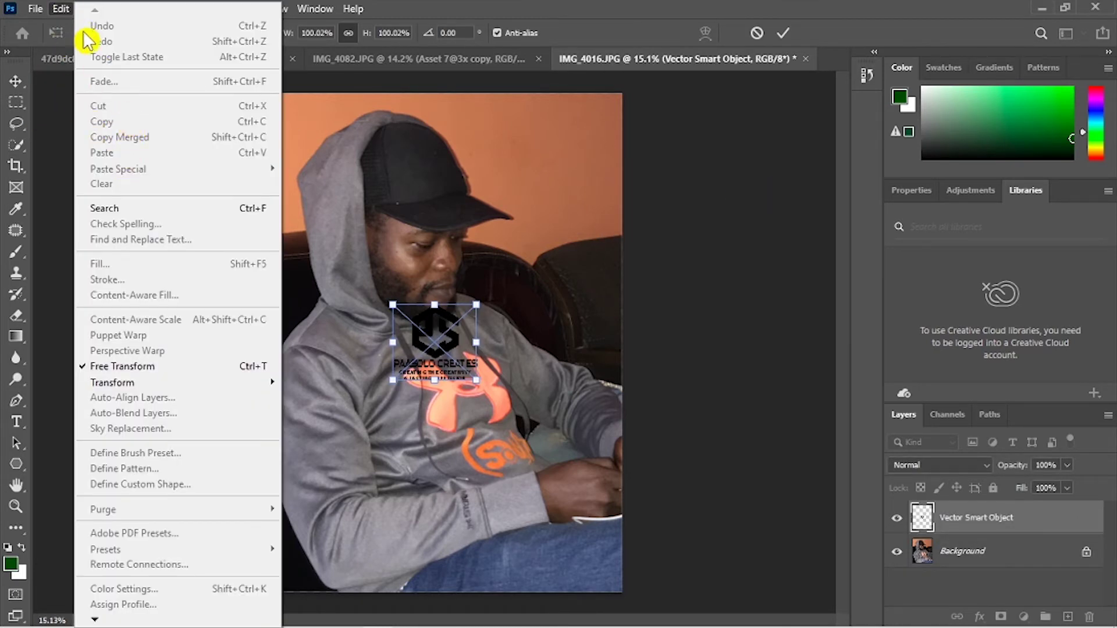
pyautogui.click(440, 263)
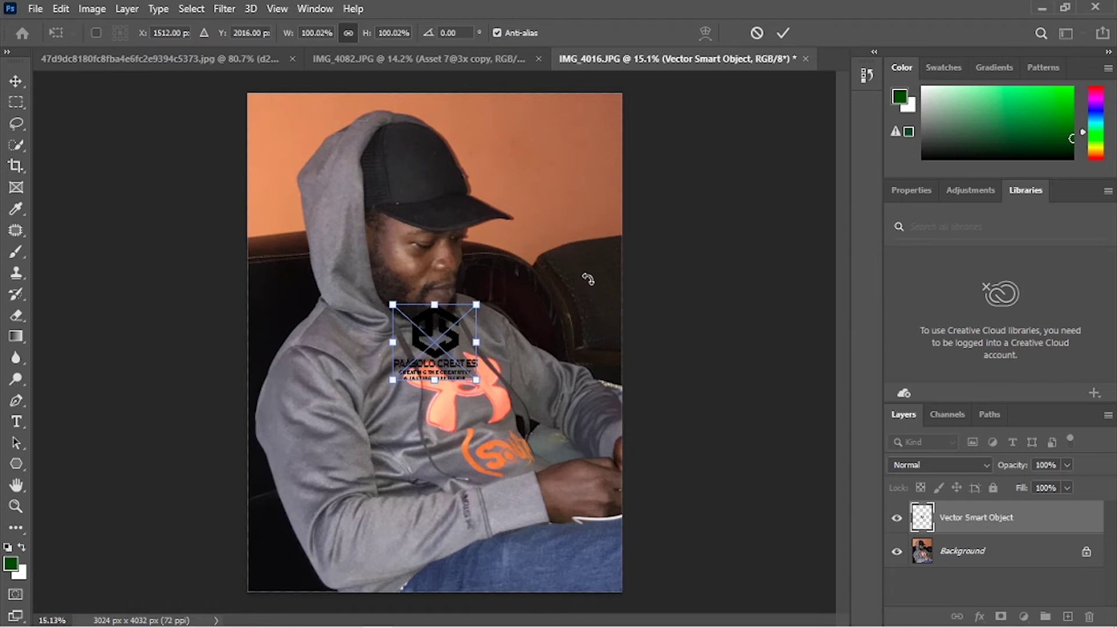
pyautogui.click(783, 32)
# Step: Paste the logo again as Pixels, place it to the right of the smart object logo, and commit it
pyautogui.click(64, 10)
pyautogui.click(140, 153)
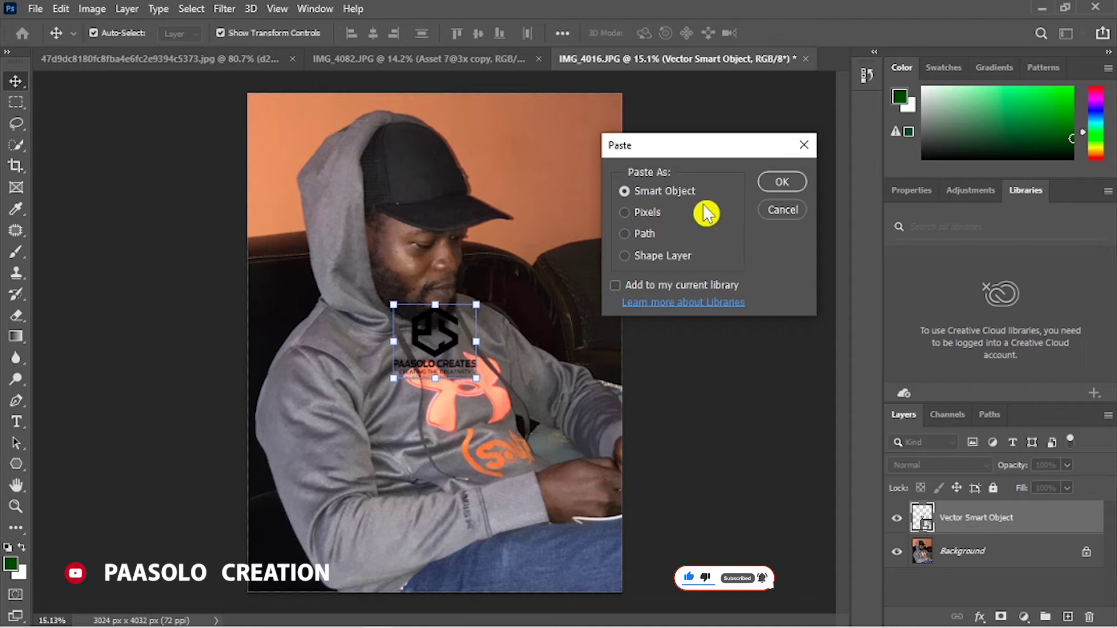
pyautogui.click(641, 213)
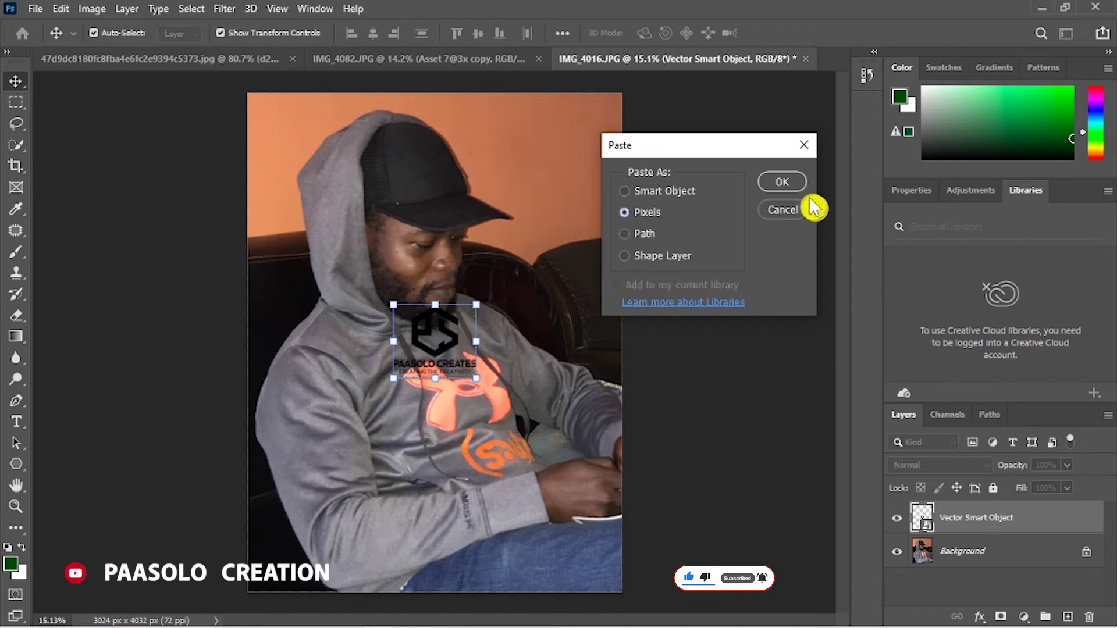
pyautogui.click(782, 182)
pyautogui.moveTo(476, 348); pyautogui.dragTo(547, 353)
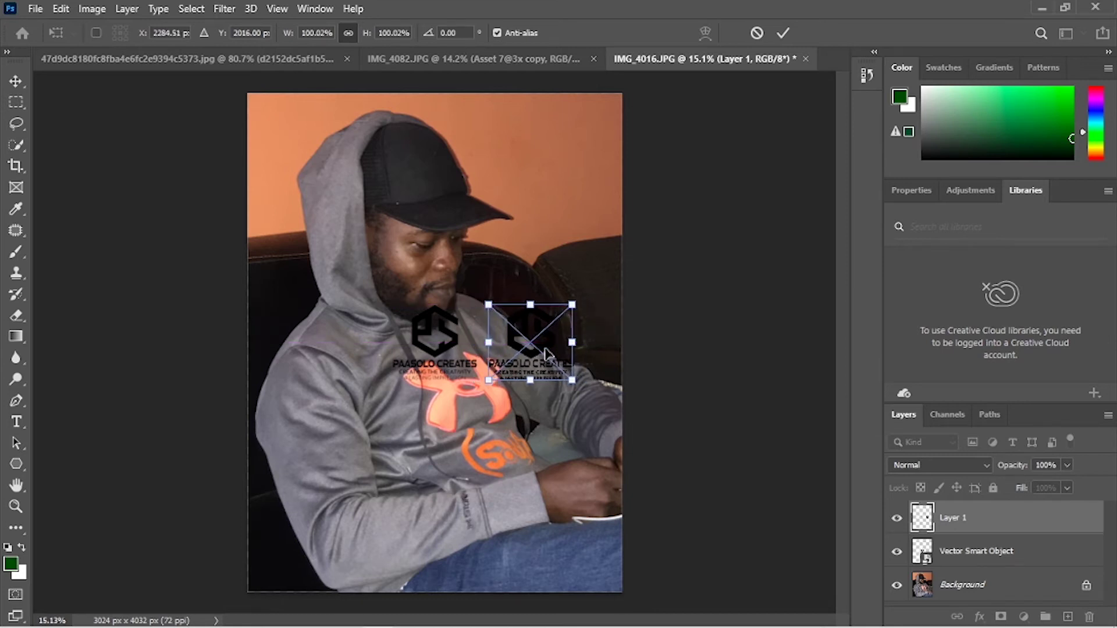
pyautogui.press('Return')
# Step: Move the pixel logo left until it sits directly beside the smart object logo
pyautogui.scroll(6, 519, 327)
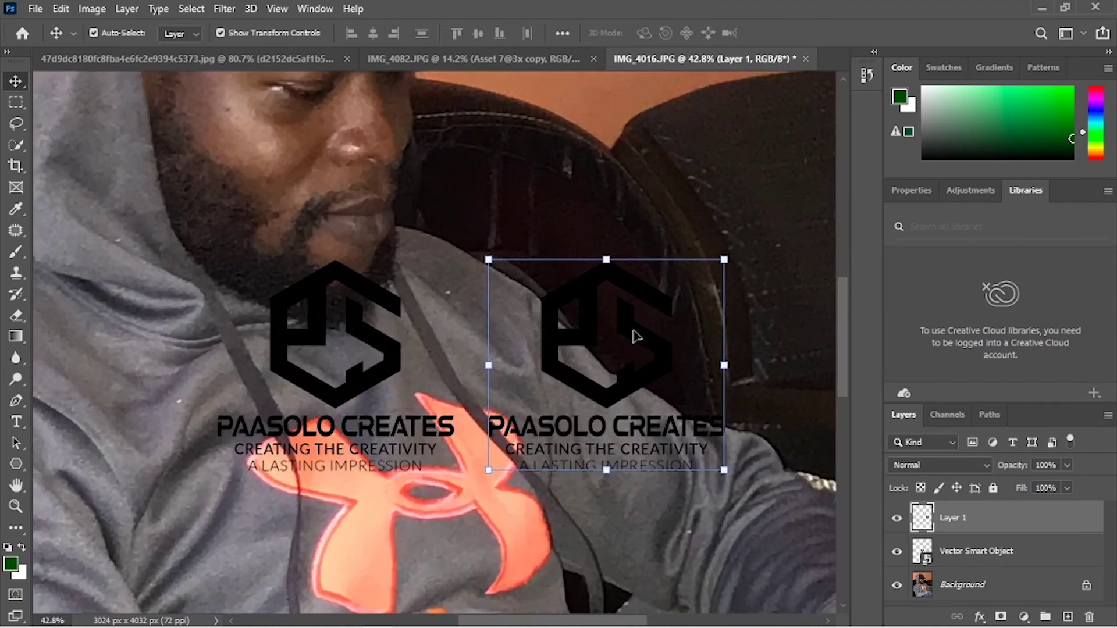
pyautogui.click(357, 320)
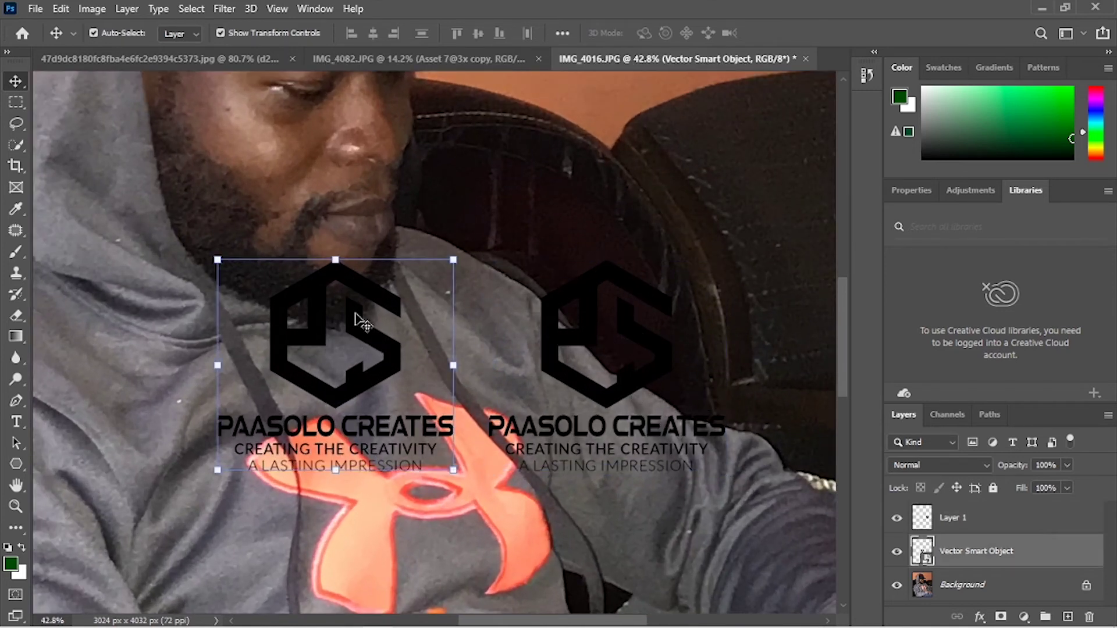
pyautogui.scroll(-2, 532, 308)
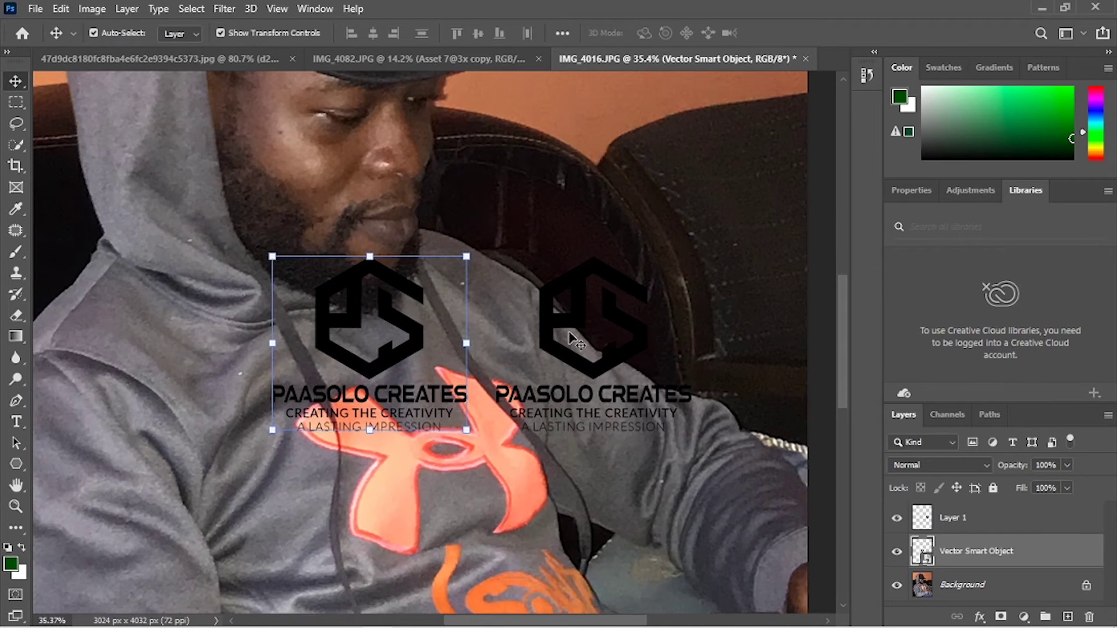
pyautogui.moveTo(559, 323); pyautogui.dragTo(530, 323)
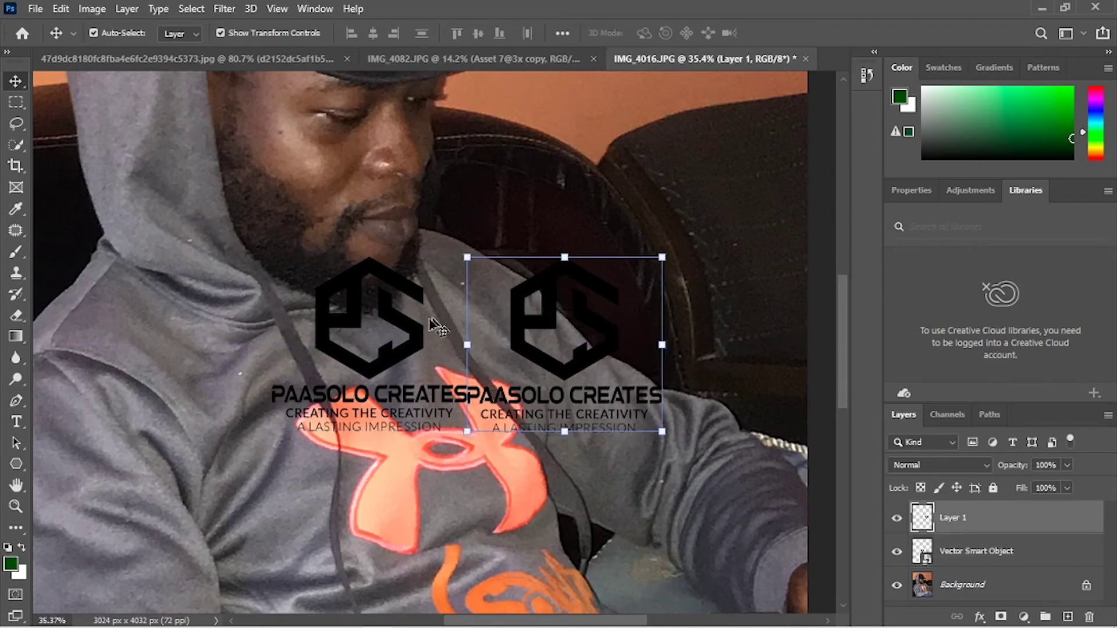
# Step: Select both logo layers and scale them up together to about 427%, roughly centred over the photo
pyautogui.keyDown('shift'); pyautogui.click(417, 338); pyautogui.keyUp('shift')
pyautogui.scroll(-7, 417, 337)
pyautogui.click(673, 312)
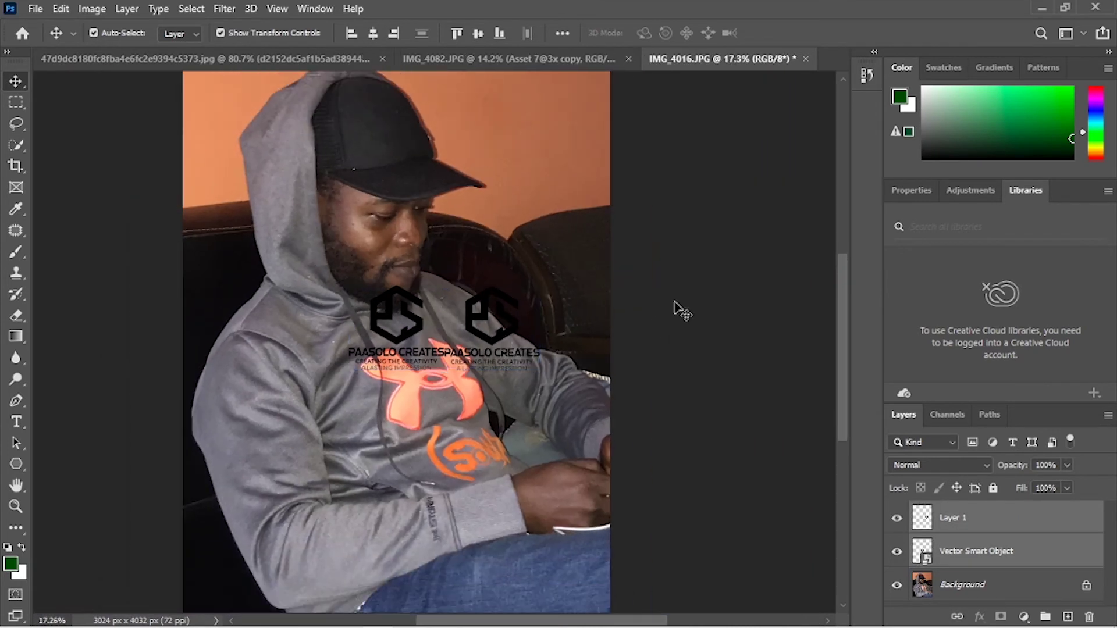
pyautogui.scroll(4, 510, 336)
pyautogui.click(515, 333)
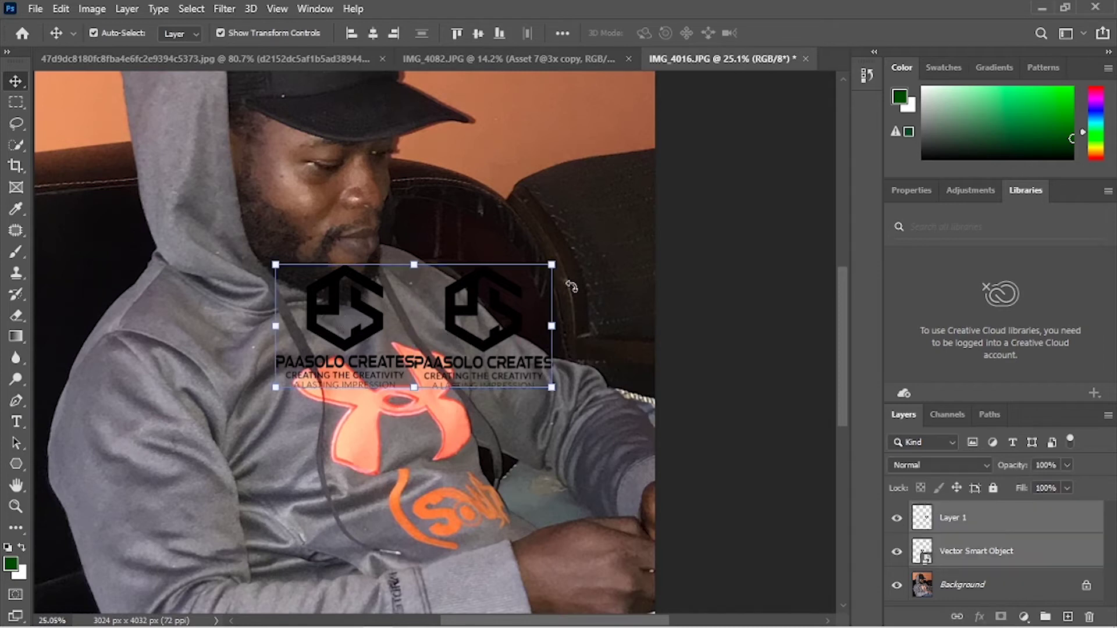
pyautogui.scroll(-4, 391, 318)
pyautogui.moveTo(406, 314); pyautogui.dragTo(209, 134)
pyautogui.moveTo(534, 368); pyautogui.dragTo(732, 498)
pyautogui.moveTo(480, 394); pyautogui.dragTo(503, 388)
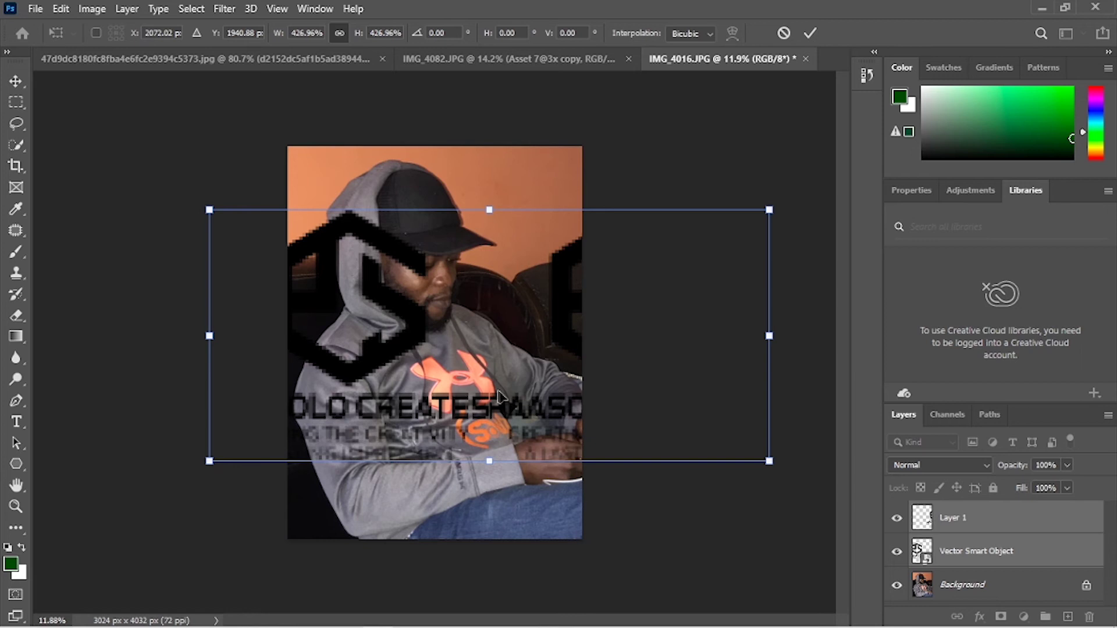
# Step: Enlarge both logos further to 859.80%, commit the transform, and deselect the layers
pyautogui.scroll(-2, 569, 424)
pyautogui.moveTo(641, 414); pyautogui.dragTo(765, 533)
pyautogui.moveTo(295, 260); pyautogui.dragTo(81, 119)
pyautogui.press('Escape')
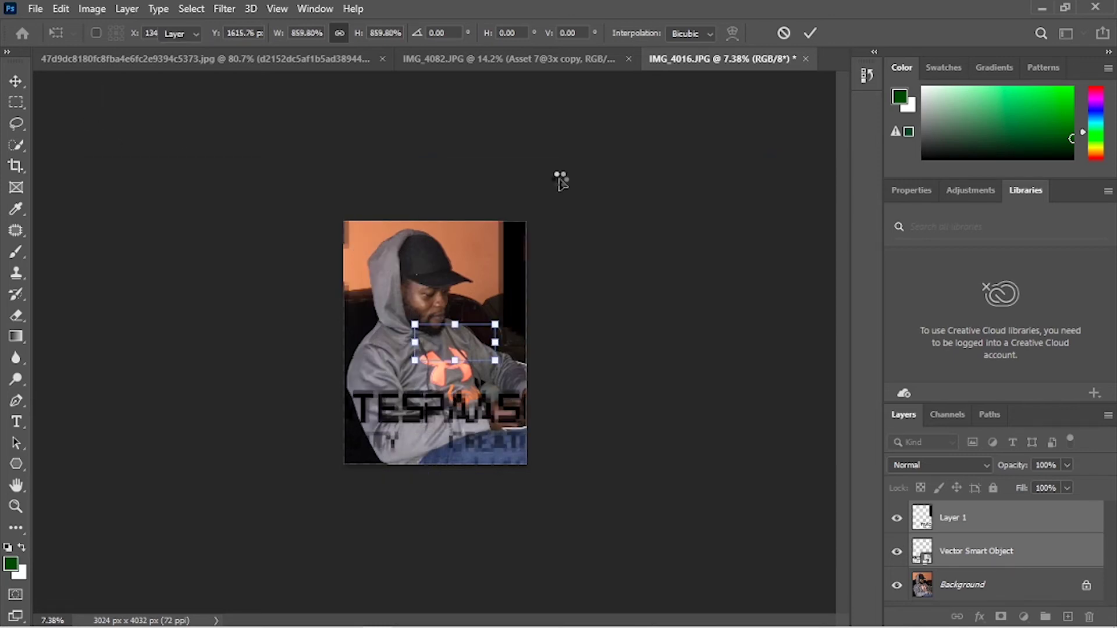
pyautogui.scroll(-2, 511, 256)
pyautogui.click(553, 165)
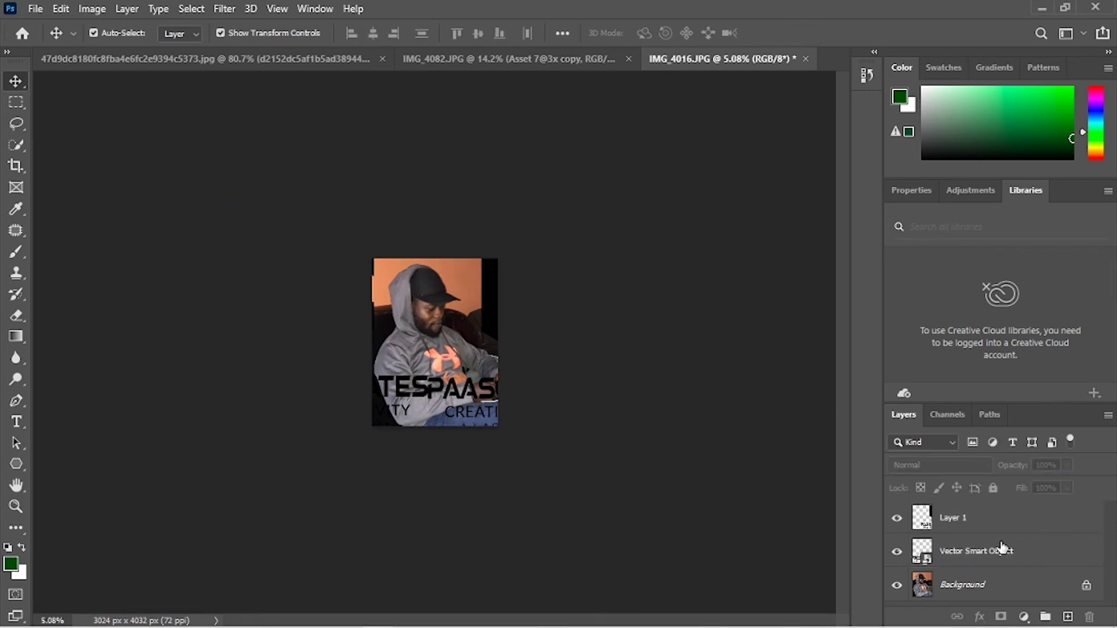
# Step: Move the enlarged smart object logo right and down, and the pixel logo on Layer 1 slightly left and down
pyautogui.click(931, 550)
pyautogui.moveTo(280, 314); pyautogui.dragTo(353, 343)
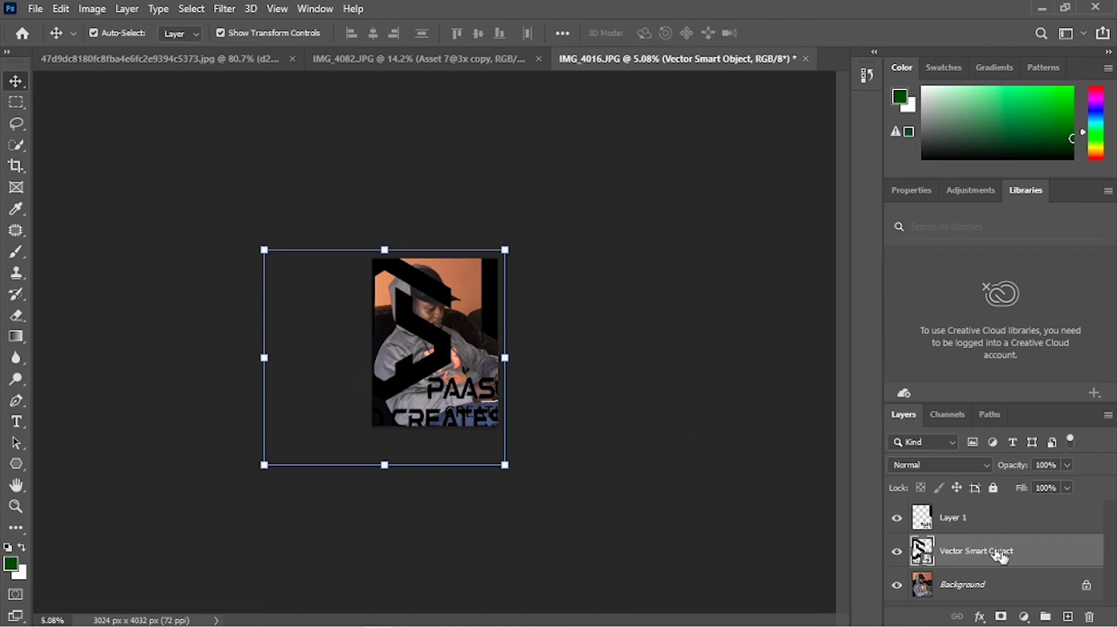
pyautogui.click(1021, 524)
pyautogui.moveTo(607, 329); pyautogui.dragTo(589, 367)
# Step: Examine and compare the edges of the enlarged smart object logo and the pixel logo up close
pyautogui.scroll(7, 504, 362)
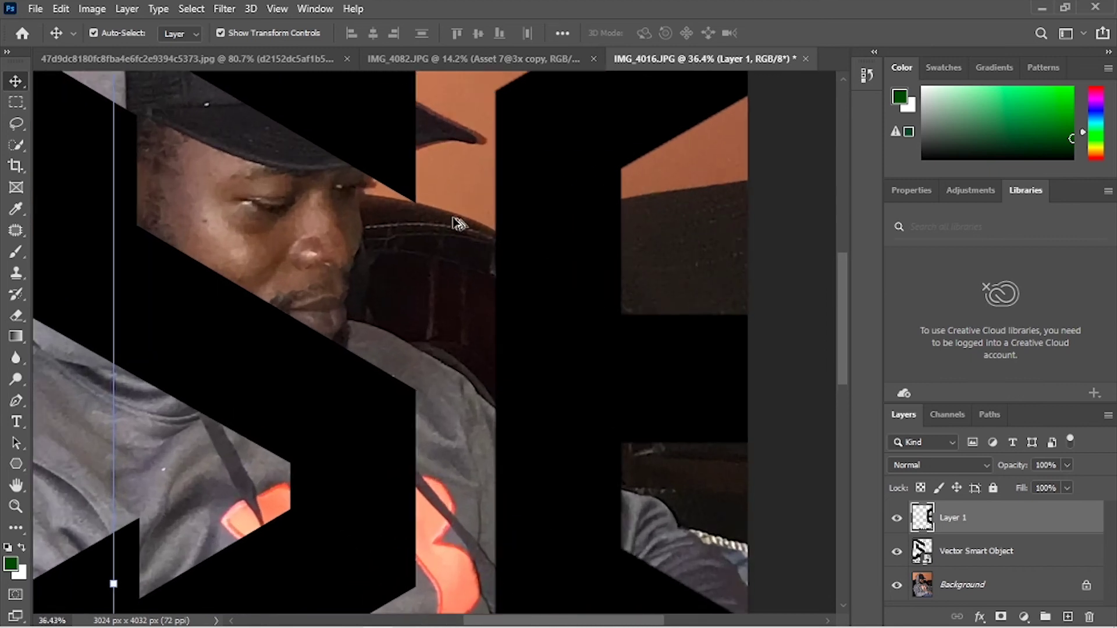
pyautogui.scroll(4, 459, 223)
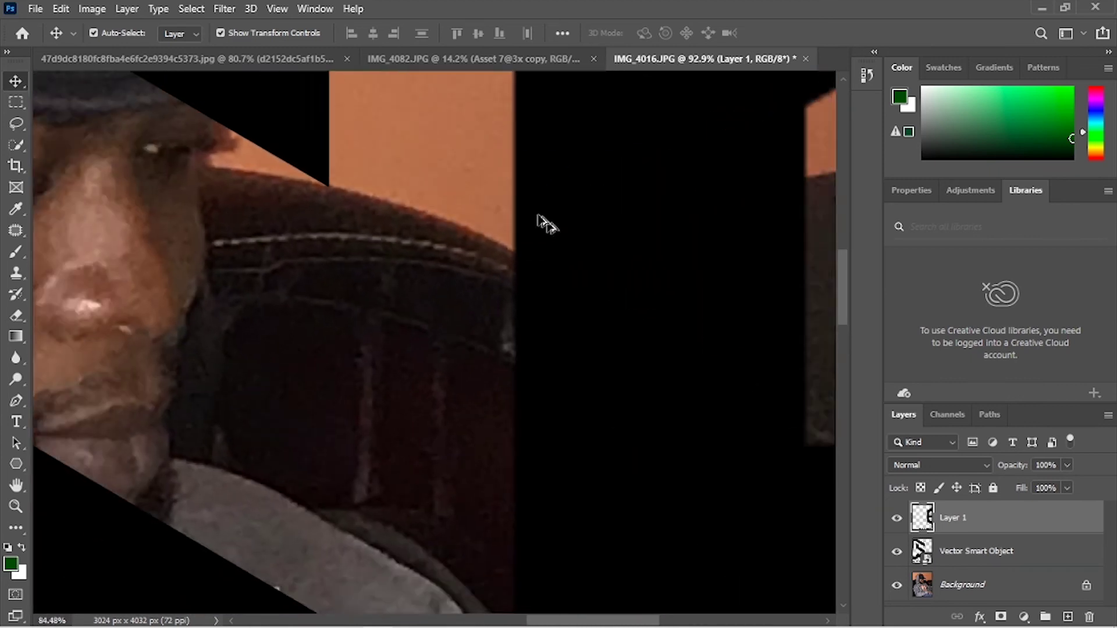
pyautogui.scroll(-3, 780, 277)
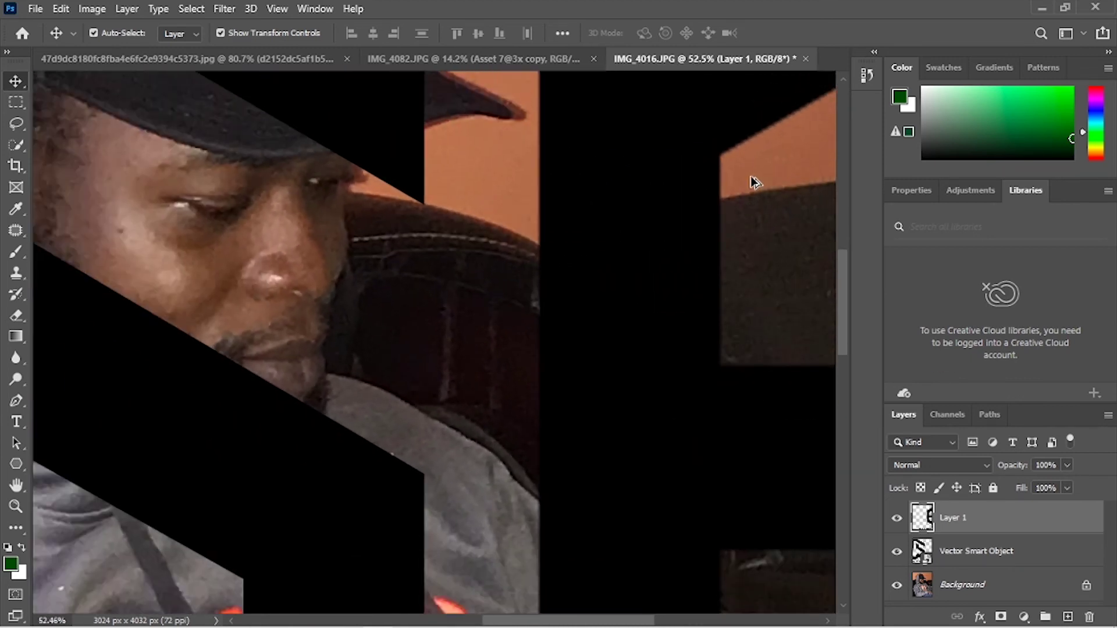
pyautogui.scroll(1, 753, 181)
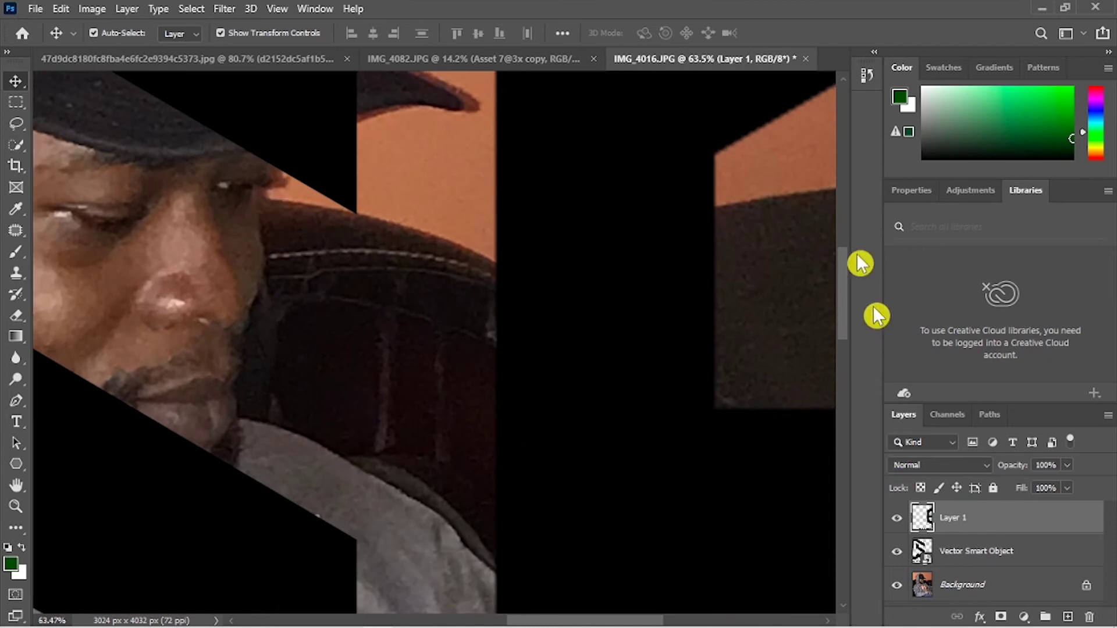
pyautogui.scroll(2, 753, 177)
pyautogui.scroll(2, 365, 216)
pyautogui.scroll(-5, 361, 175)
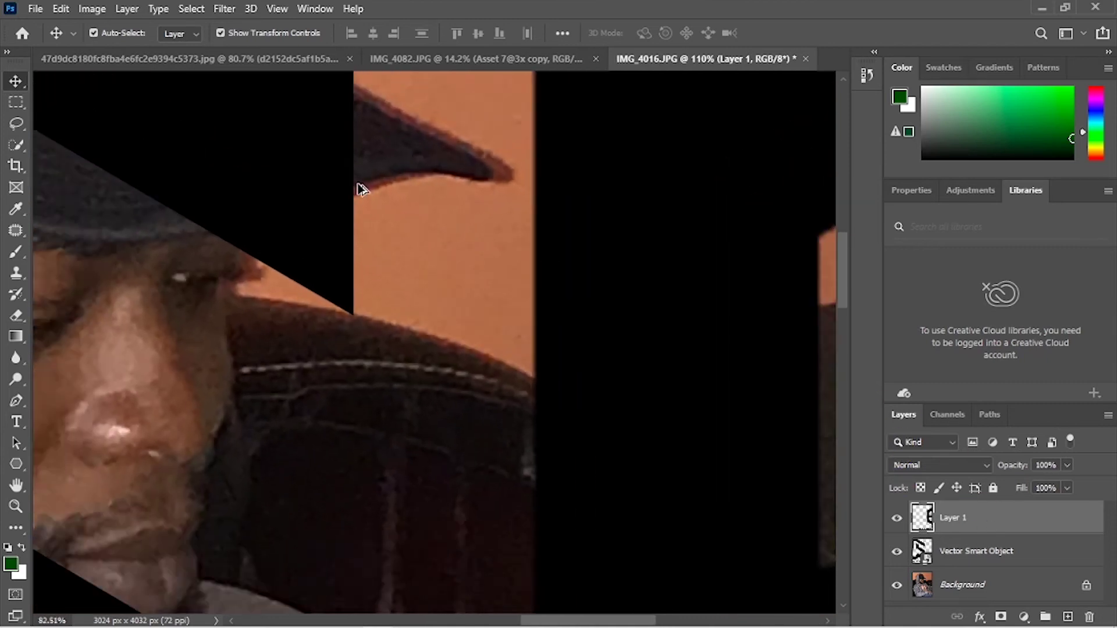
pyautogui.scroll(2, 357, 317)
pyautogui.scroll(-3, 380, 392)
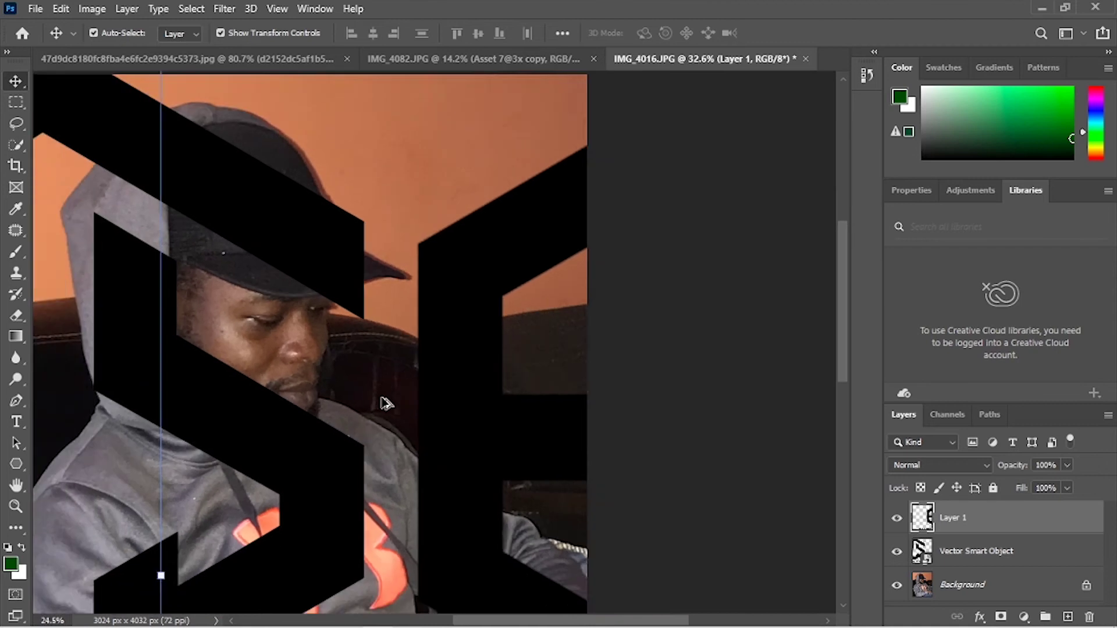
pyautogui.scroll(-2, 604, 300)
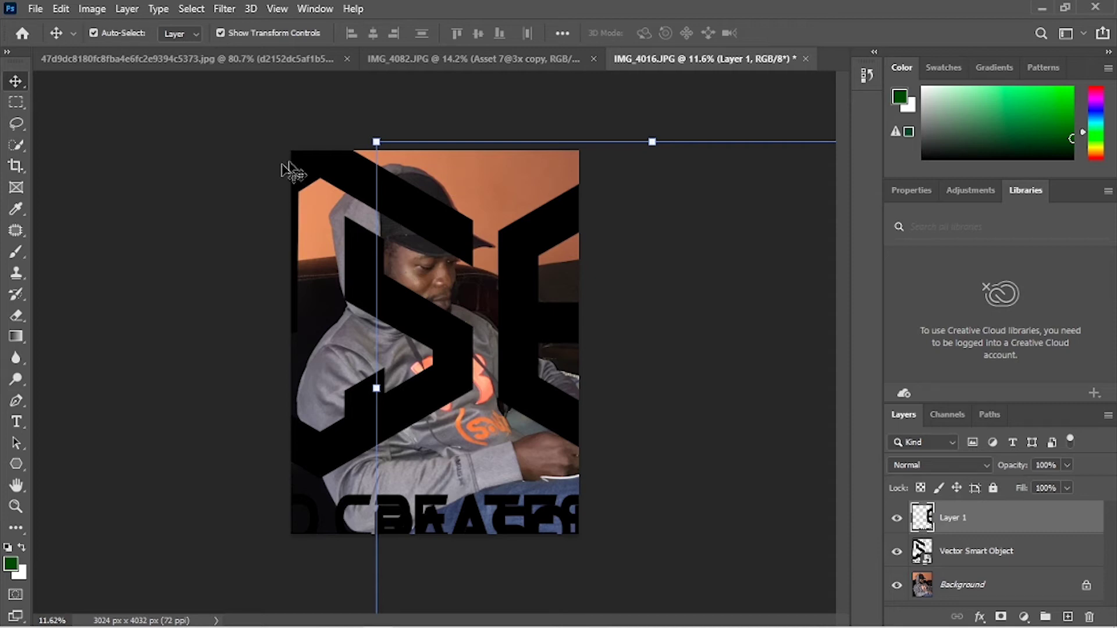
# Step: Move the smart object logo right and down so it overlaps the edge of the pixel logo
pyautogui.moveTo(299, 169); pyautogui.dragTo(373, 203)
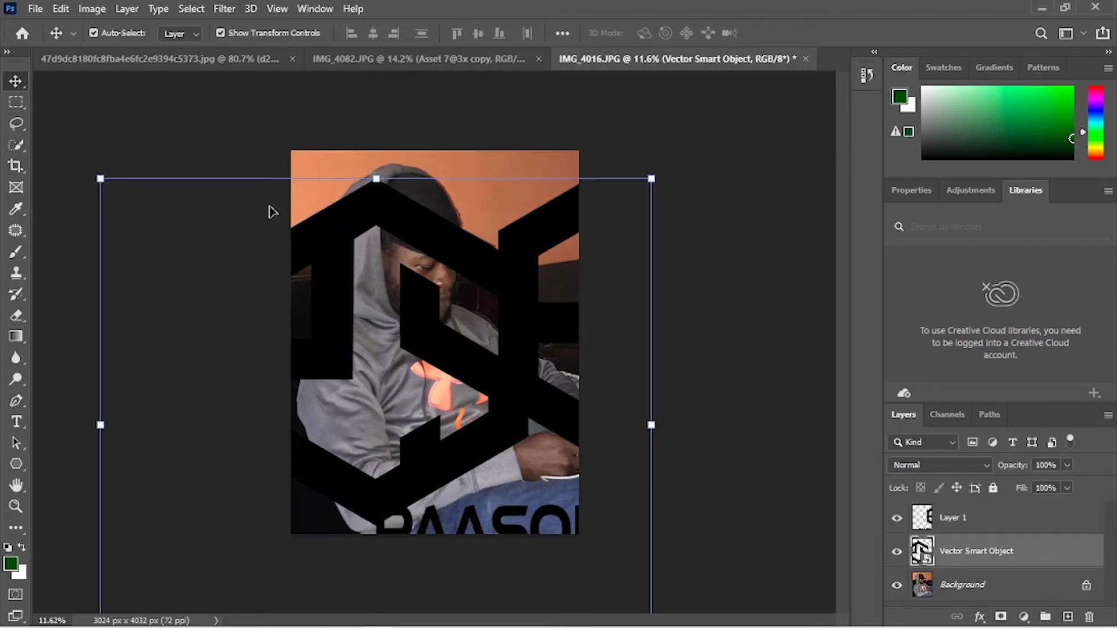
# Step: Try to retouch the Vector Smart Object layer with the Spot Healing Brush, decline rasterizing it, and return to the Move tool
pyautogui.click(19, 214)
pyautogui.click(17, 230)
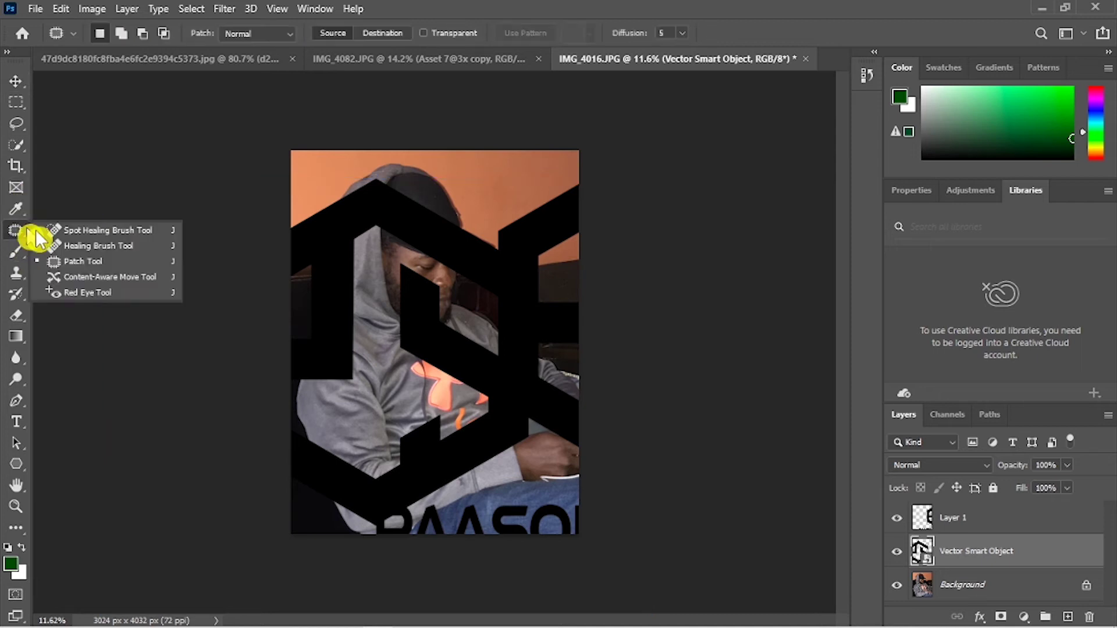
pyautogui.click(108, 230)
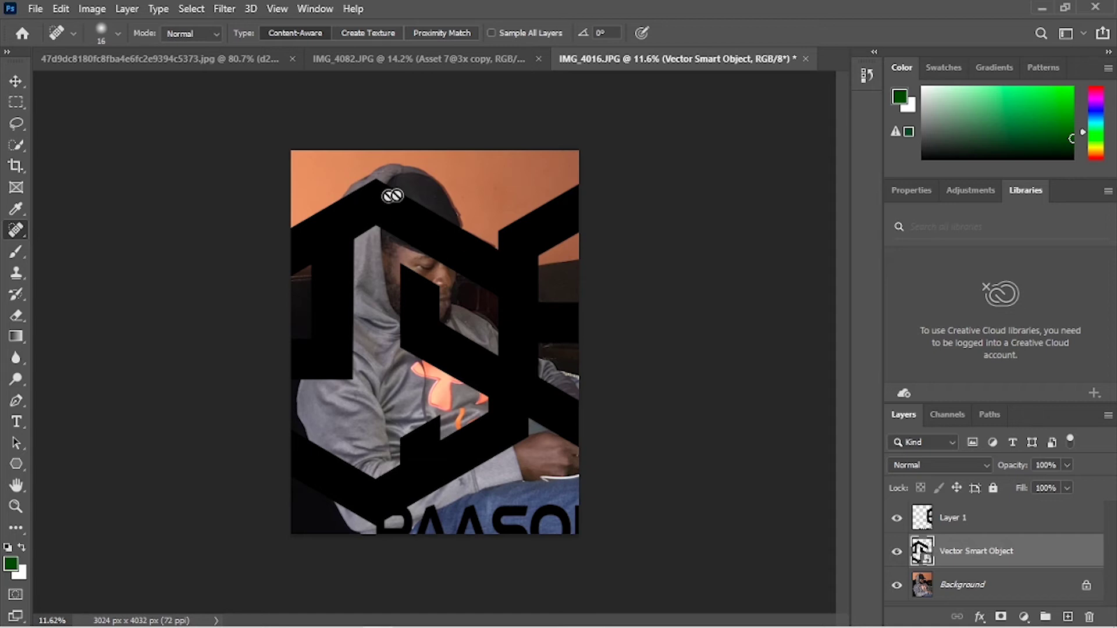
pyautogui.click(419, 226)
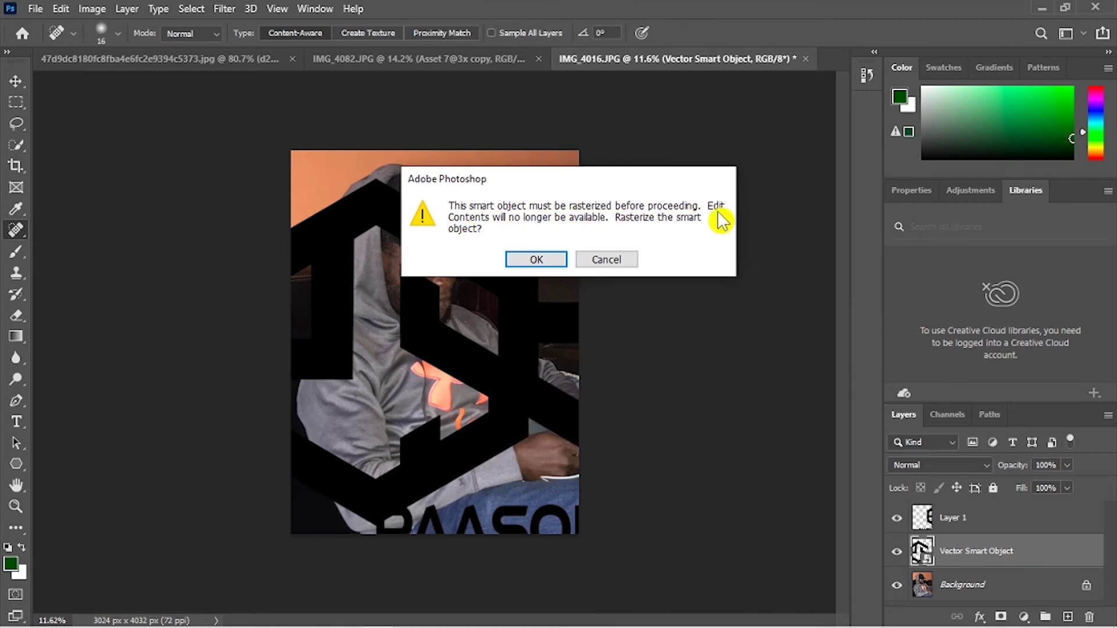
pyautogui.click(537, 260)
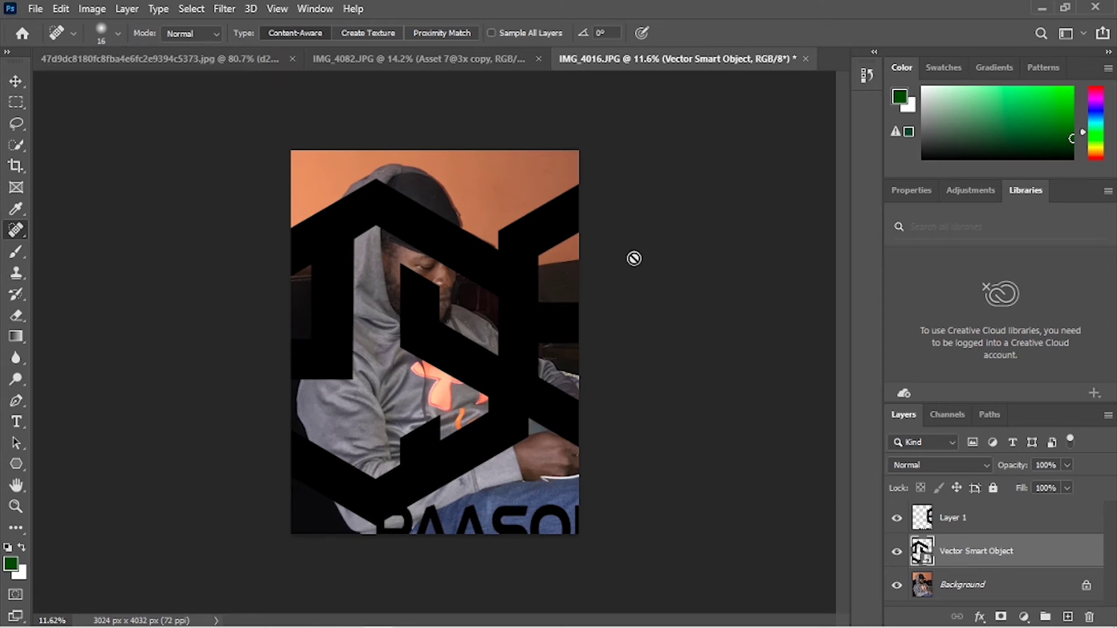
pyautogui.click(16, 81)
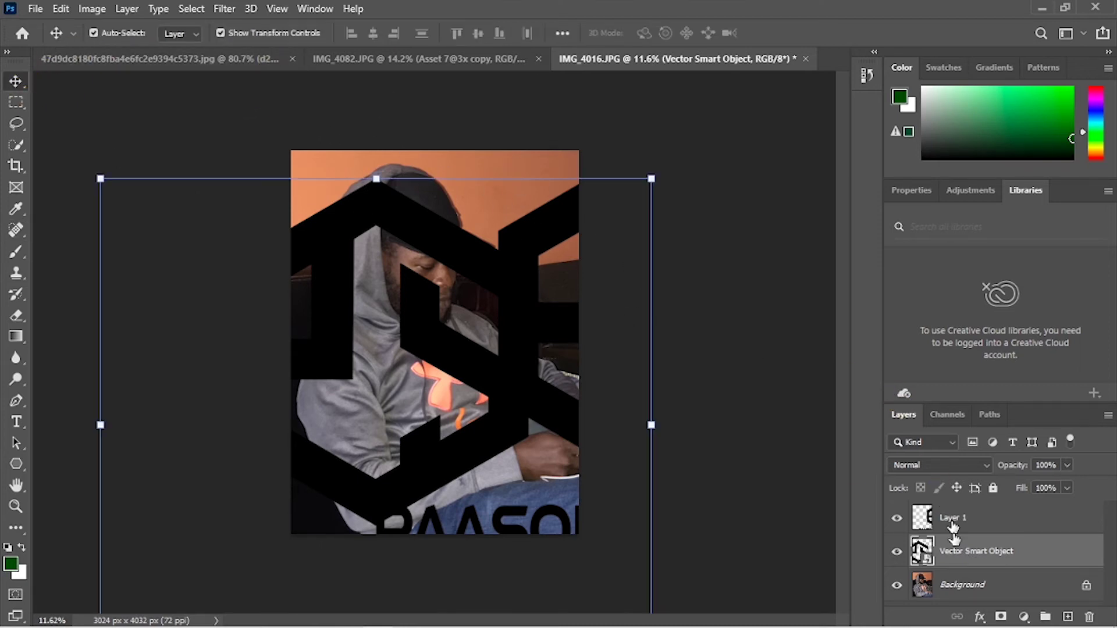
# Step: Check which Blur filters are available for the Vector Smart Object layer
pyautogui.click(227, 12)
pyautogui.moveTo(276, 219)
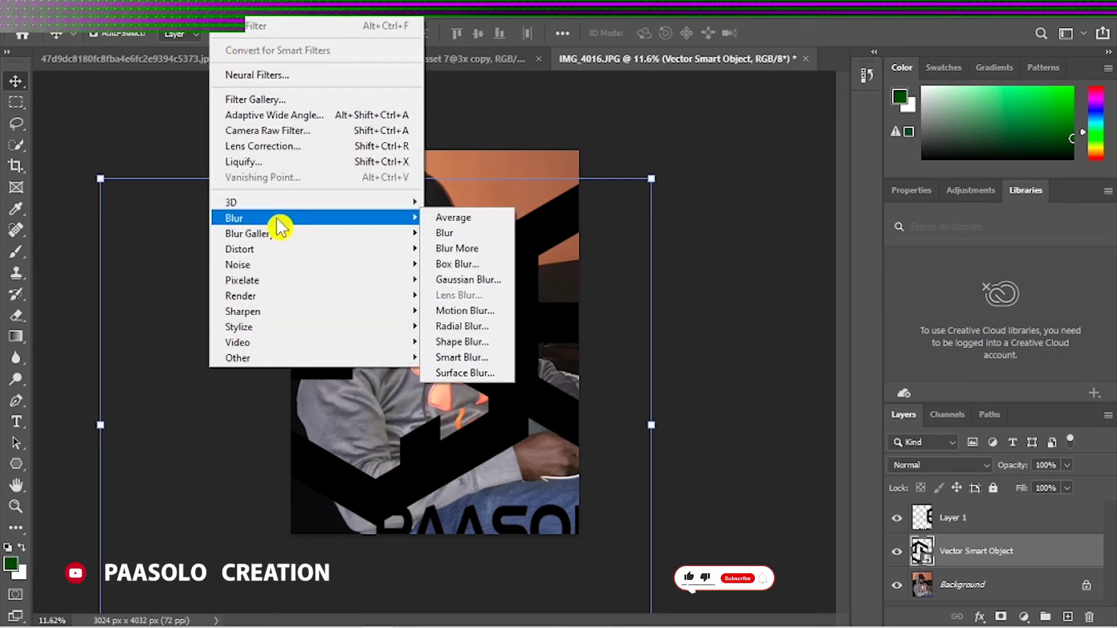
pyautogui.click(200, 9)
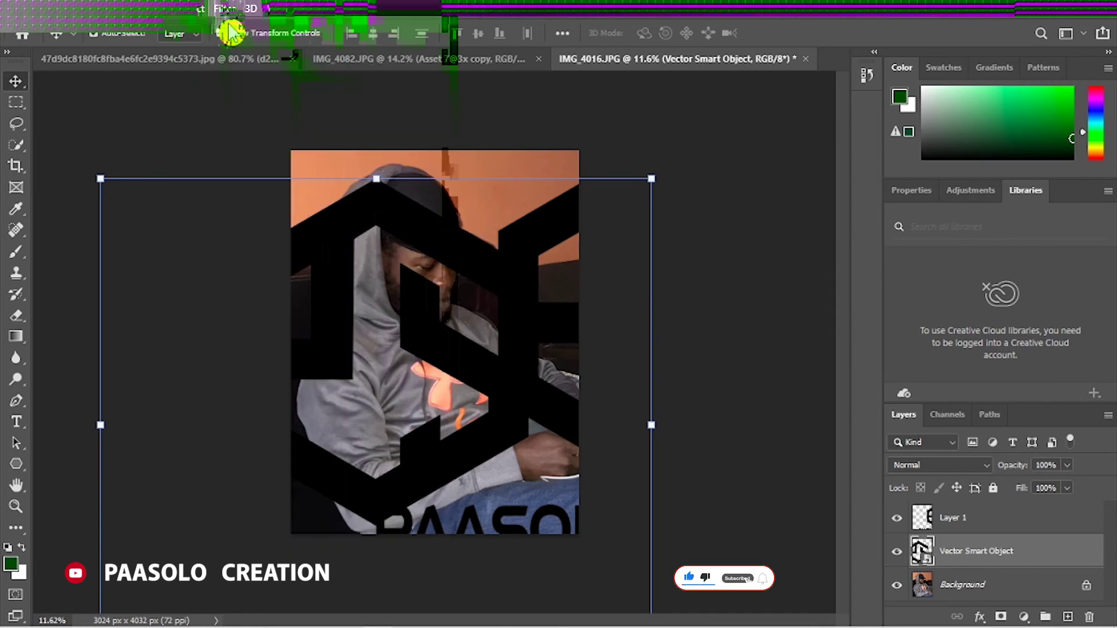
pyautogui.click(224, 9)
pyautogui.moveTo(270, 221)
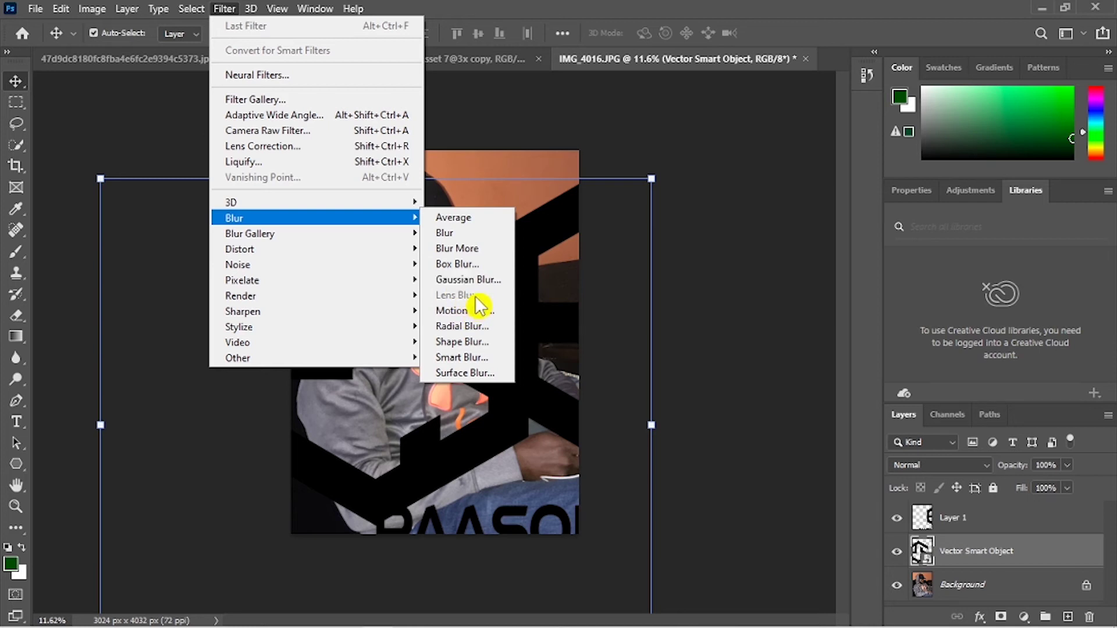
# Step: Check which Blur filters are available for the pixel logo on Layer 1, and deselect the layer
pyautogui.click(970, 517)
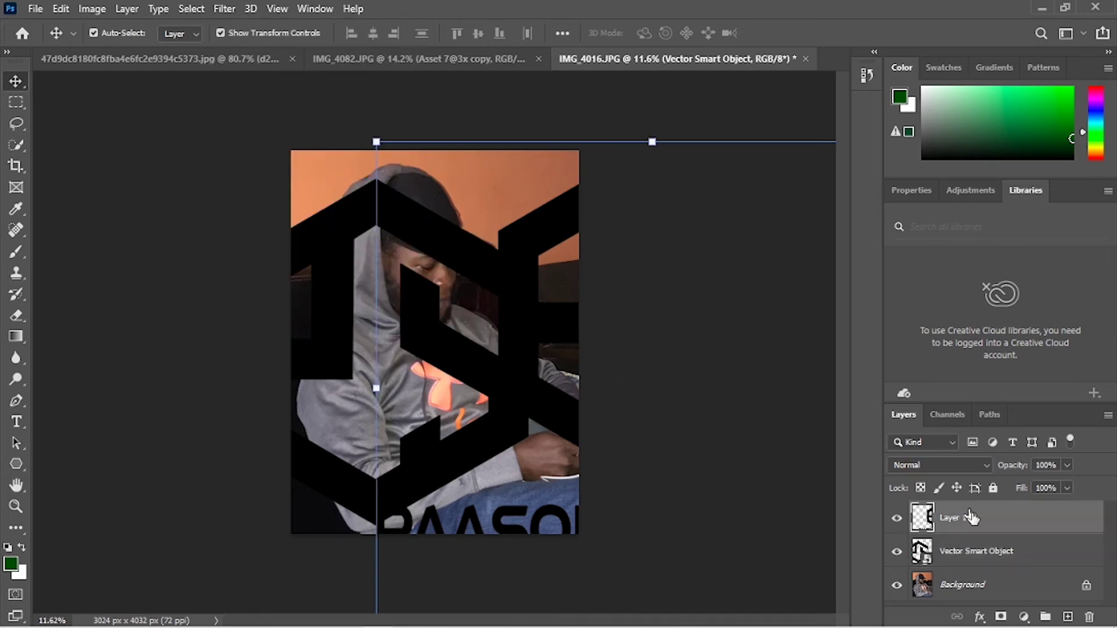
pyautogui.click(227, 9)
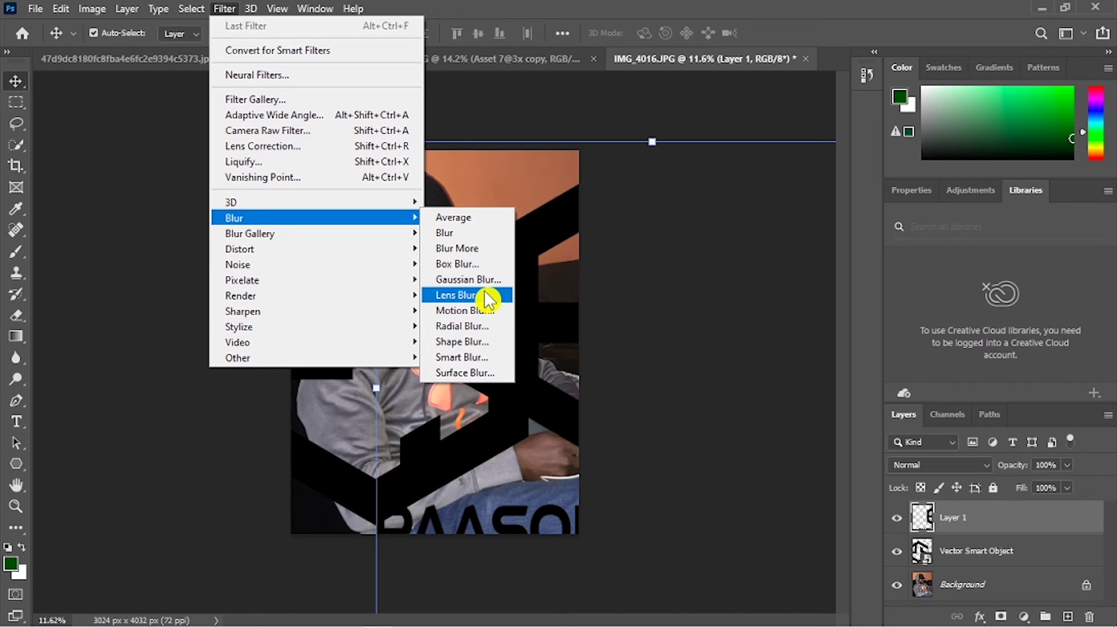
pyautogui.click(613, 217)
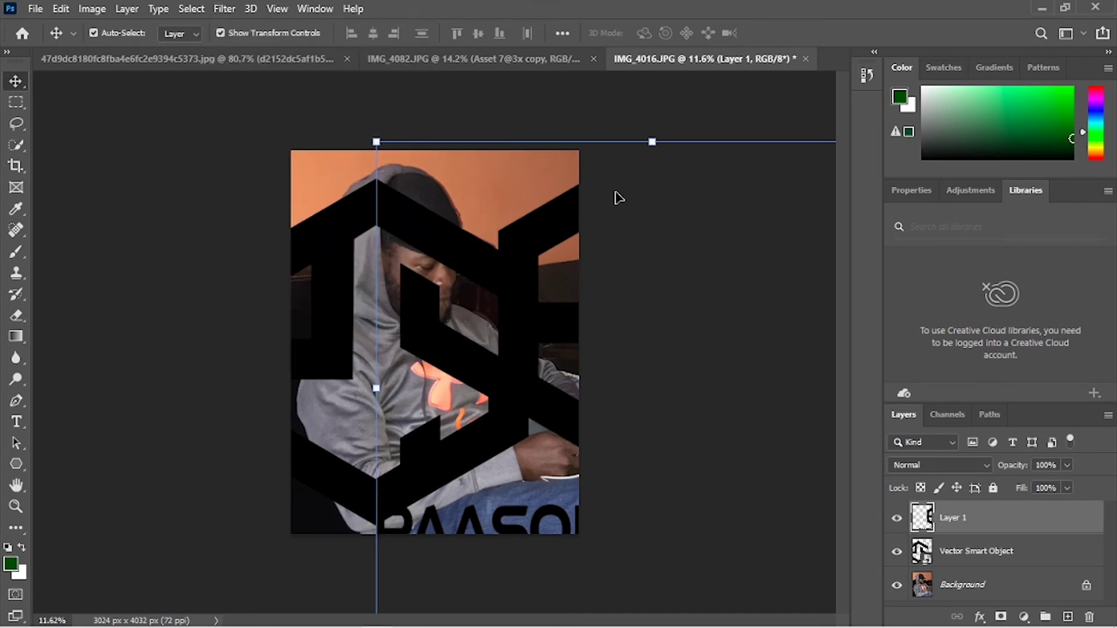
pyautogui.click(853, 411)
pyautogui.click(643, 98)
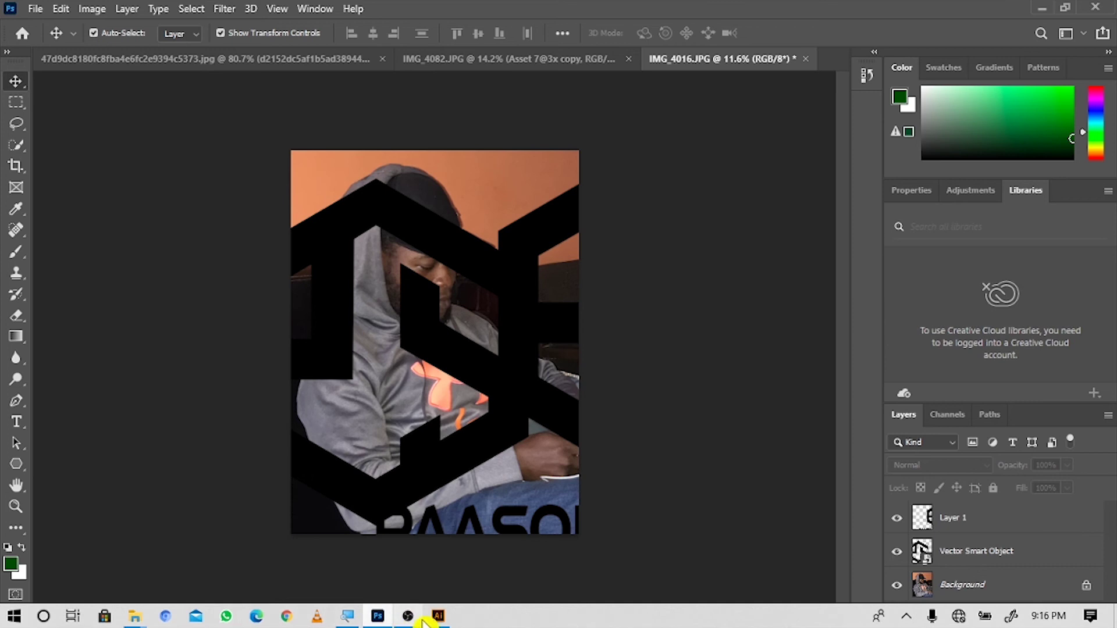
# Step: Open the Vector Smart Object's contents in Illustrator and compare them with the original paasolo creates.ai document
pyautogui.click(937, 558)
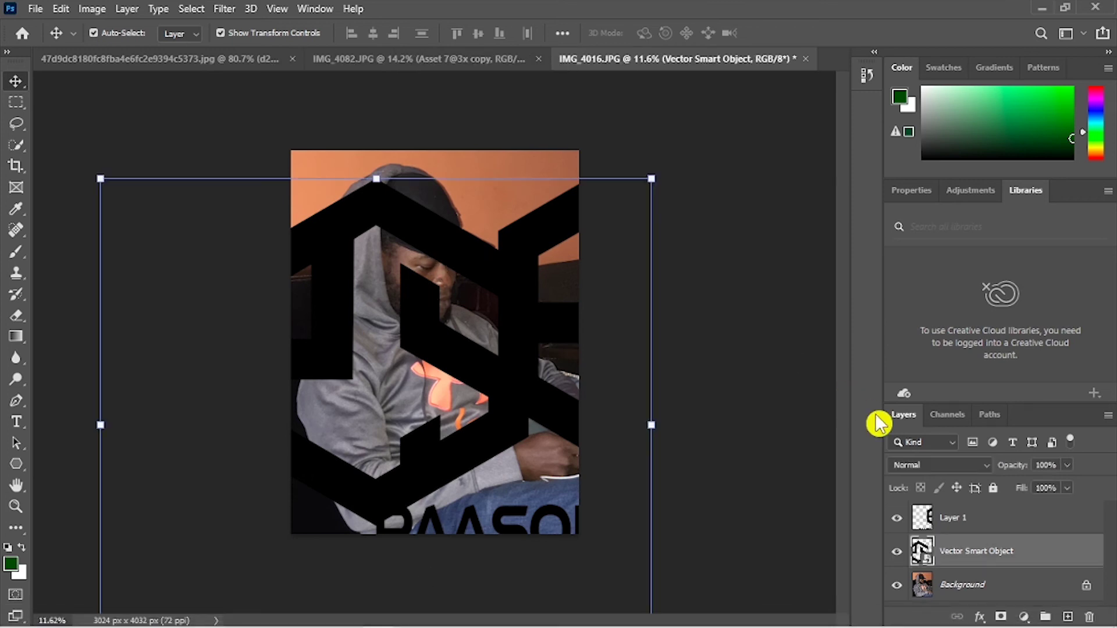
pyautogui.doubleClick(924, 553)
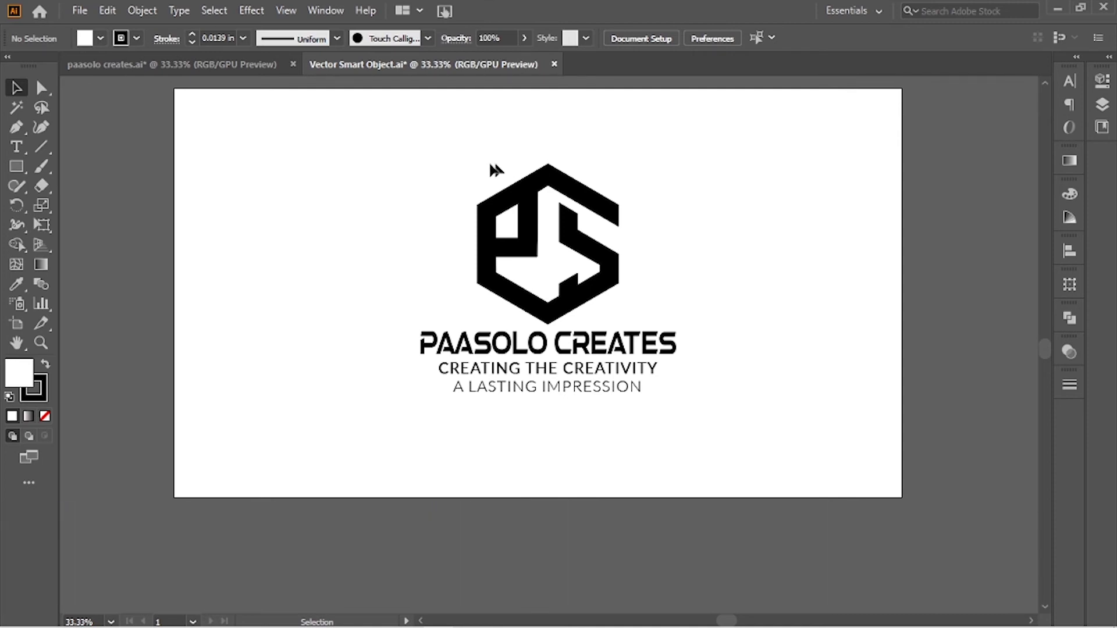
pyautogui.click(235, 65)
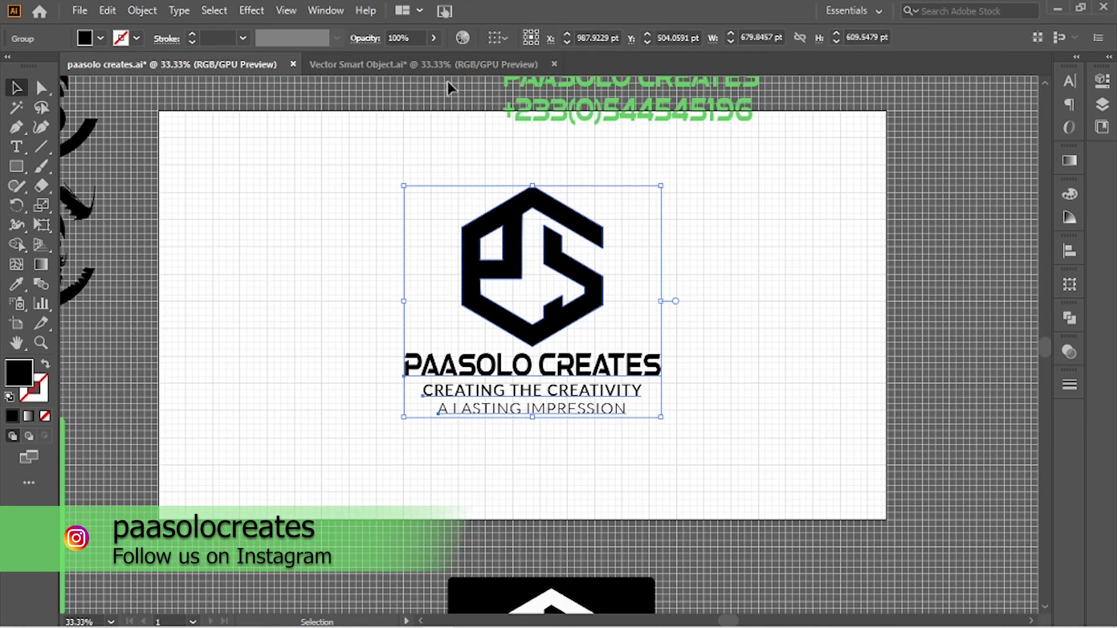
pyautogui.click(427, 65)
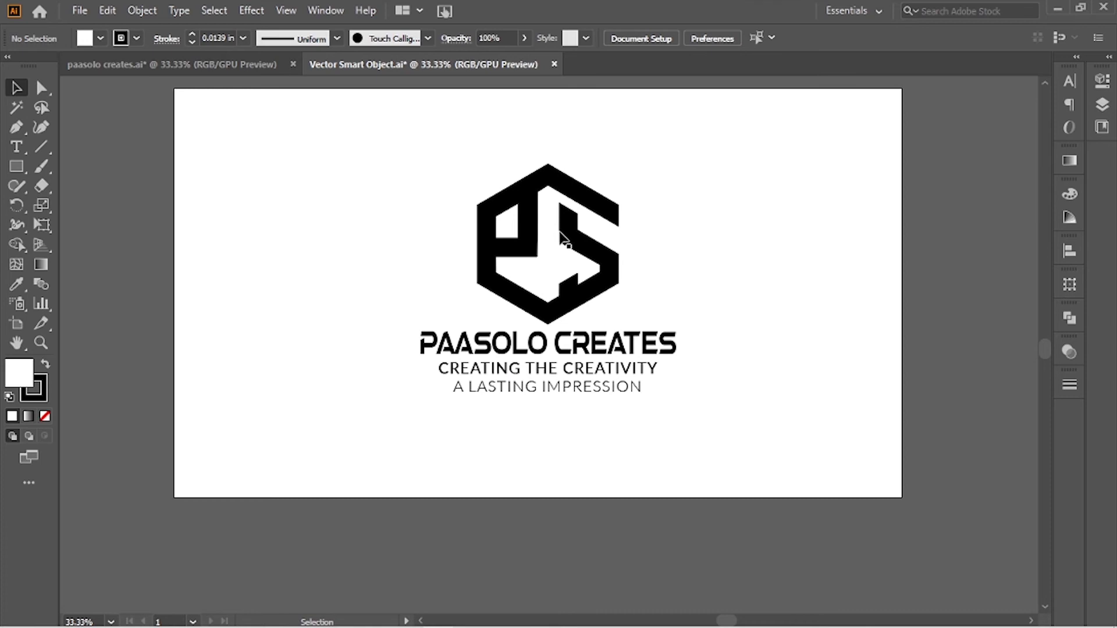
# Step: Ungroup the logo in Vector Smart Object.ai and delete the brand name and tagline text below the hexagon
pyautogui.click(564, 196)
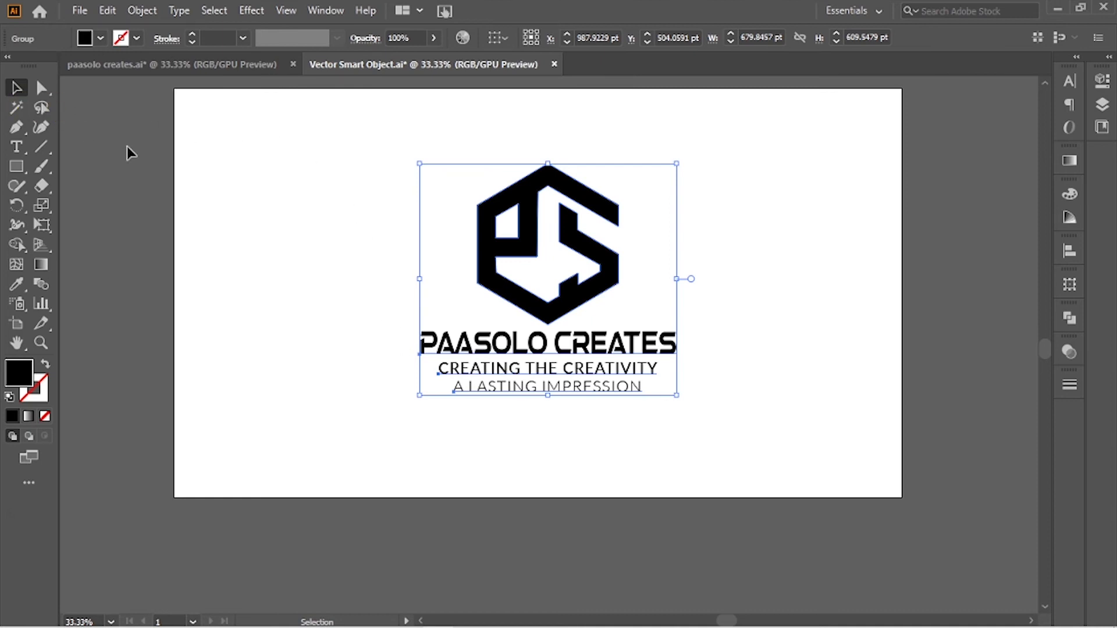
pyautogui.click(56, 88)
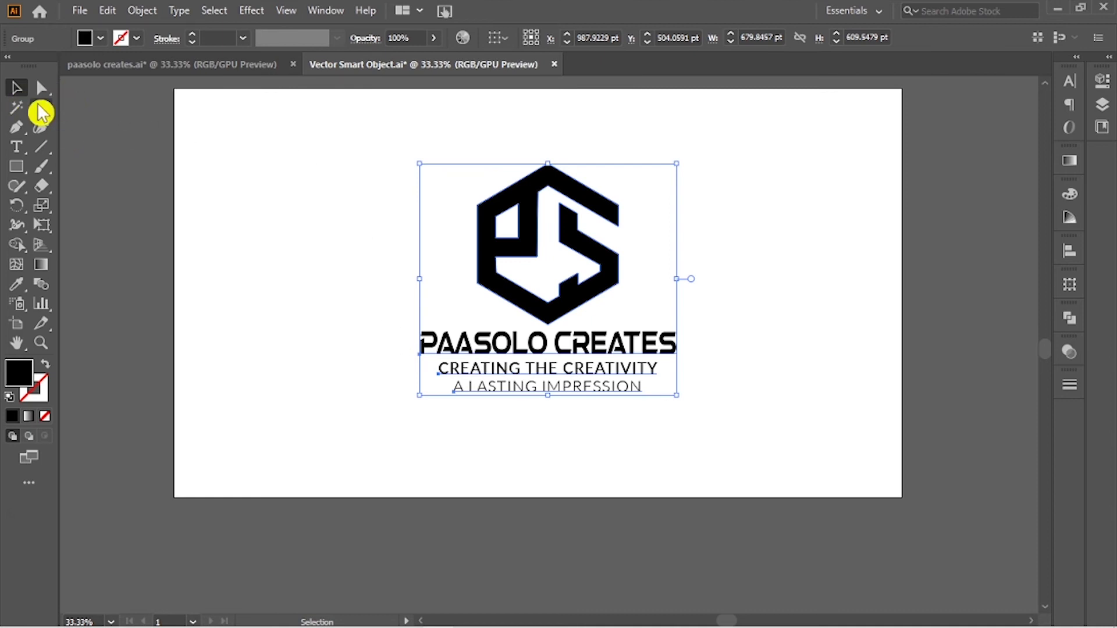
pyautogui.rightClick(544, 314)
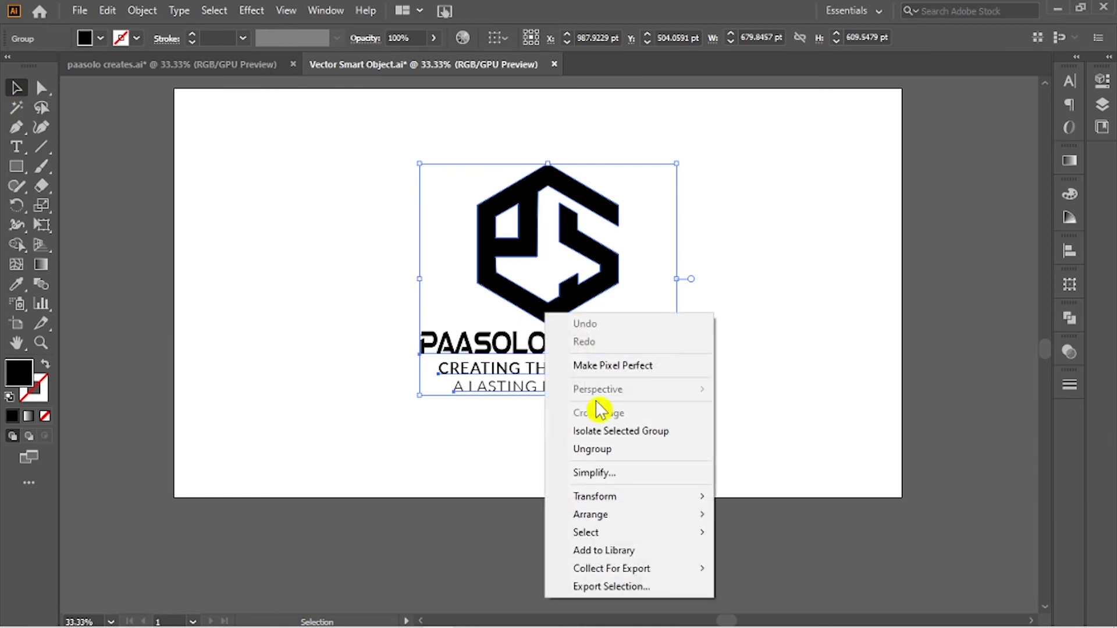
pyautogui.click(623, 470)
pyautogui.click(596, 431)
pyautogui.click(477, 349)
pyautogui.press('Delete')
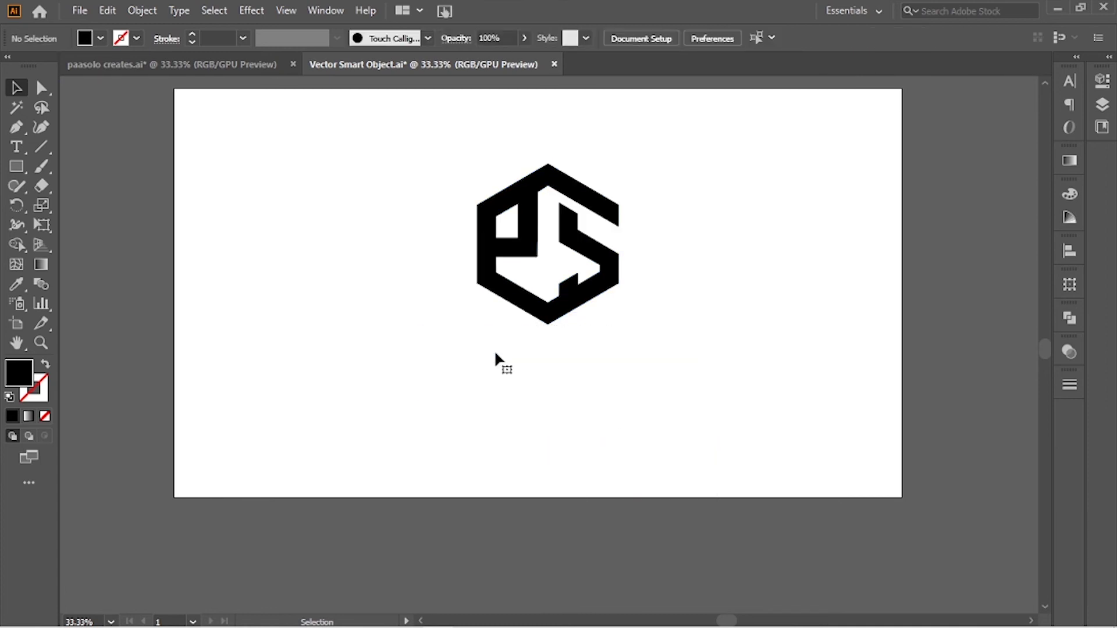
# Step: Pull the hexagon's upper-left anchor point outward and down to form a long pointed spike, using Direct Selection
pyautogui.click(35, 90)
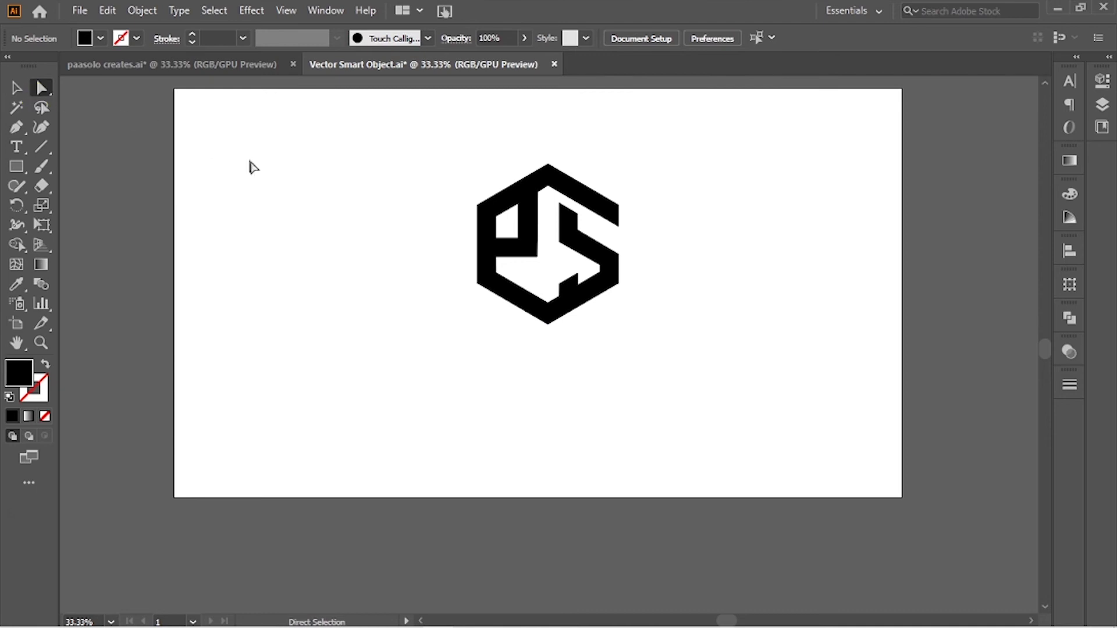
pyautogui.click(482, 212)
pyautogui.click(479, 206)
pyautogui.moveTo(481, 213); pyautogui.dragTo(373, 302)
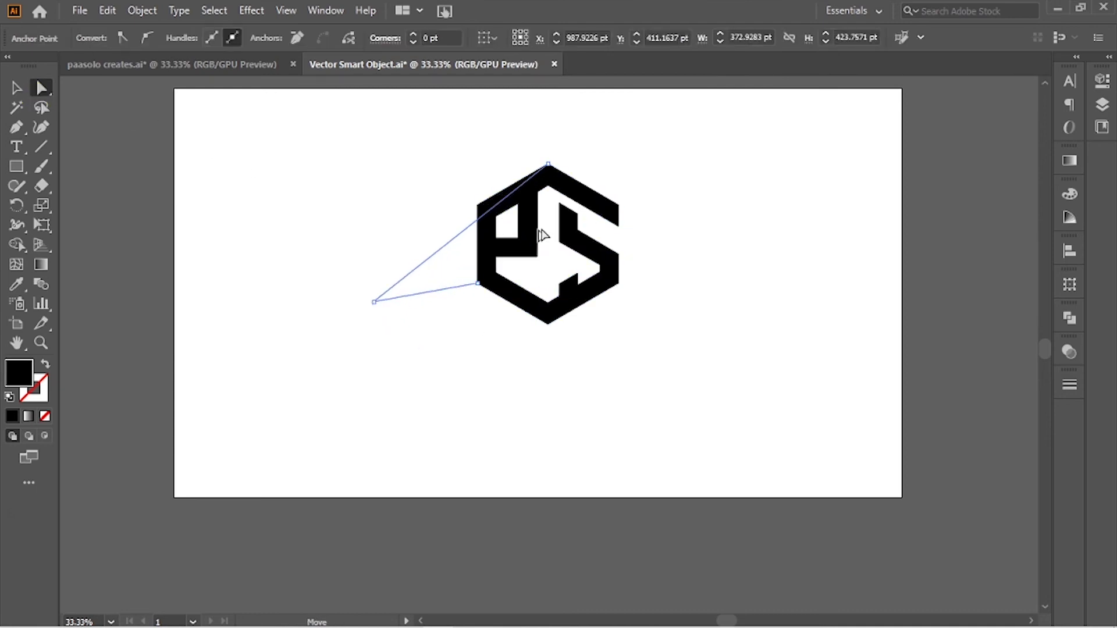
pyautogui.click(16, 84)
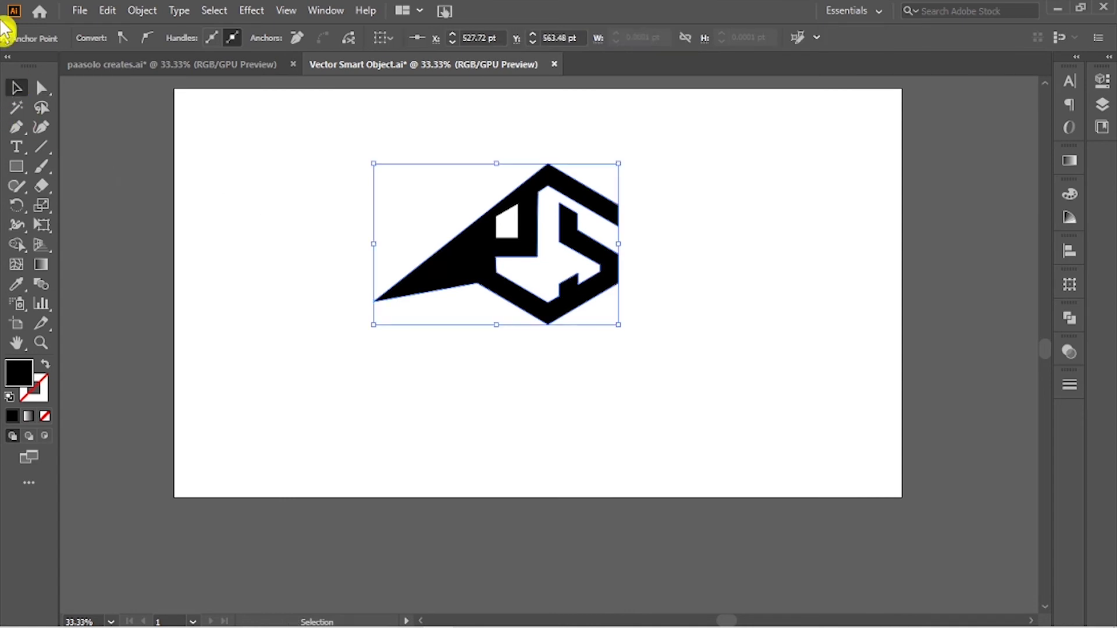
# Step: Save the edited Vector Smart Object.ai and switch back to Photoshop to update the smart object
pyautogui.click(79, 10)
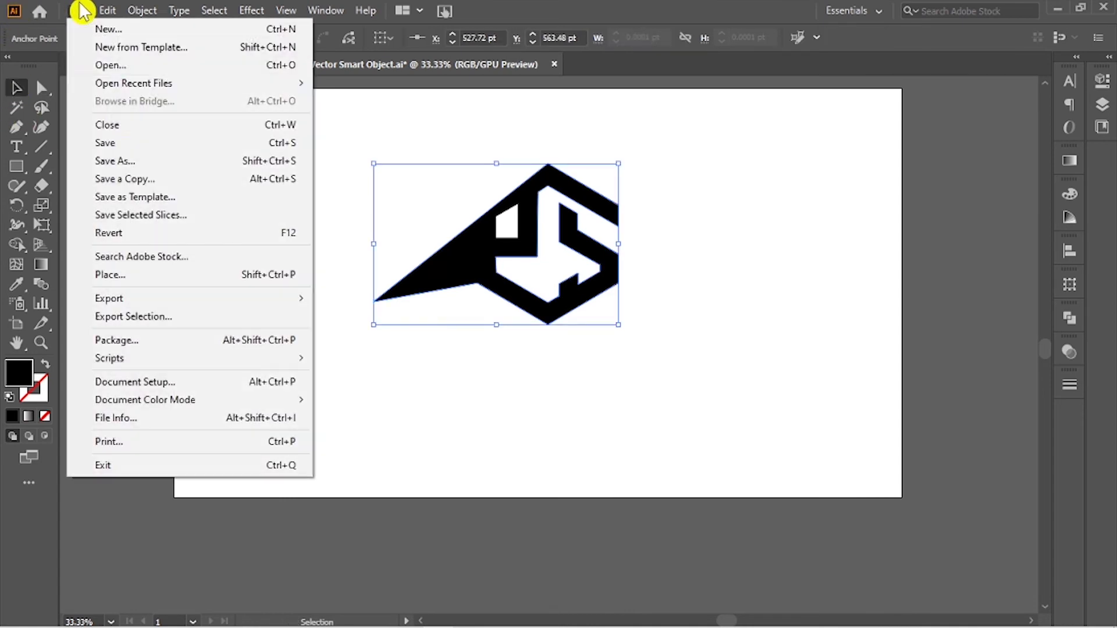
pyautogui.click(149, 144)
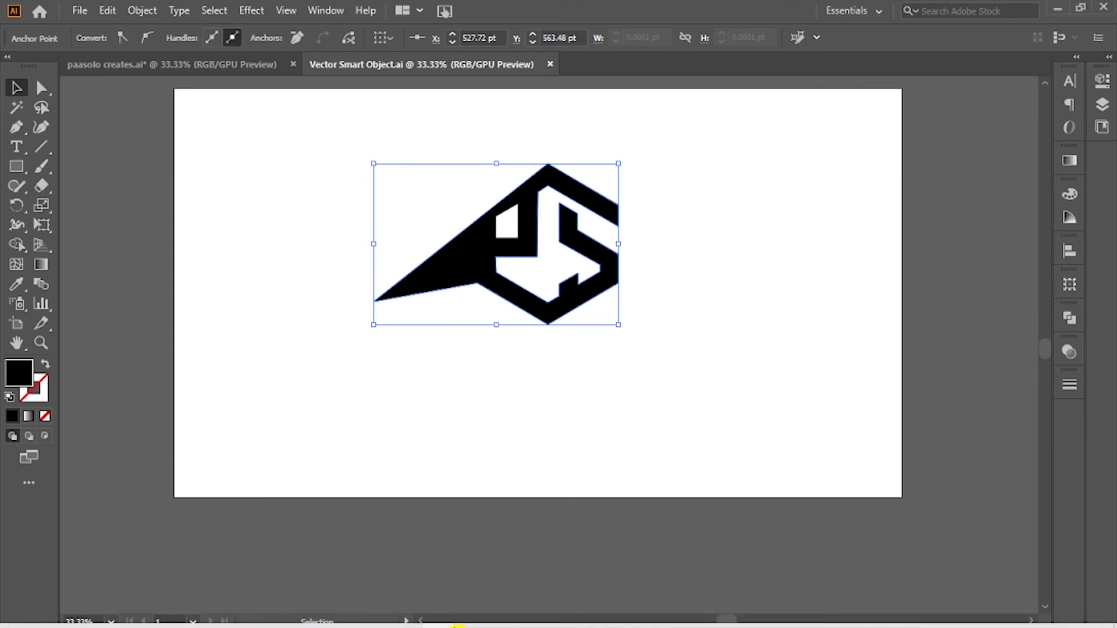
pyautogui.click(377, 616)
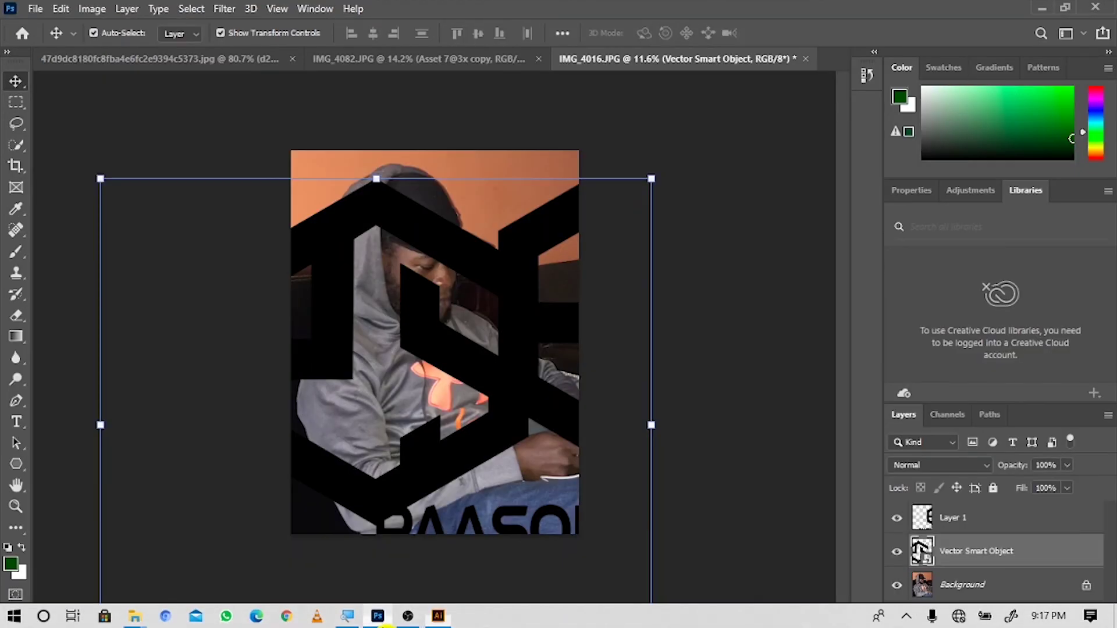
# Step: Scale the edited smart object logo down, position it over the man's head, and commit the transform
pyautogui.hotkey('ctrl', '-')
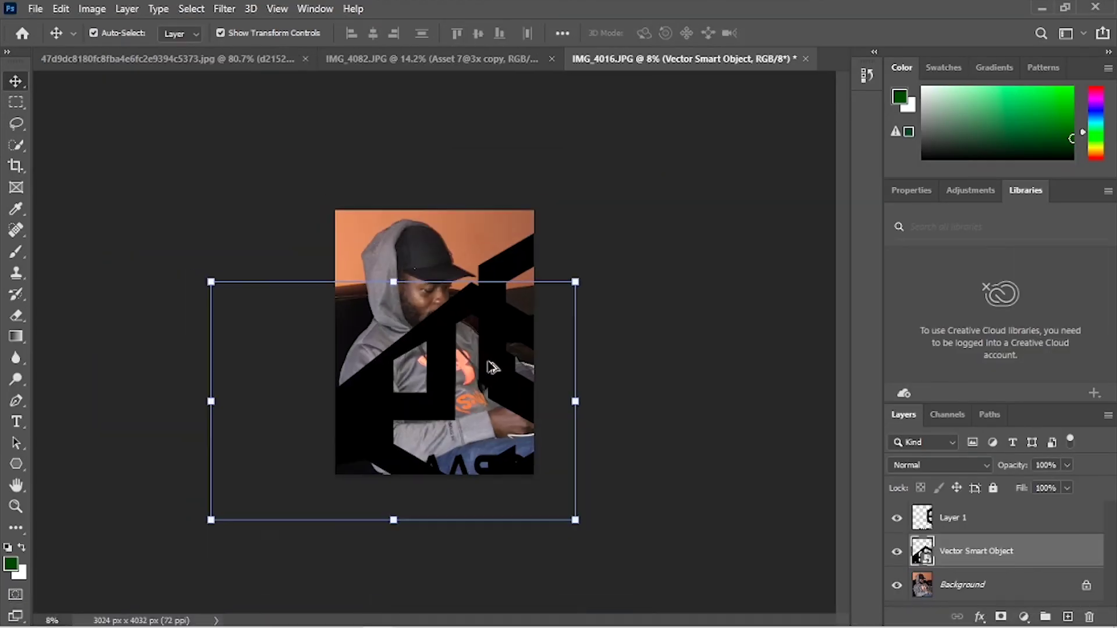
pyautogui.moveTo(418, 420); pyautogui.dragTo(473, 309)
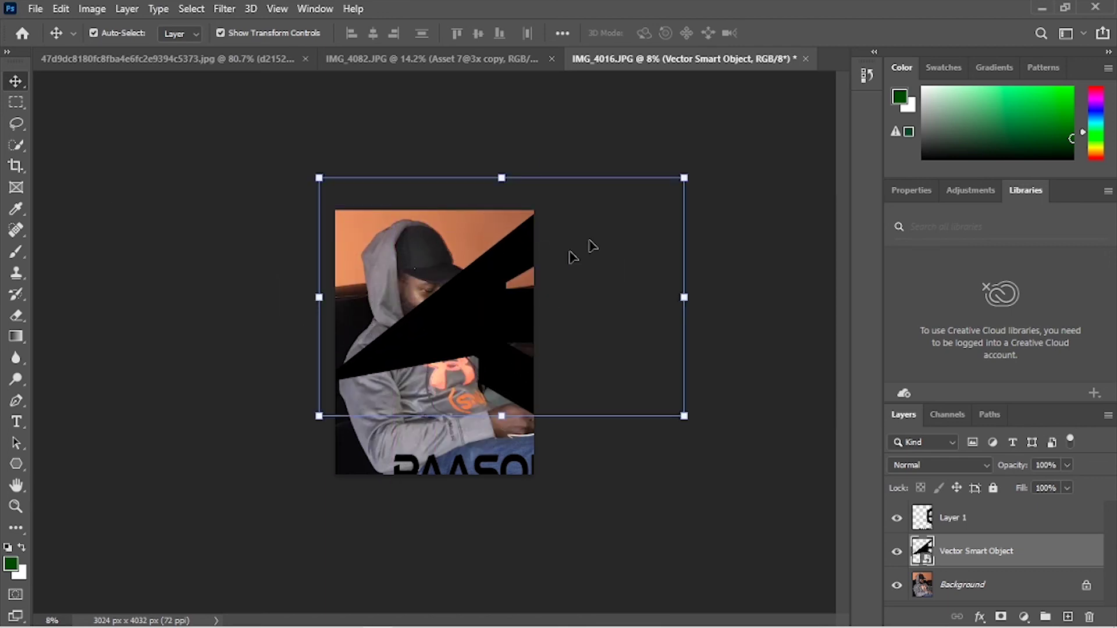
pyautogui.moveTo(687, 175); pyautogui.dragTo(444, 337)
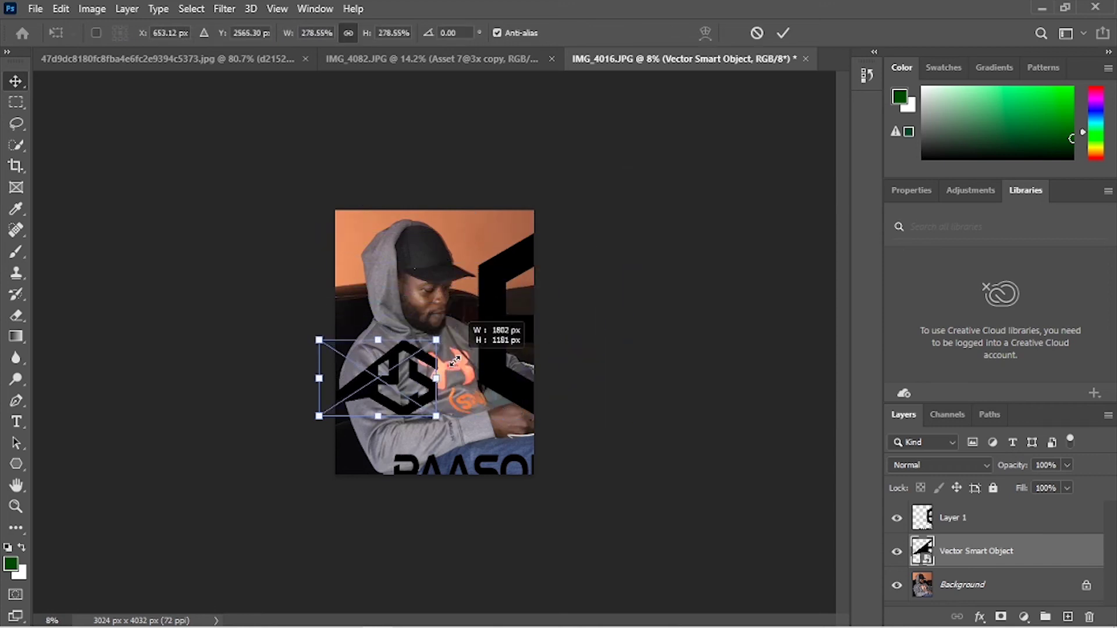
pyautogui.moveTo(380, 398); pyautogui.dragTo(422, 300)
pyautogui.press('Return')
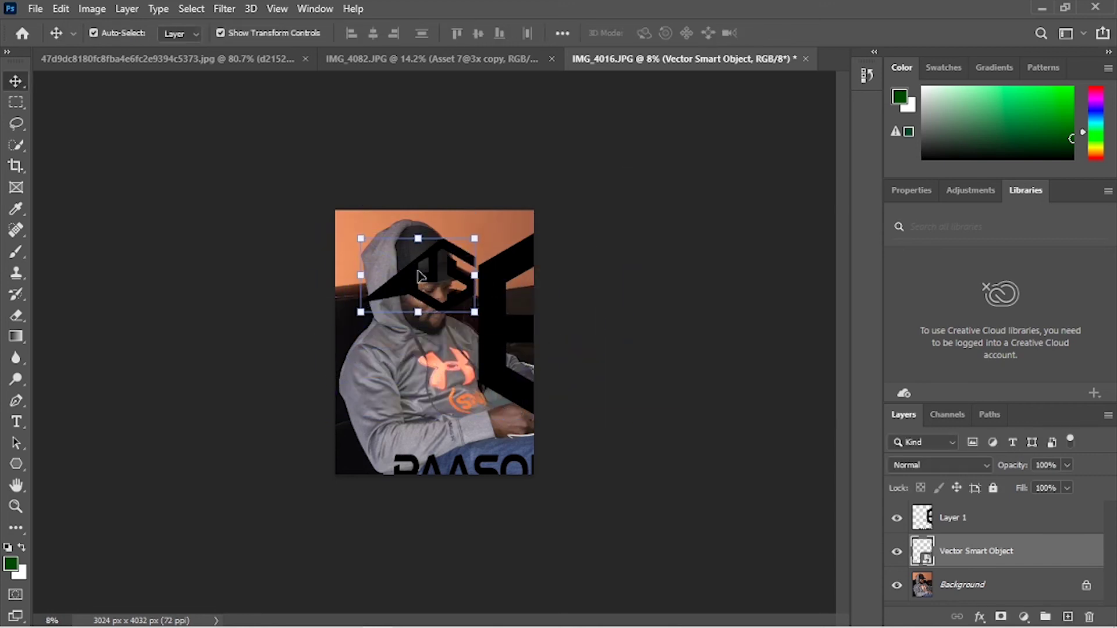
# Step: Scale the pixel logo on Layer 1 to 29.74%, move it over the man's chest below the smart object logo, and commit
pyautogui.click(979, 517)
pyautogui.moveTo(774, 205); pyautogui.dragTo(508, 441)
pyautogui.moveTo(482, 478); pyautogui.dragTo(505, 336)
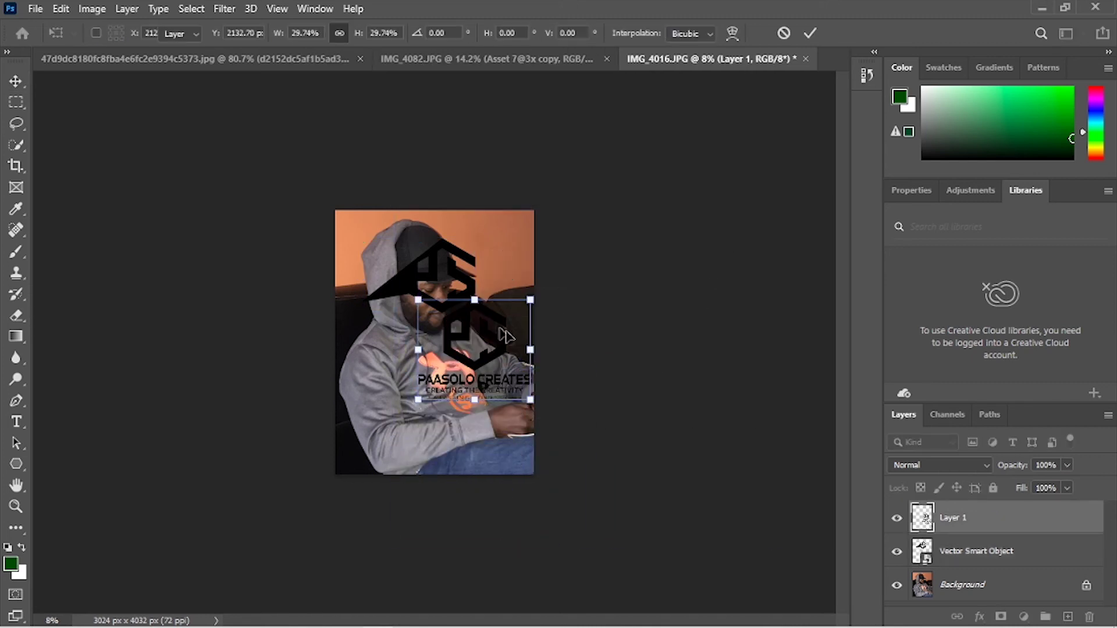
pyautogui.click(925, 526)
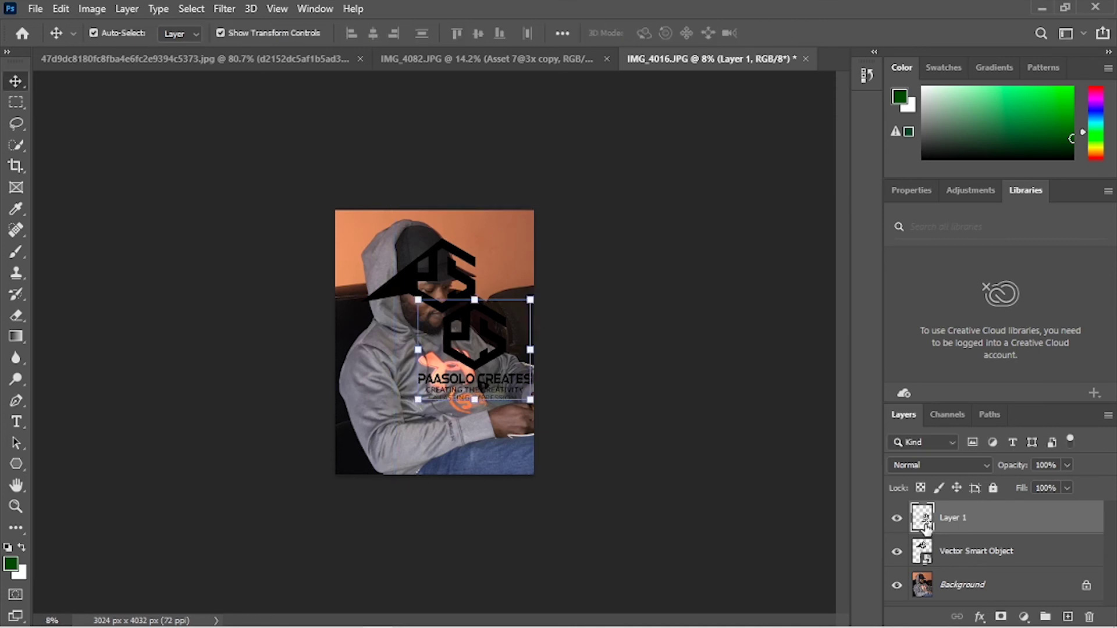
# Step: Try to open Layer 1's contents for editing through its thumbnail, and cancel the Layer Style dialog
pyautogui.doubleClick(926, 527)
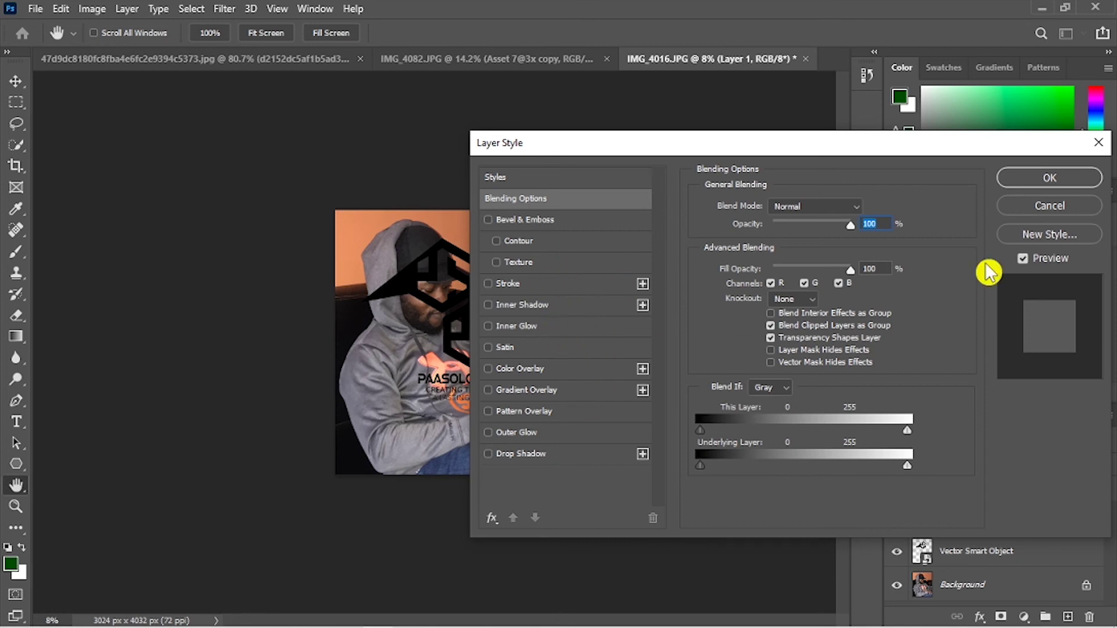
pyautogui.click(1044, 211)
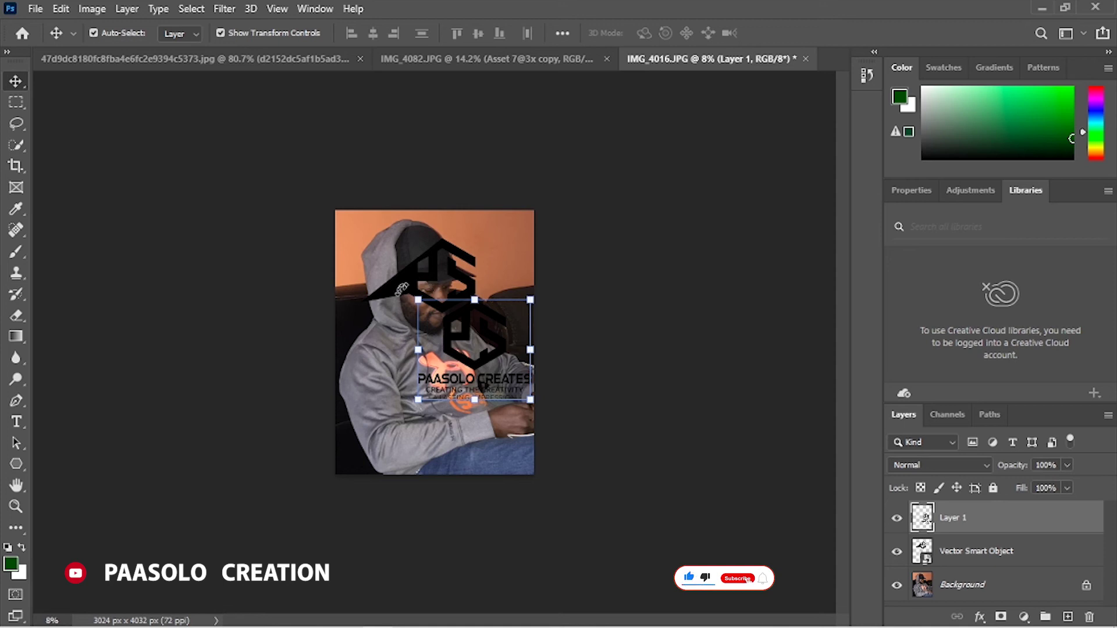
pyautogui.moveTo(402, 621)
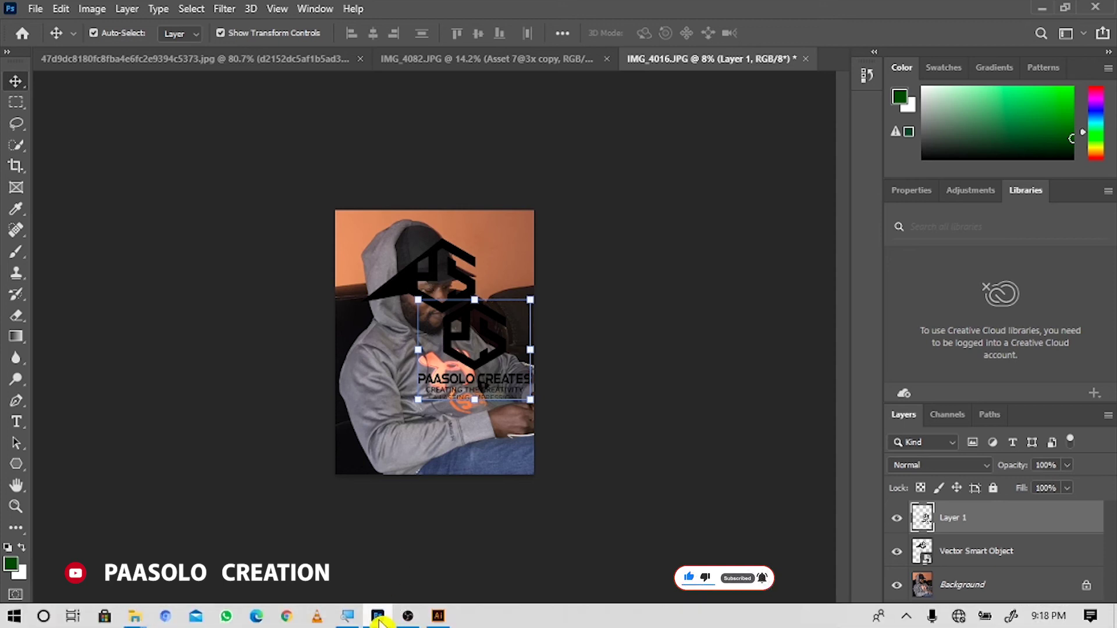
# Step: Switch to Illustrator and change the selected logo's fill in Vector Smart Object.ai from black to bright green
pyautogui.click(438, 615)
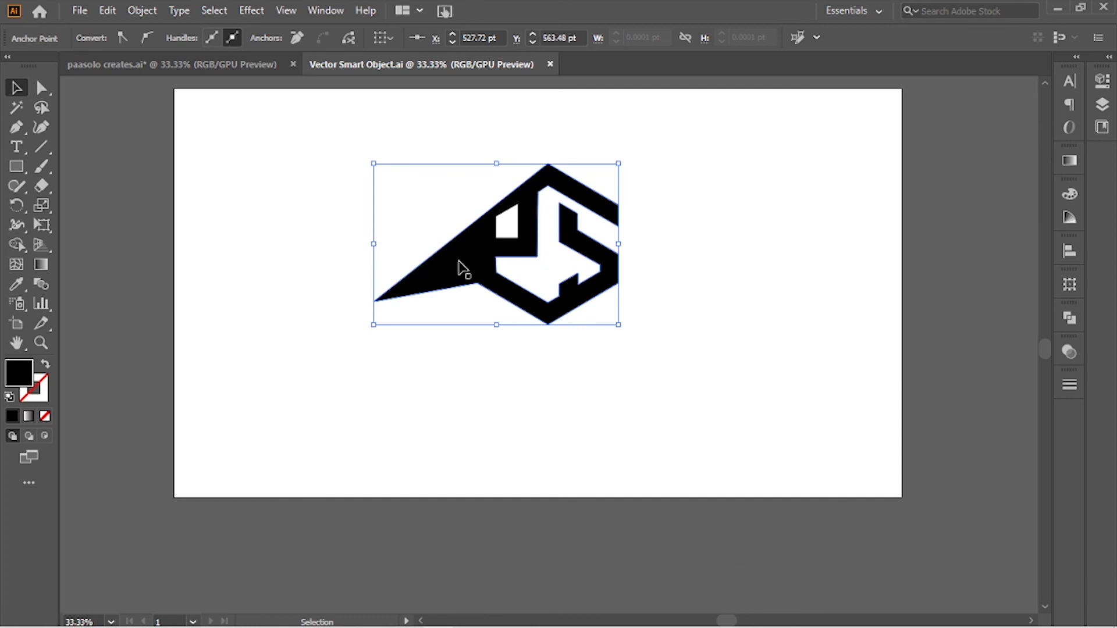
pyautogui.doubleClick(18, 381)
pyautogui.click(774, 252)
pyautogui.click(947, 235)
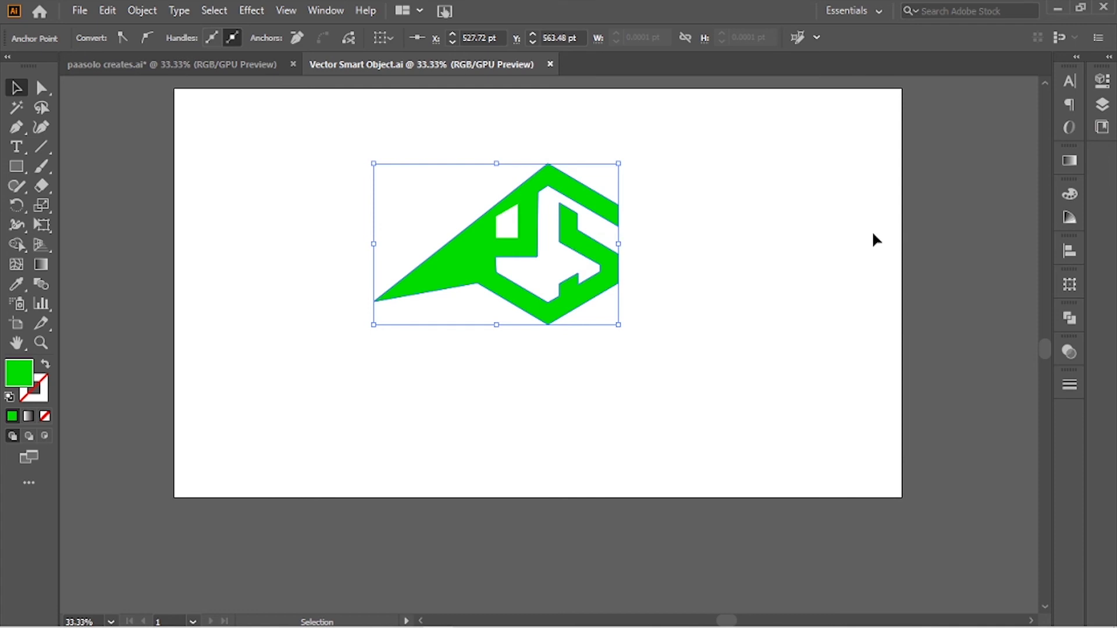
# Step: Save the recolored Vector Smart Object.ai, check the smart object in Photoshop, and return to Illustrator
pyautogui.click(77, 10)
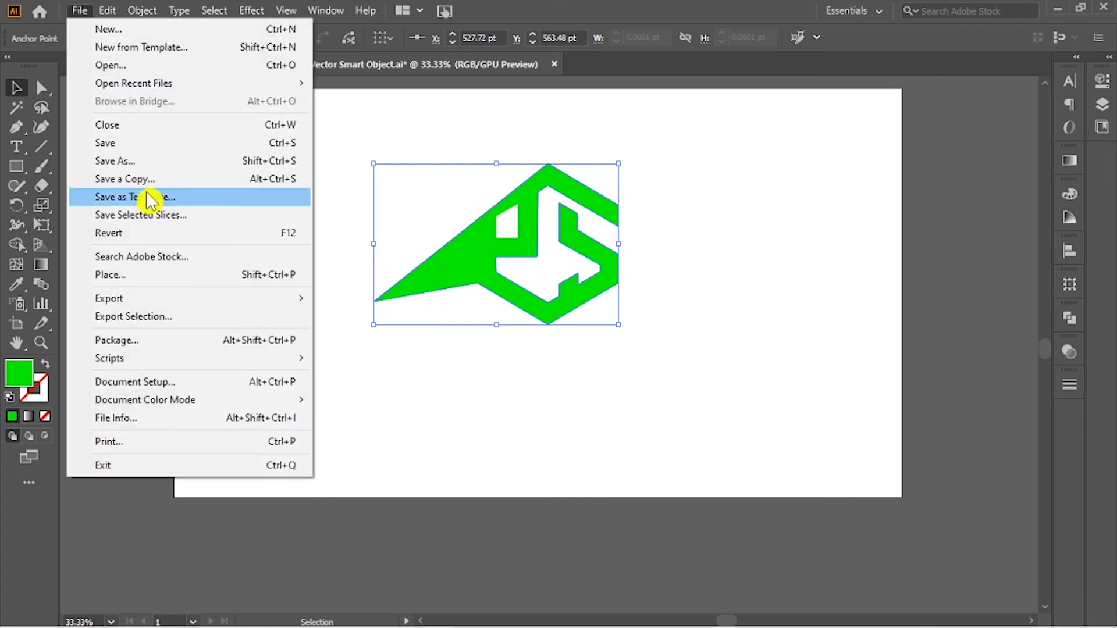
pyautogui.click(140, 160)
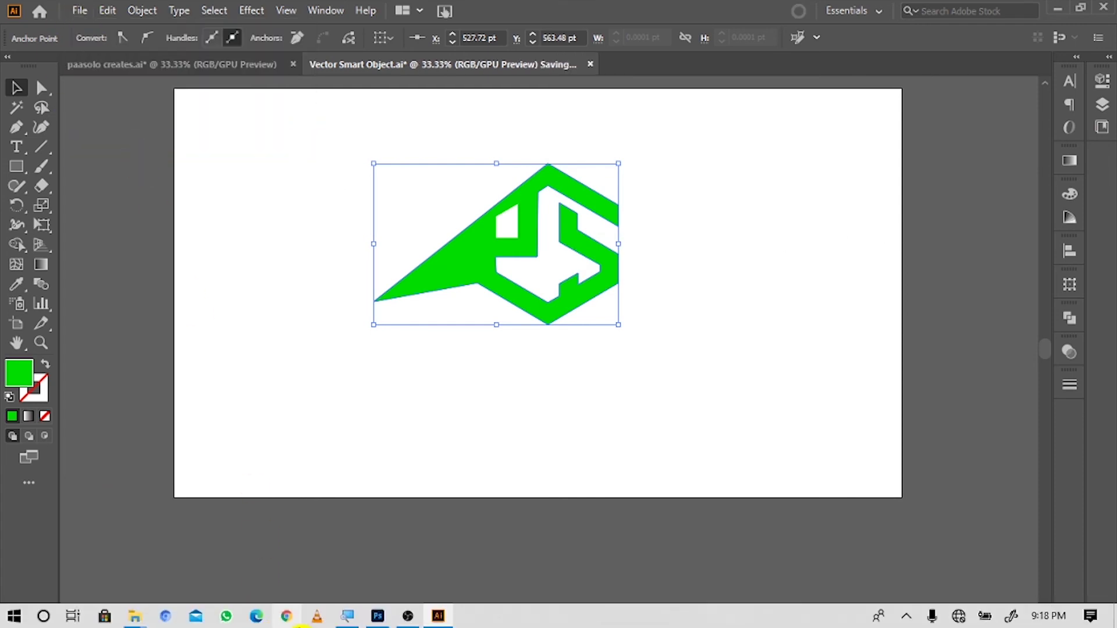
pyautogui.click(375, 619)
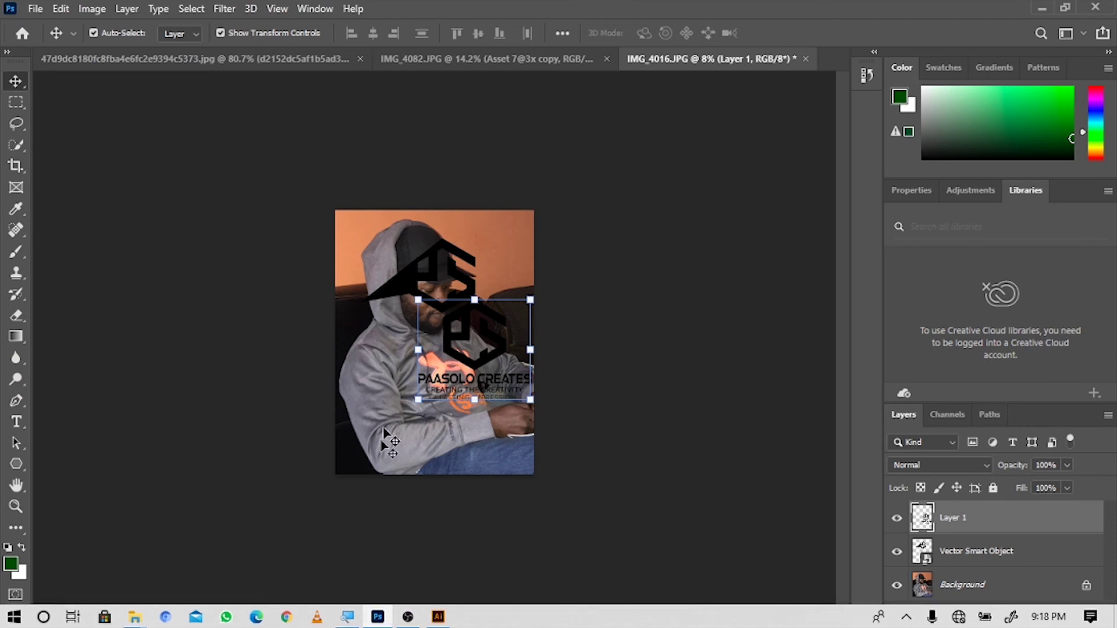
pyautogui.click(387, 618)
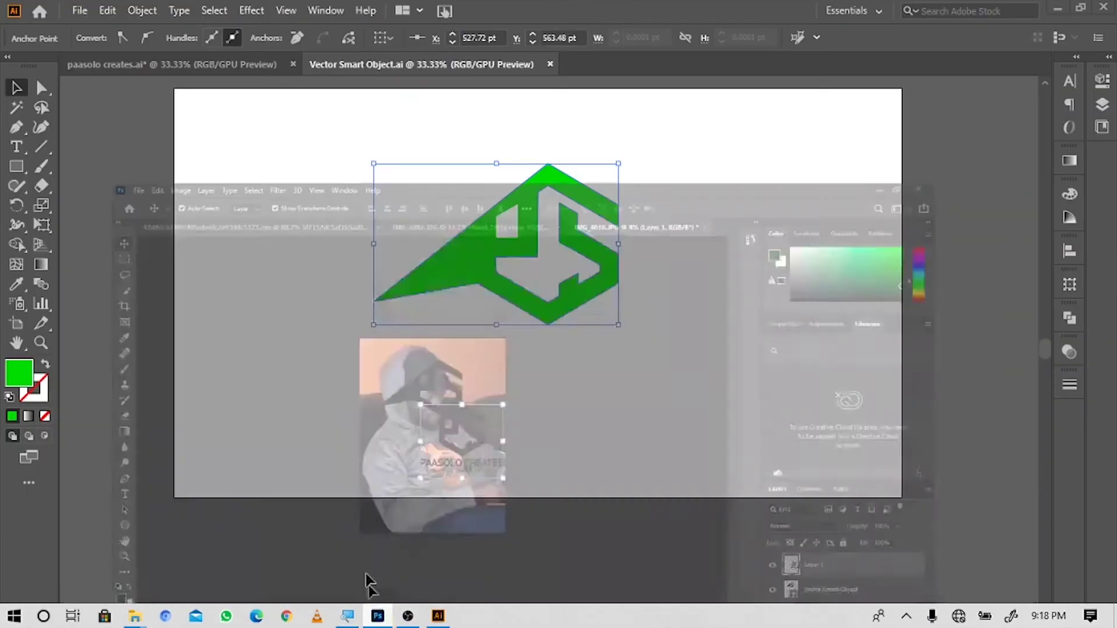
# Step: Deselect the green logo, save Vector Smart Object.ai again, and switch to Photoshop to update the smart object
pyautogui.click(295, 235)
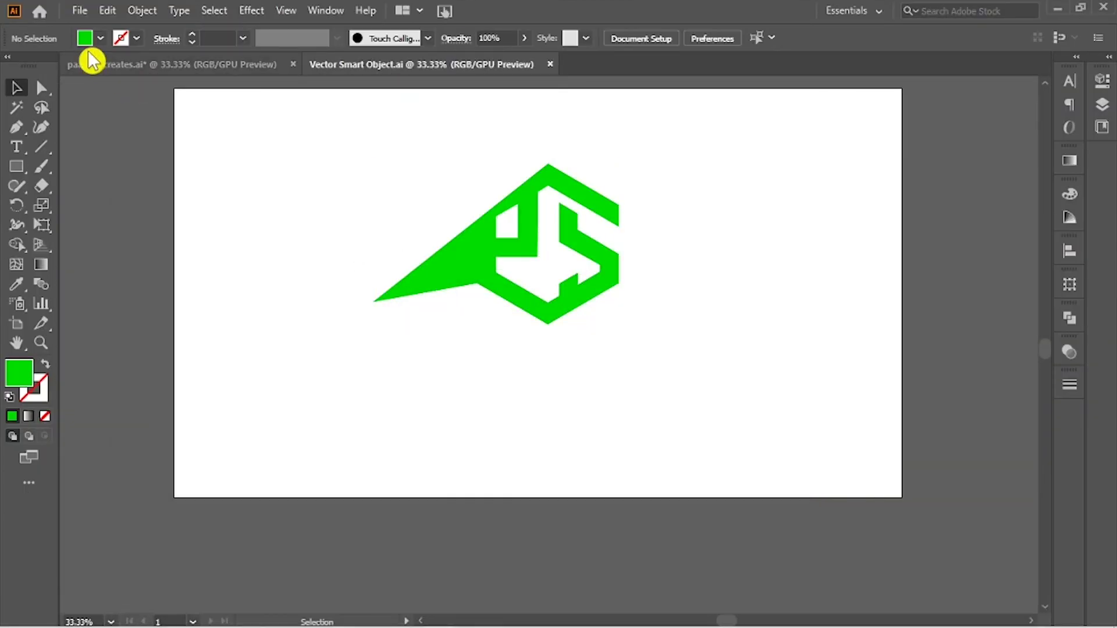
pyautogui.click(80, 11)
pyautogui.click(160, 124)
pyautogui.press('a')
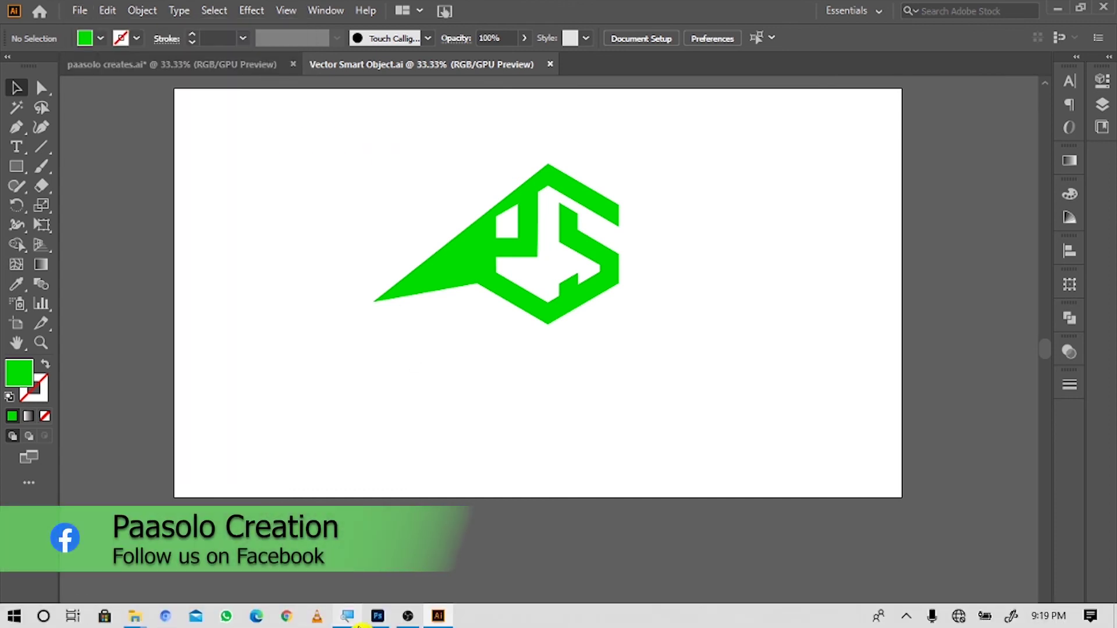
pyautogui.click(378, 617)
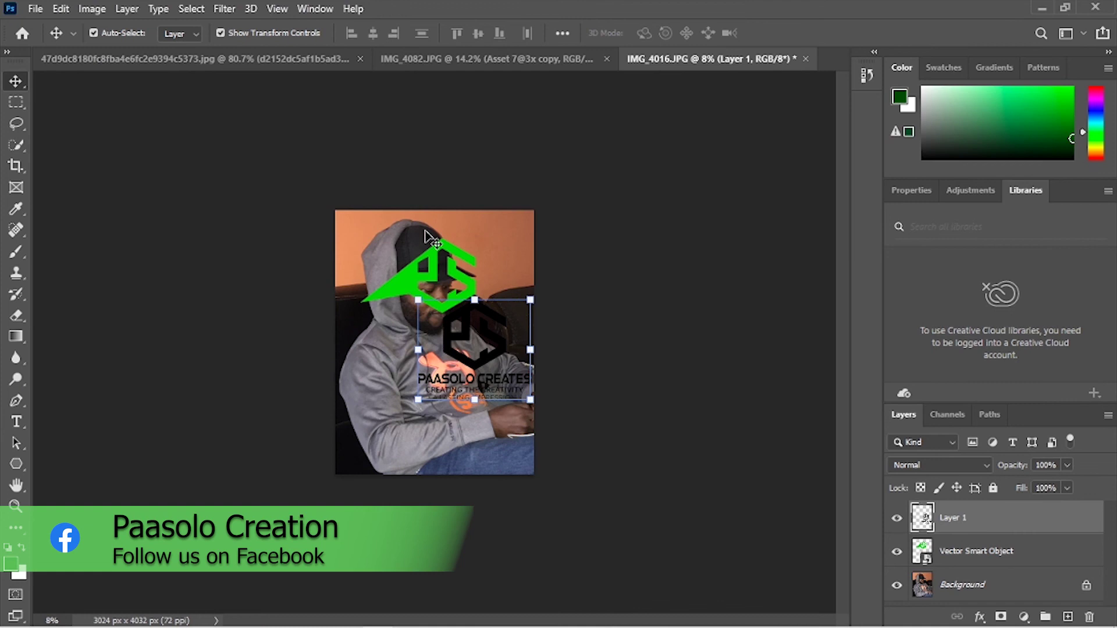